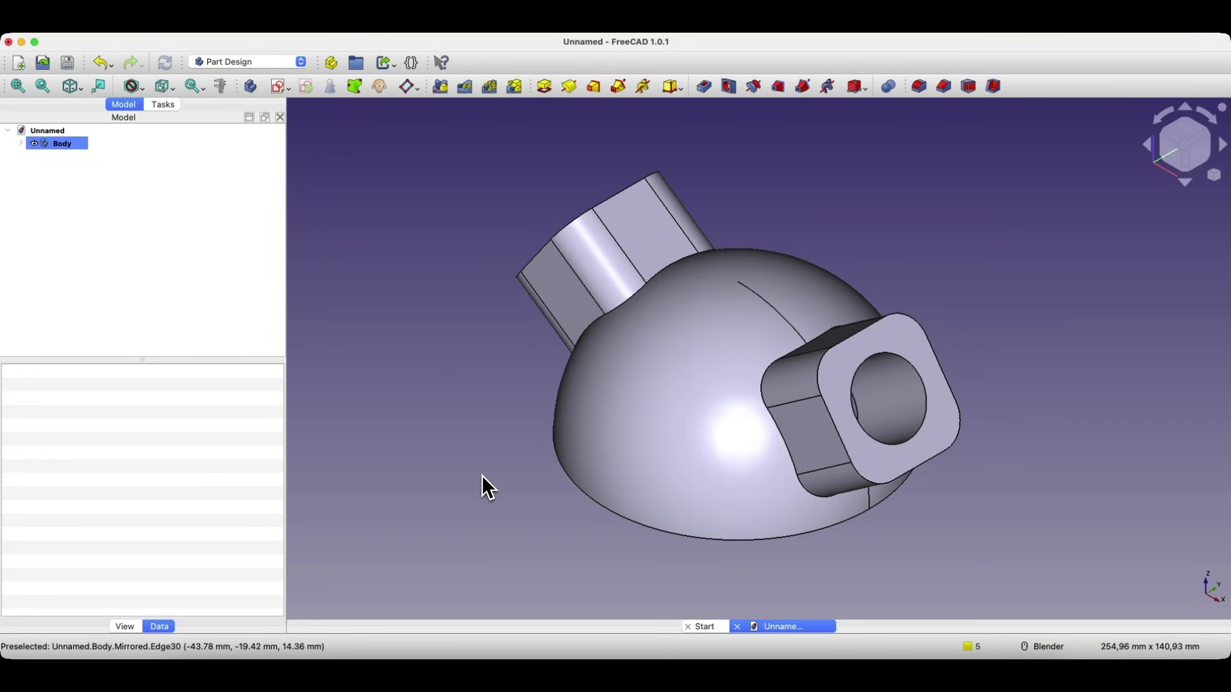
- Create a new parametric part document and close the old hemisphere model without saving it
{"action": "middle_click_drag", "start_coordinate": [483, 459], "coordinate": [514, 459]}
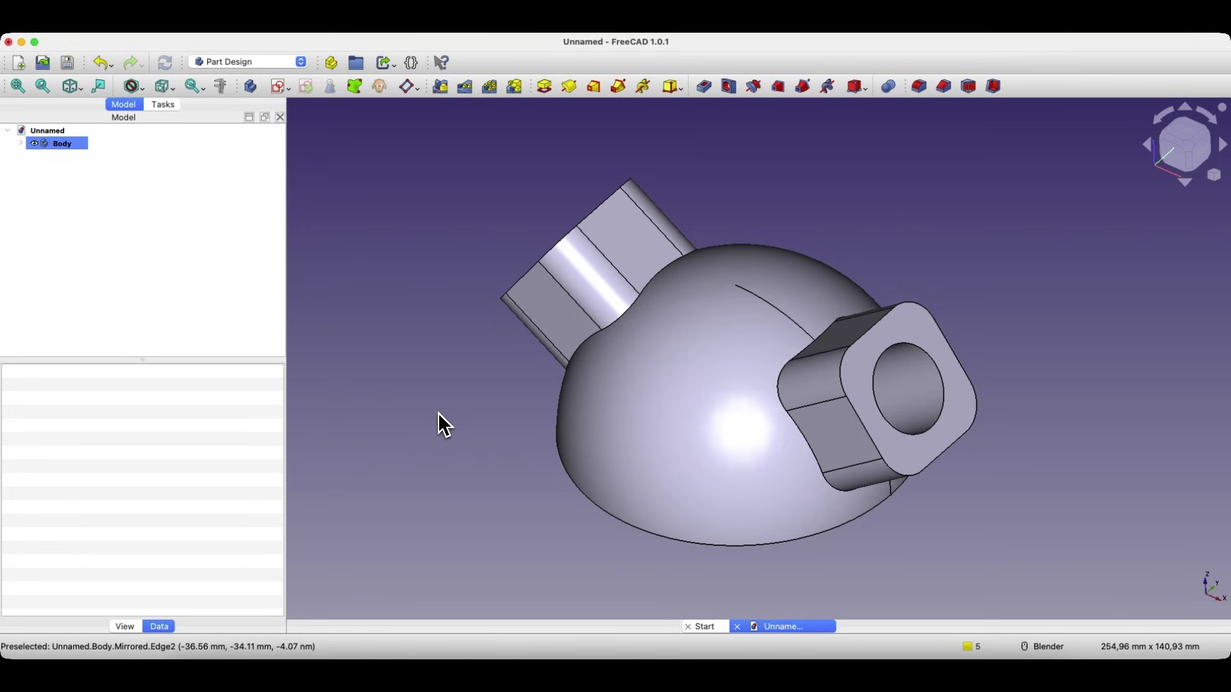
{"action": "left_click", "coordinate": [699, 627]}
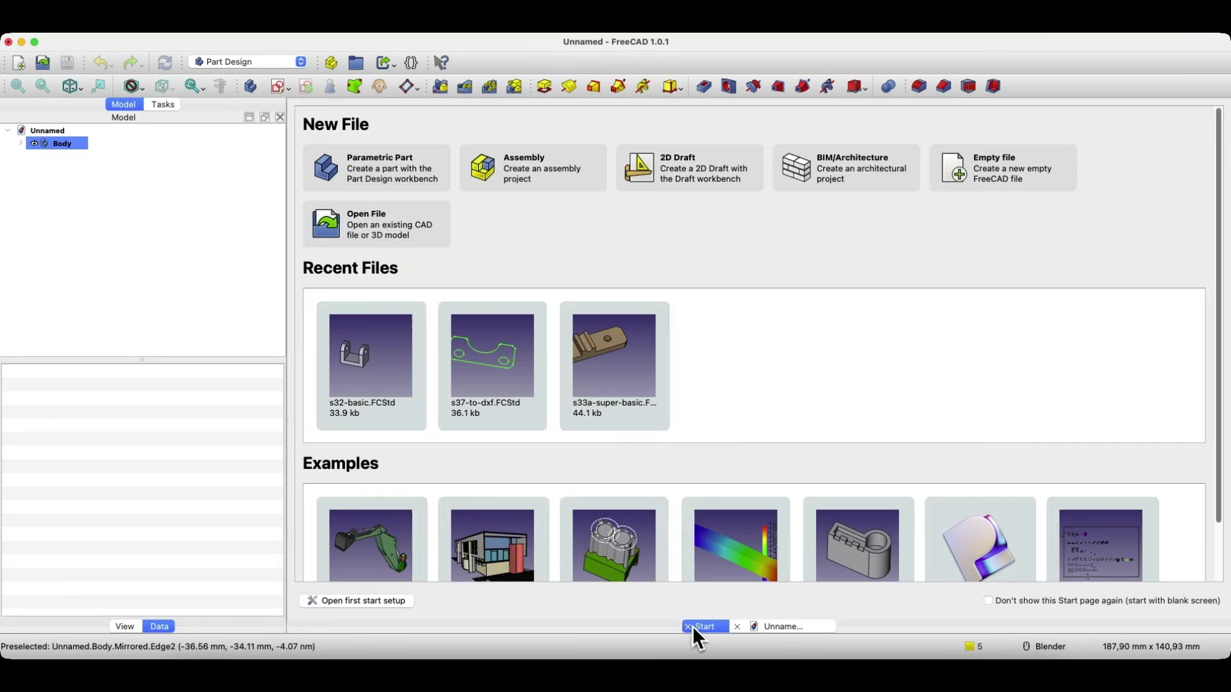
{"action": "left_click", "coordinate": [401, 172]}
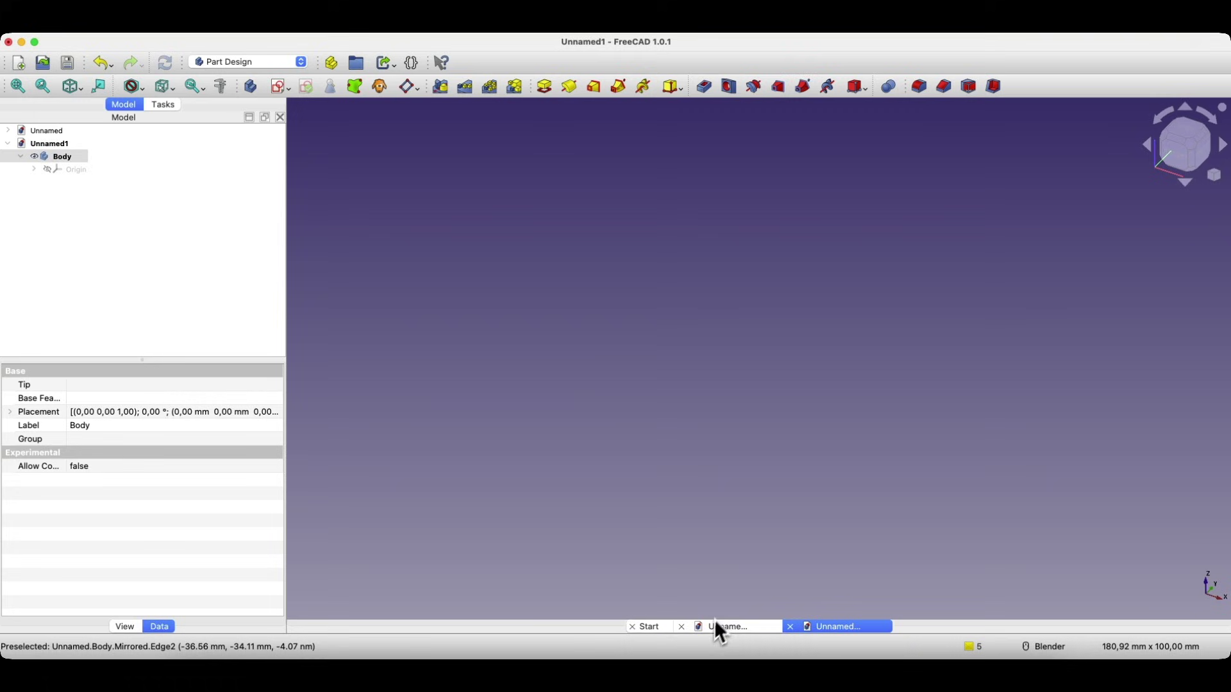
{"action": "left_click", "coordinate": [683, 627]}
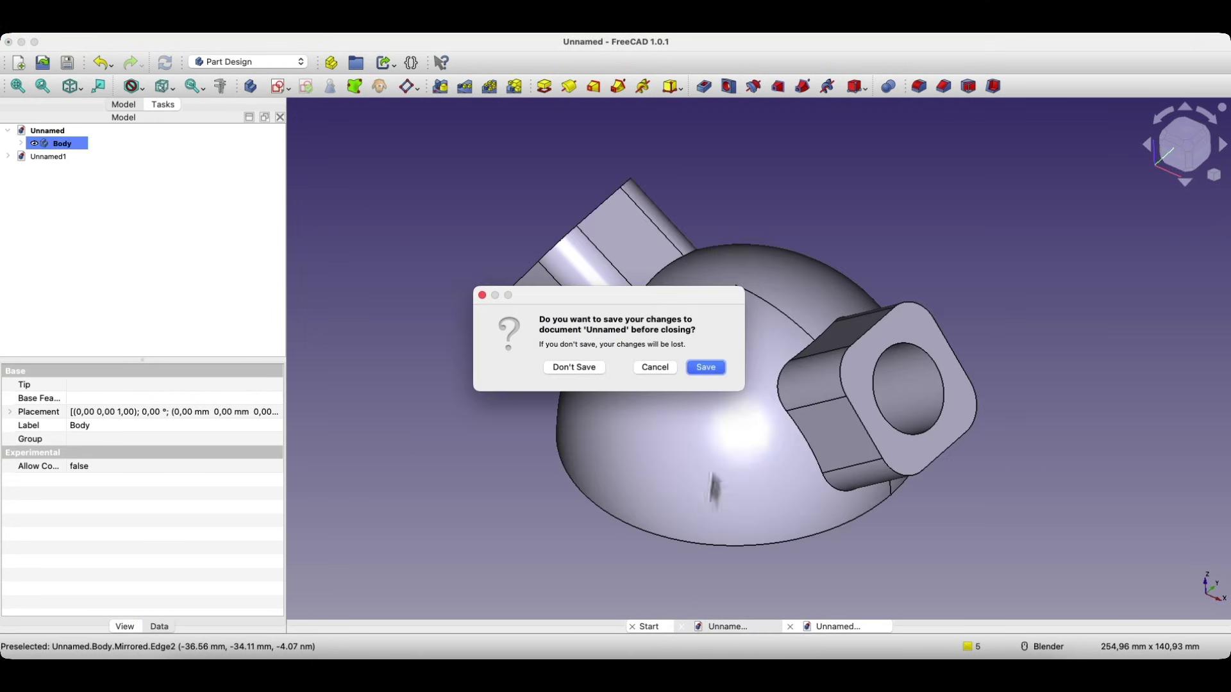
{"action": "left_click", "coordinate": [570, 370]}
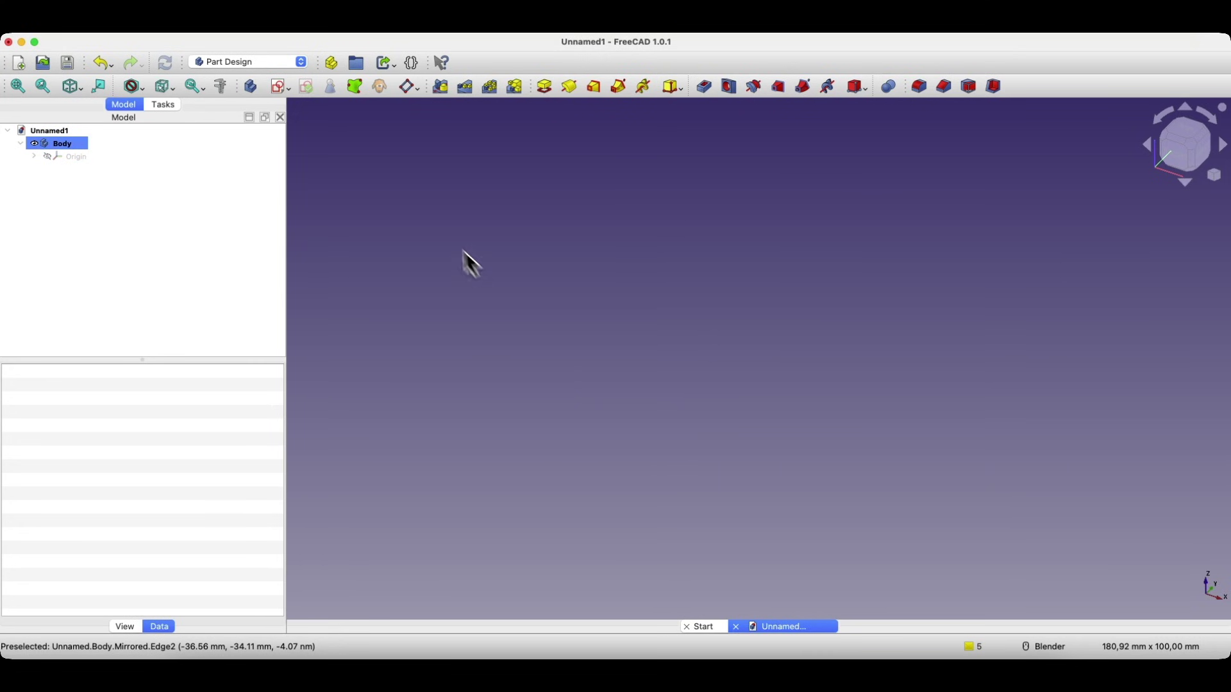
- Start a sketch on the XZ plane and draw concentric circles of 100 mm and 80 mm diameter centred on the origin
{"action": "left_click", "coordinate": [280, 87]}
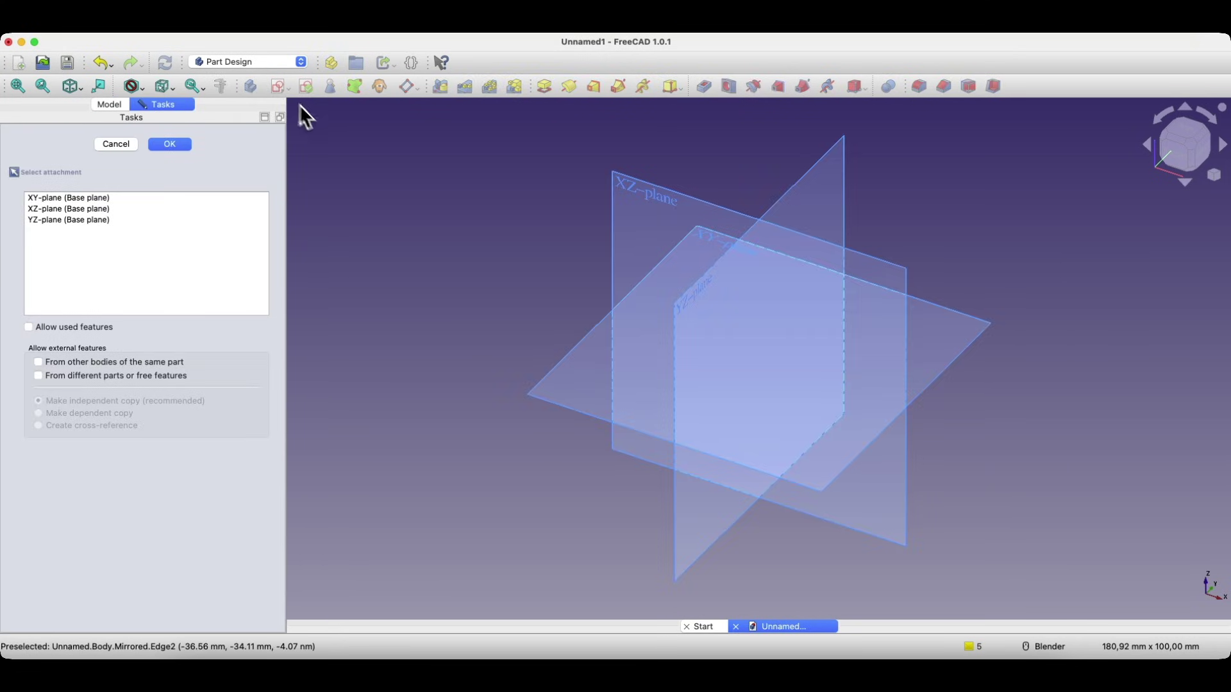
{"action": "left_click", "coordinate": [651, 196]}
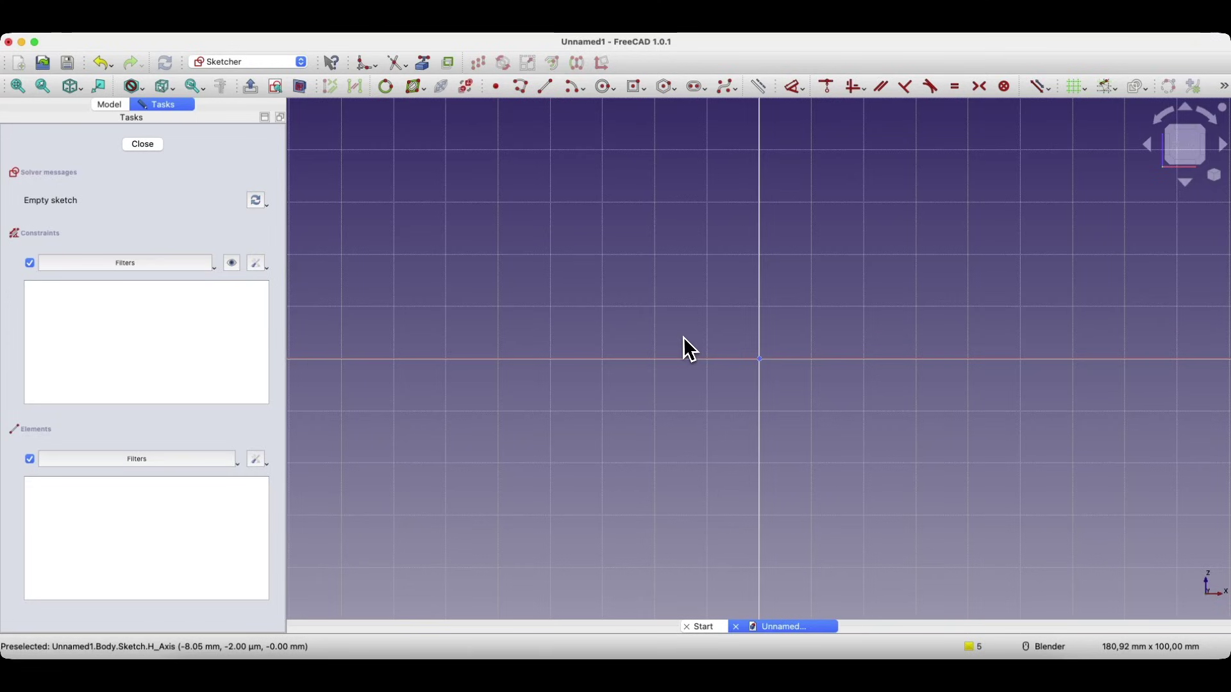
{"action": "left_click", "coordinate": [608, 89]}
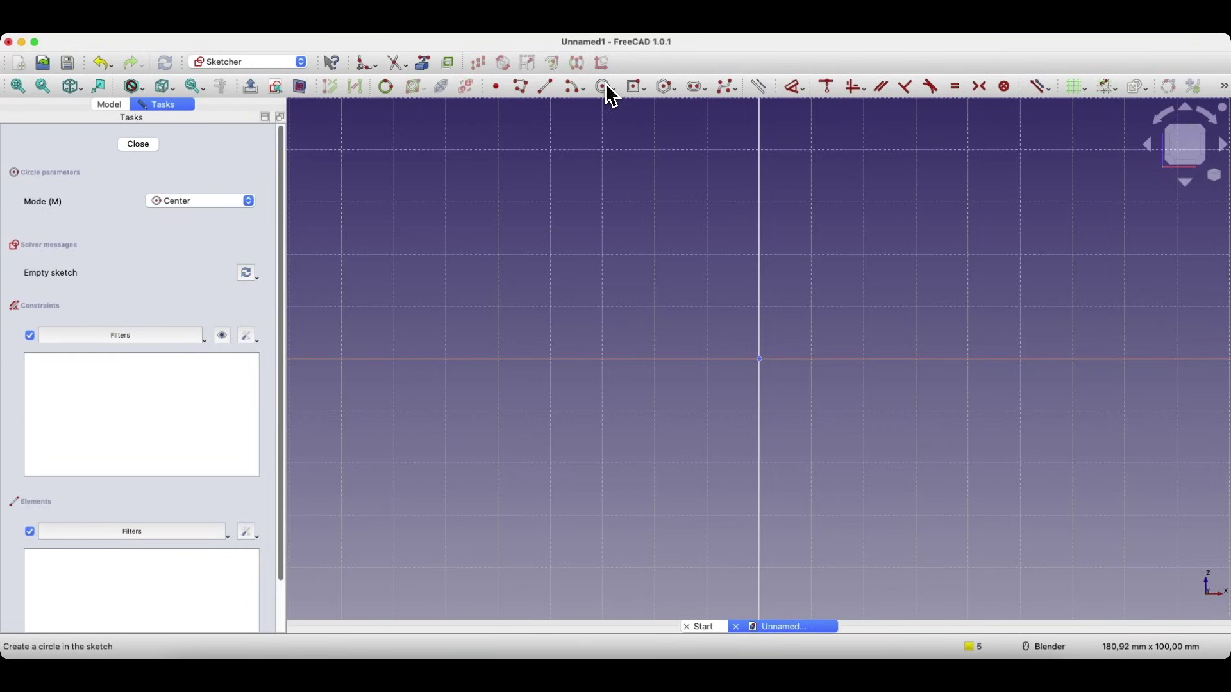
{"action": "left_click", "coordinate": [760, 359]}
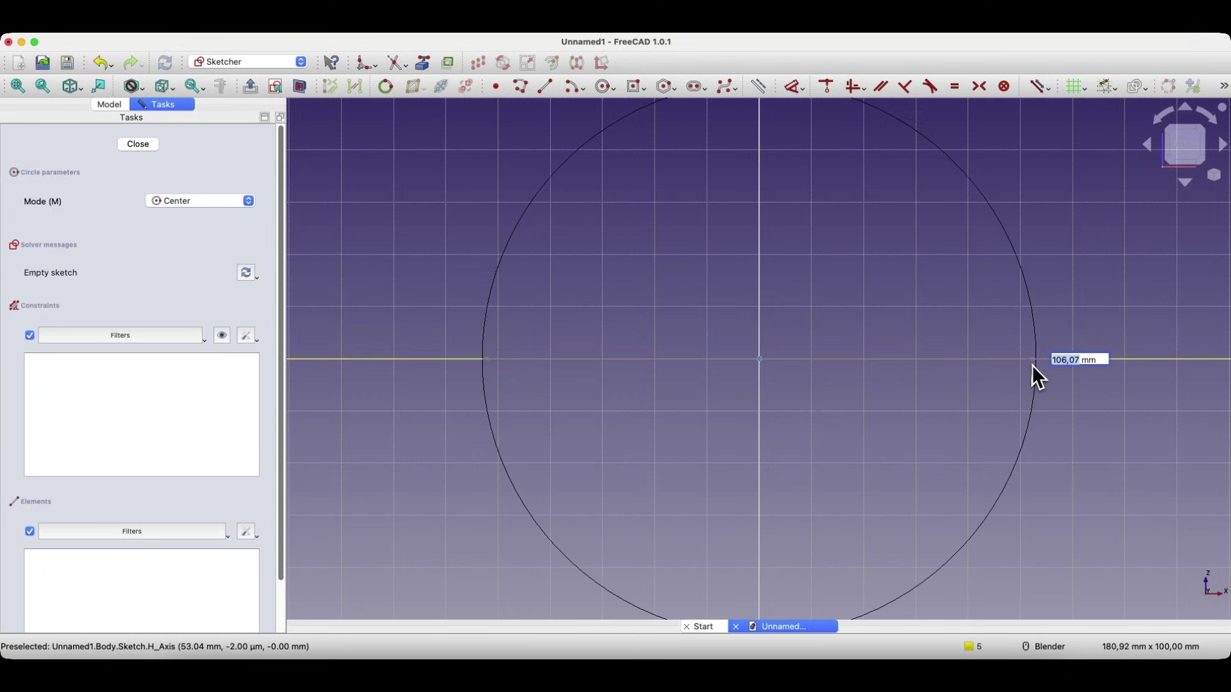
{"action": "type", "text": "100"}
{"action": "key", "text": "Return"}
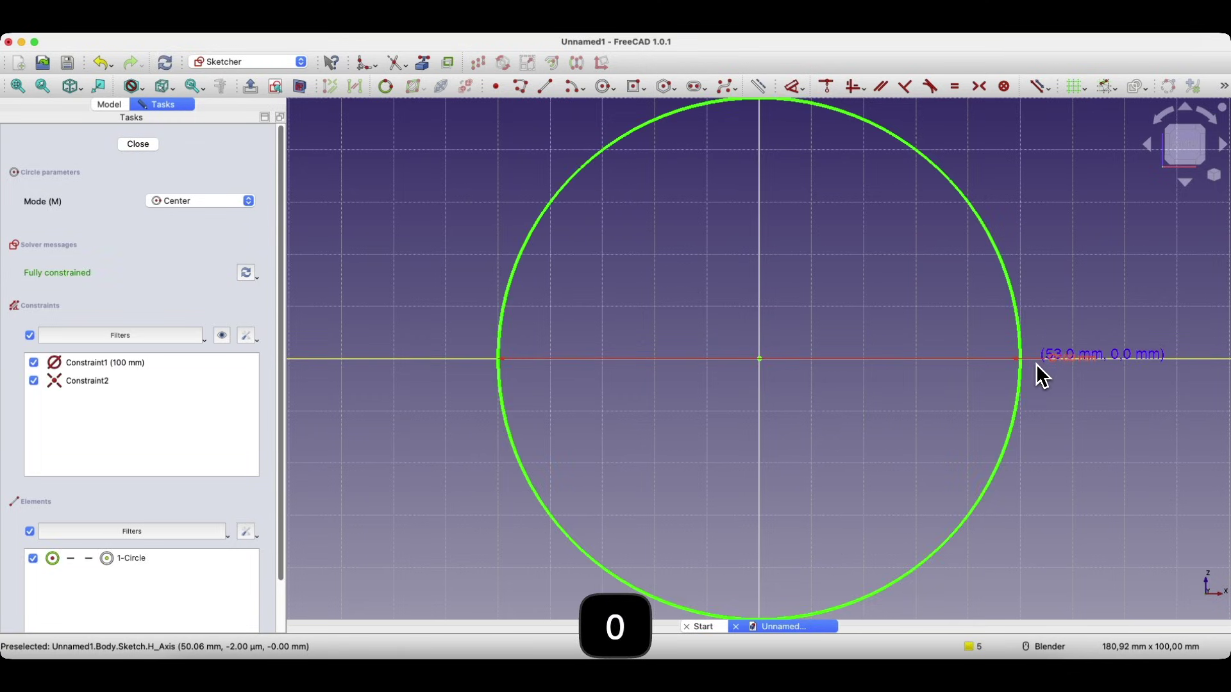
{"action": "left_click", "coordinate": [758, 358]}
{"action": "type", "text": "8"}
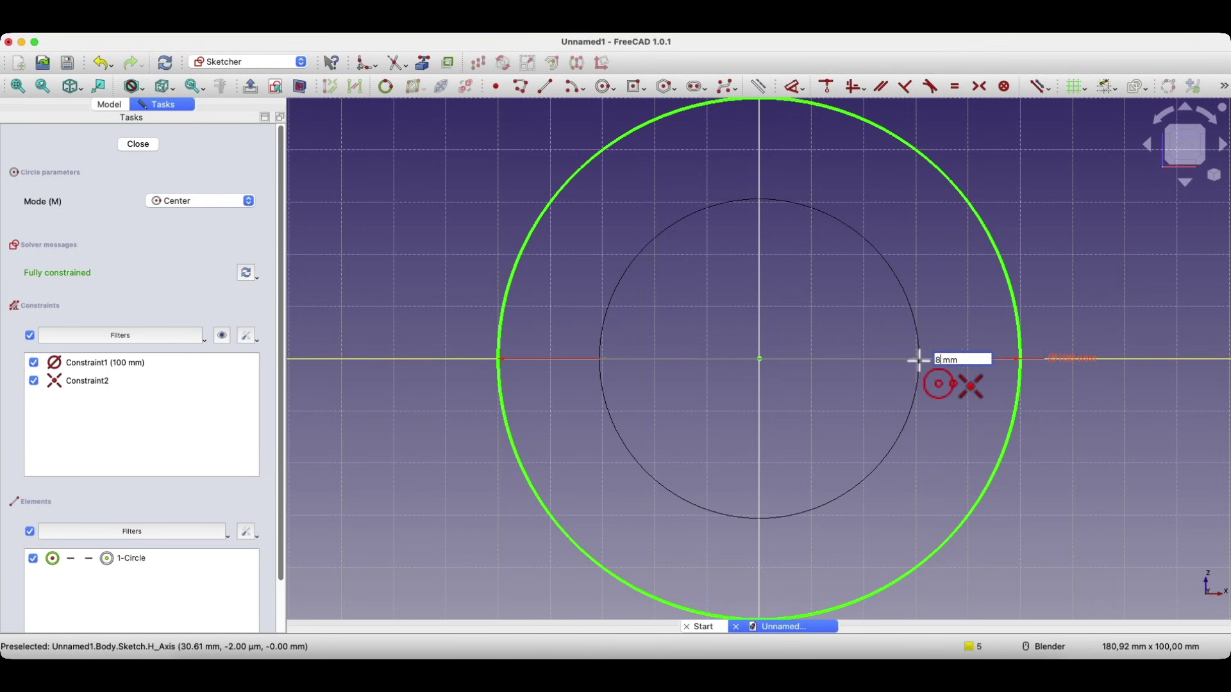
{"action": "type", "text": "0"}
{"action": "key", "text": "Return"}
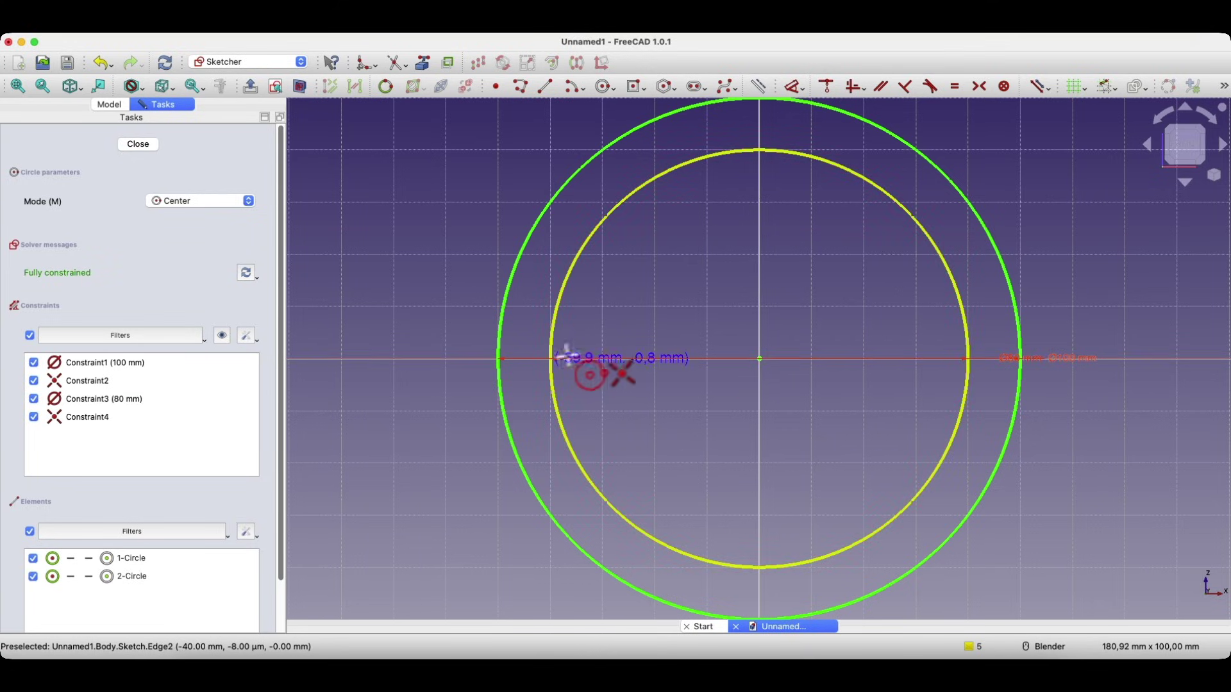
- Draw two short lines joining the inner and outer circles, a vertical one near the top and another near the positive horizontal axis
{"action": "scroll", "coordinate": [571, 357], "scroll_direction": "down", "scroll_amount": 2}
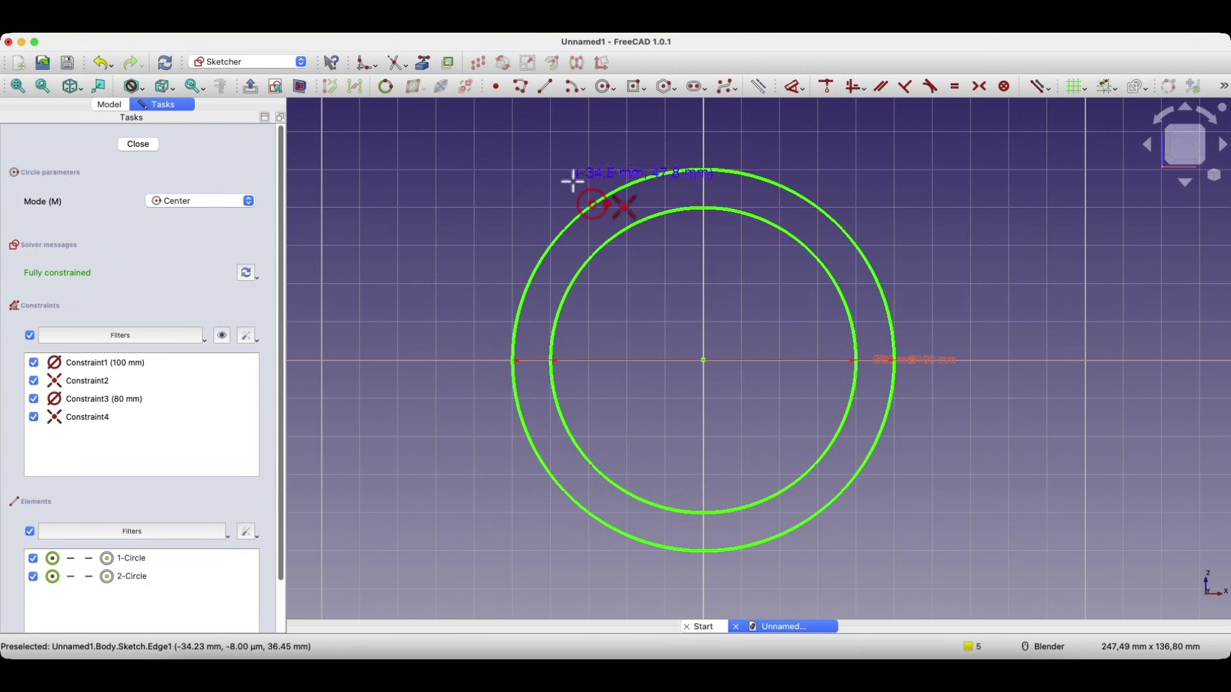
{"action": "left_click", "coordinate": [547, 88]}
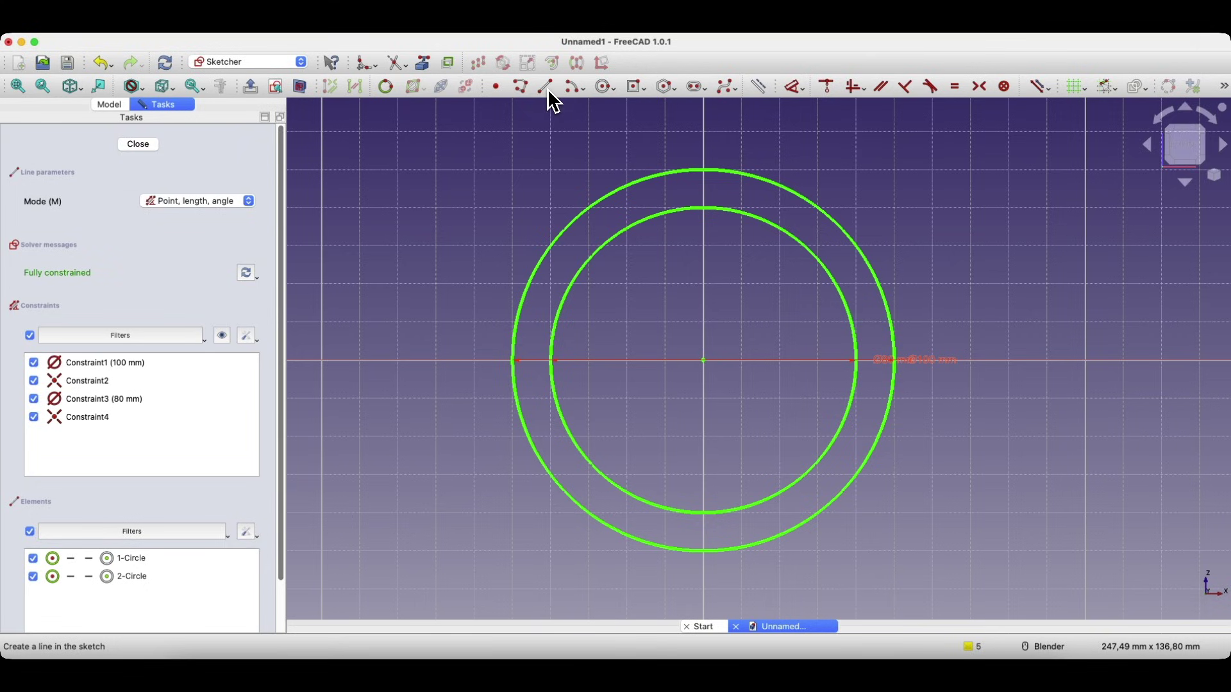
{"action": "left_click", "coordinate": [695, 168]}
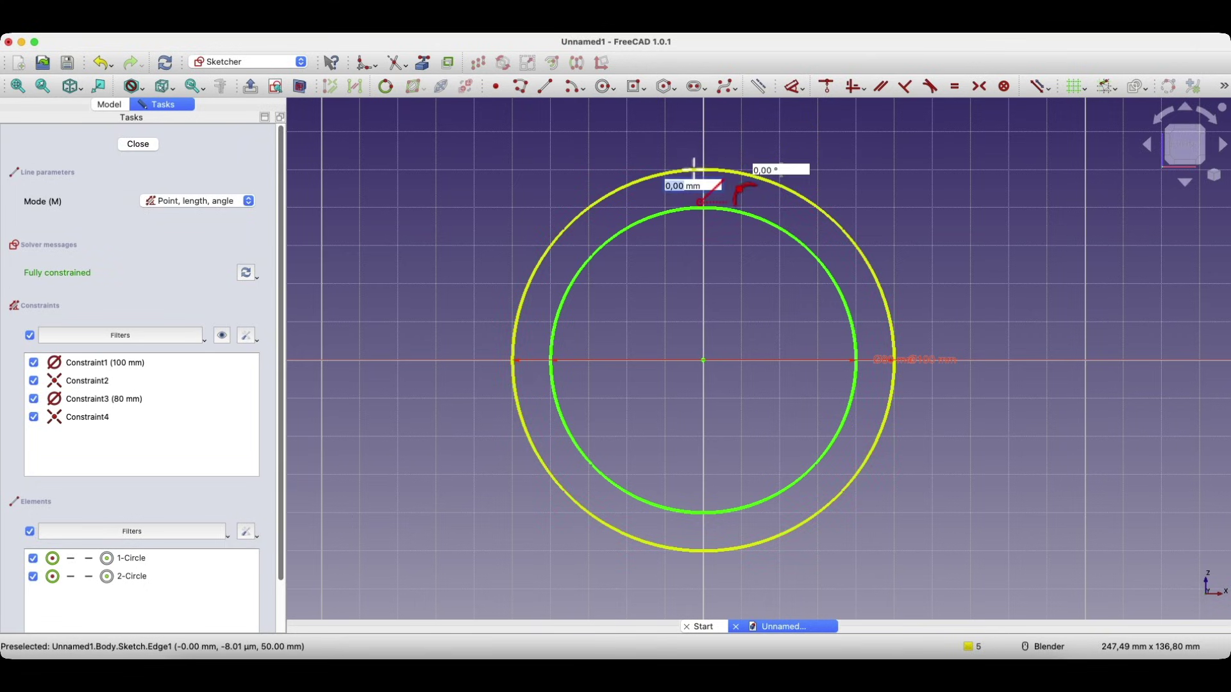
{"action": "left_click", "coordinate": [695, 209]}
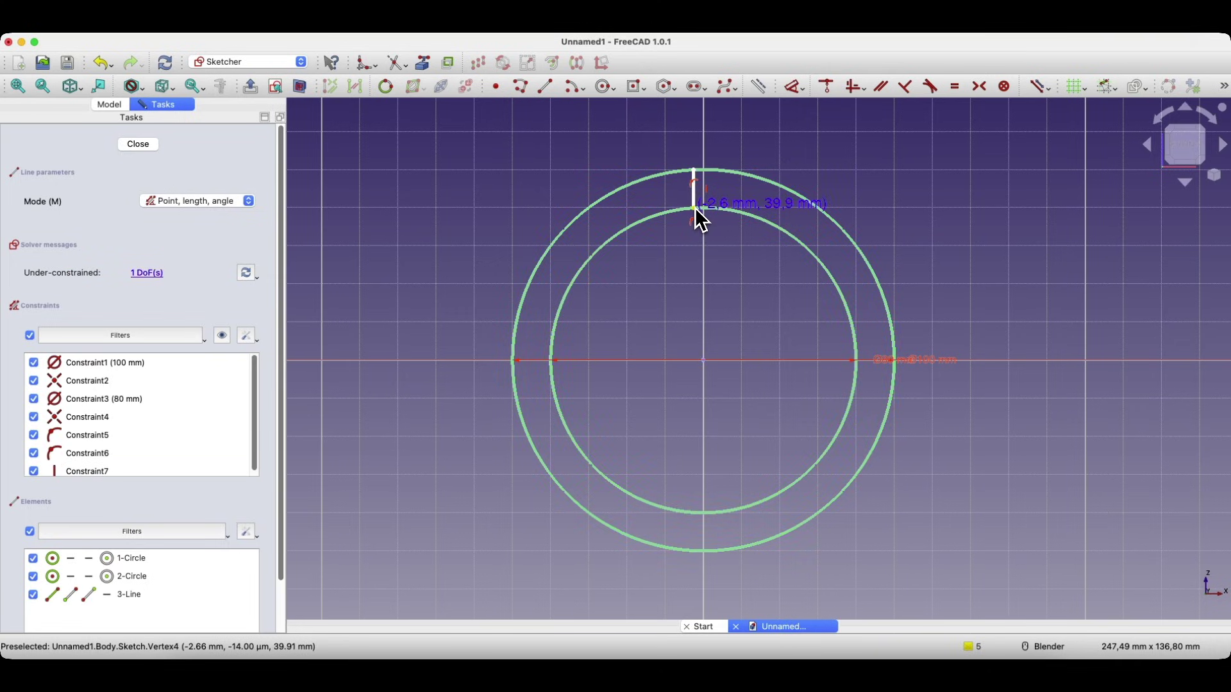
{"action": "left_click", "coordinate": [855, 350]}
{"action": "left_click", "coordinate": [876, 347]}
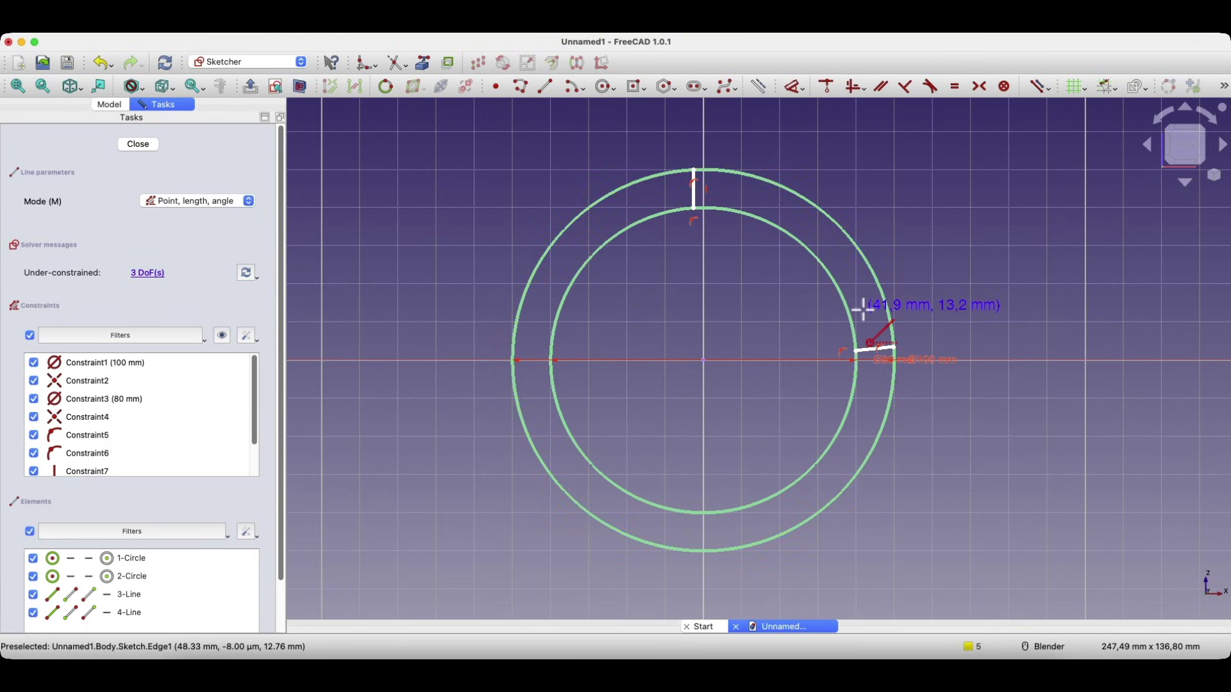
{"action": "key", "text": "Escape"}
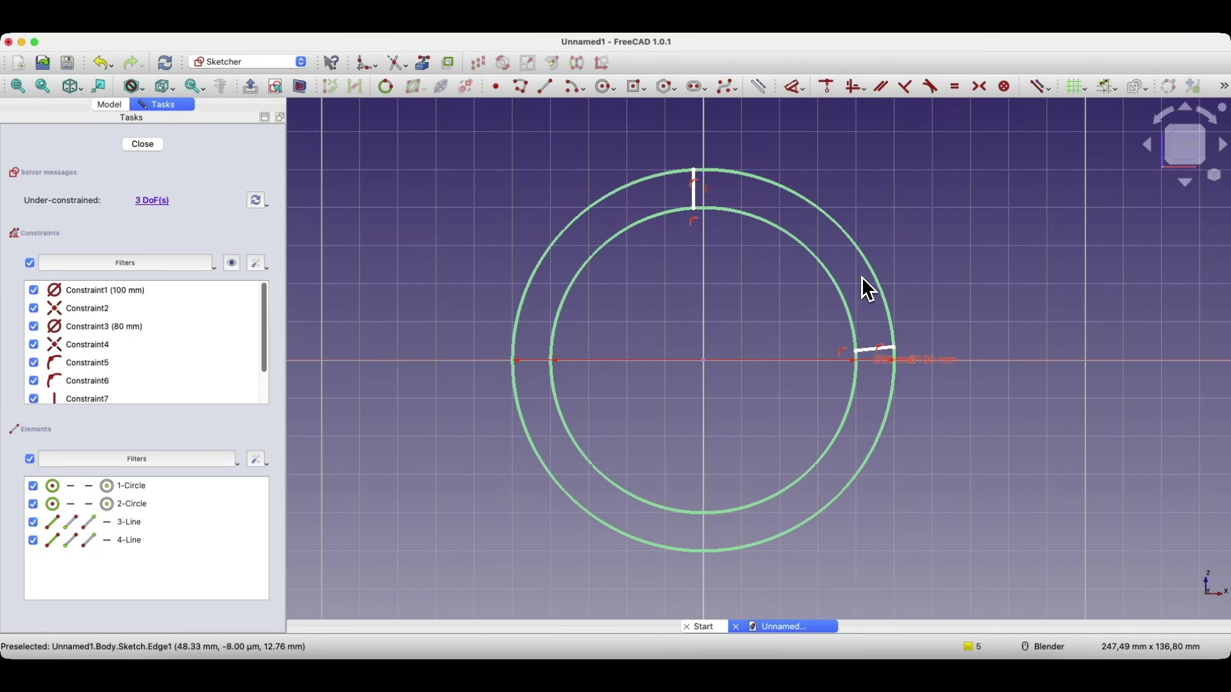
- Constrain the slanted connecting line near the positive horizontal axis to be horizontal
{"action": "left_click", "coordinate": [695, 194]}
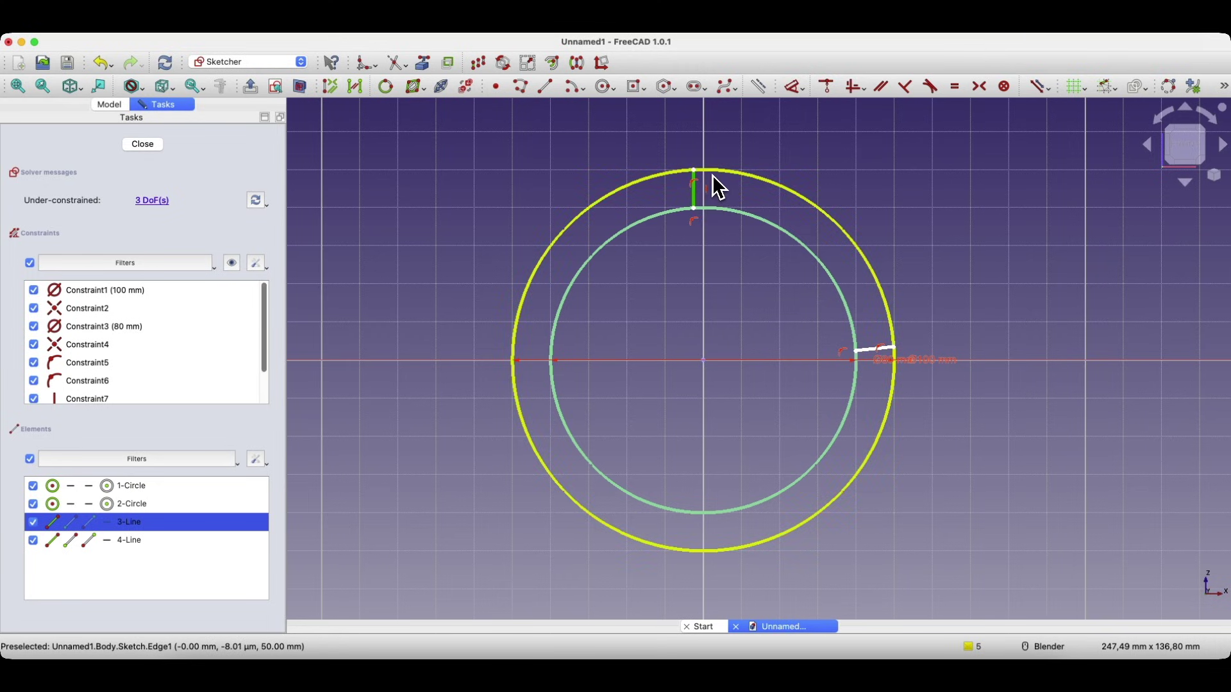
{"action": "left_click", "coordinate": [794, 219]}
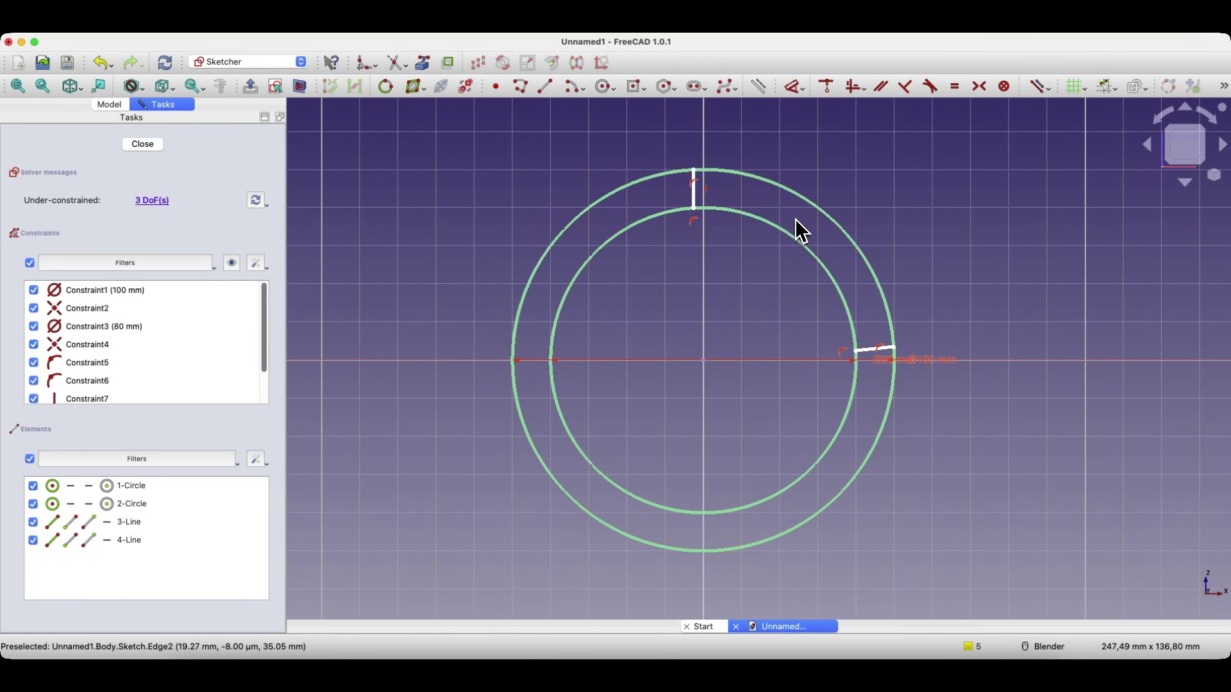
{"action": "left_click", "coordinate": [876, 349]}
{"action": "scroll", "coordinate": [875, 354], "scroll_direction": "up", "scroll_amount": 5}
{"action": "scroll", "coordinate": [875, 363], "scroll_direction": "up", "scroll_amount": 2}
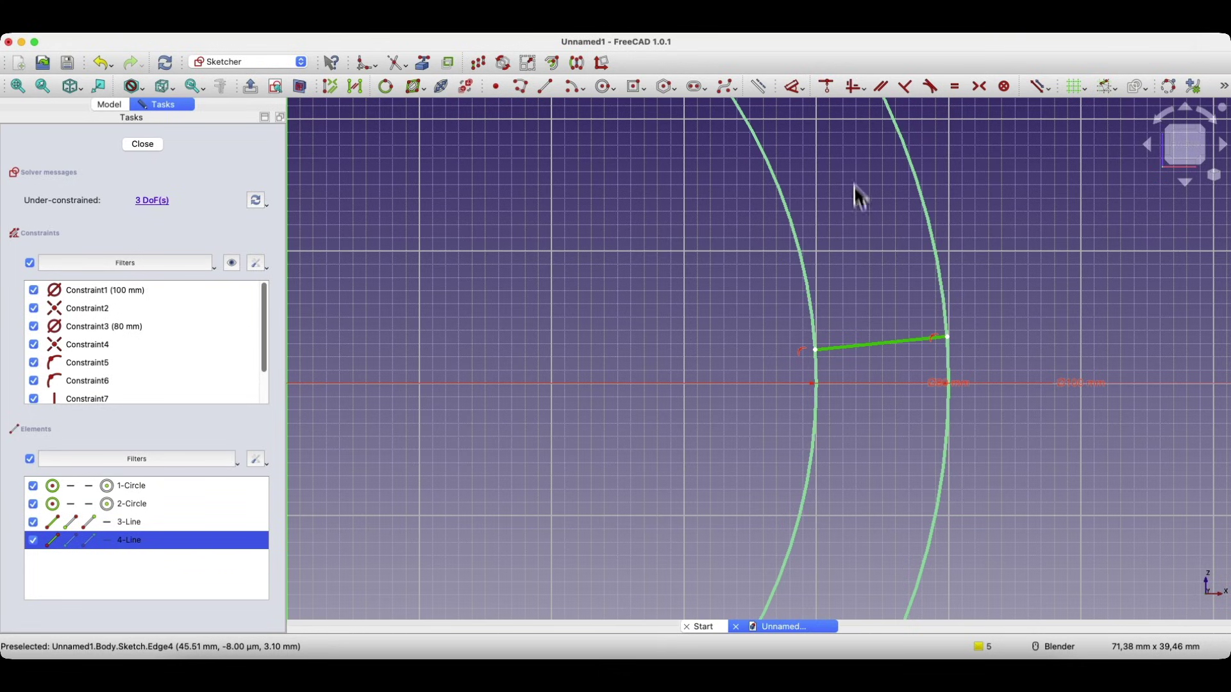
{"action": "left_click", "coordinate": [854, 88]}
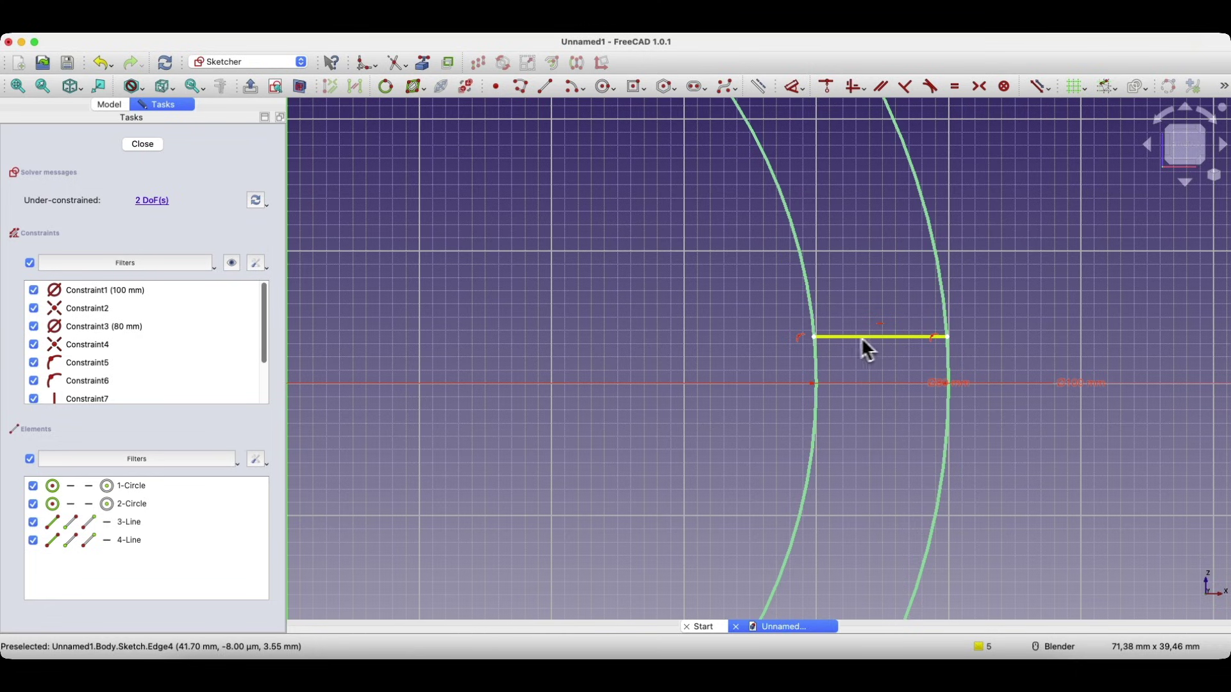
- Align the horizontal line's inner endpoint horizontally with the sketch origin
{"action": "scroll", "coordinate": [884, 338], "scroll_direction": "down", "scroll_amount": 1}
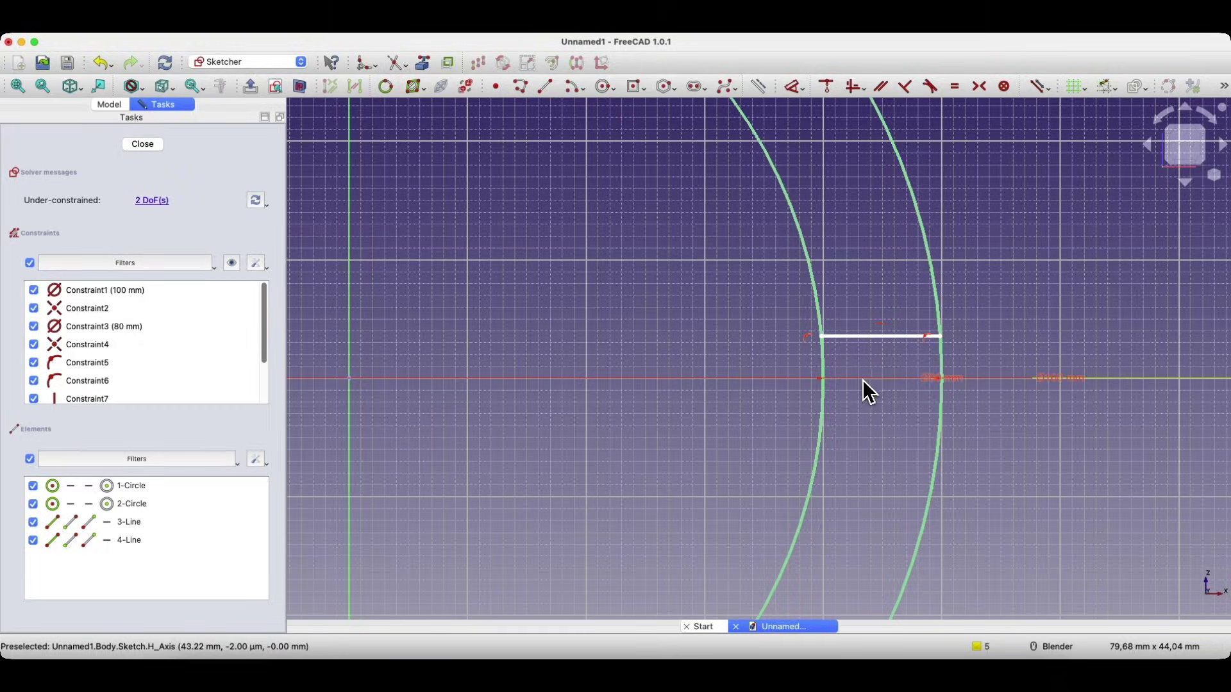
{"action": "scroll", "coordinate": [861, 380], "scroll_direction": "down", "scroll_amount": 1}
{"action": "scroll", "coordinate": [860, 379], "scroll_direction": "down", "scroll_amount": 5}
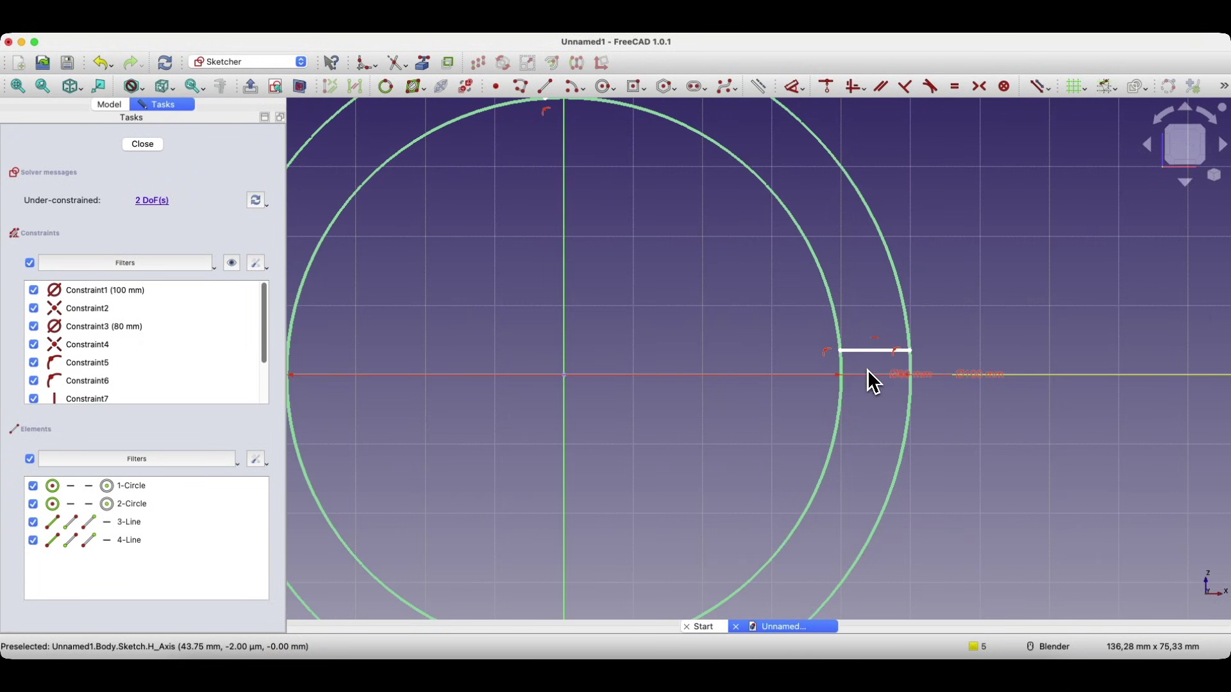
{"action": "left_click", "coordinate": [840, 352]}
{"action": "left_click", "coordinate": [565, 377]}
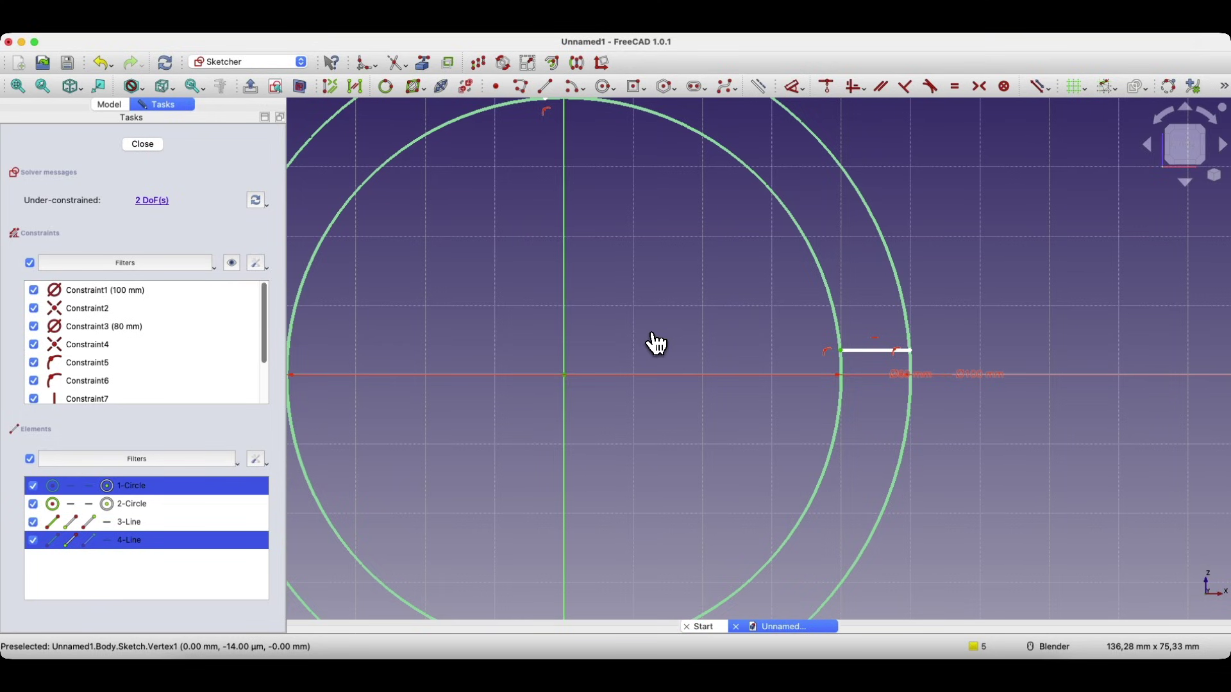
{"action": "key", "text": "h"}
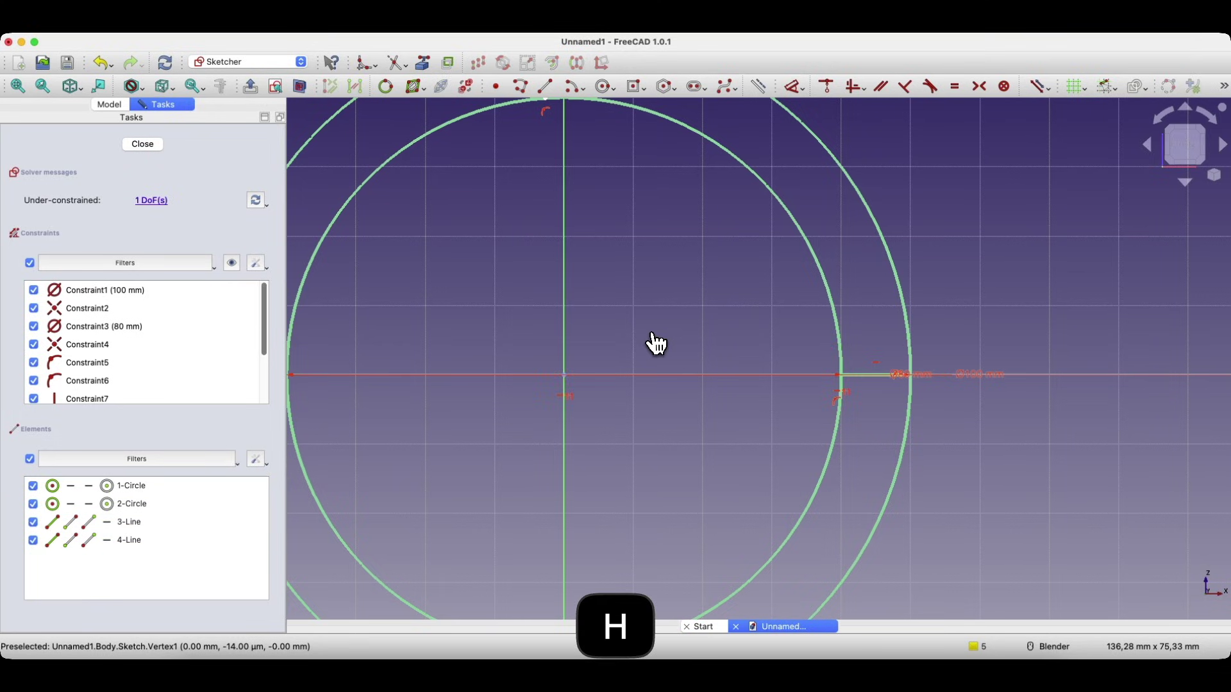
- Align the vertical line's lower endpoint vertically with the sketch origin
{"action": "scroll", "coordinate": [654, 340], "scroll_direction": "up", "scroll_amount": 4}
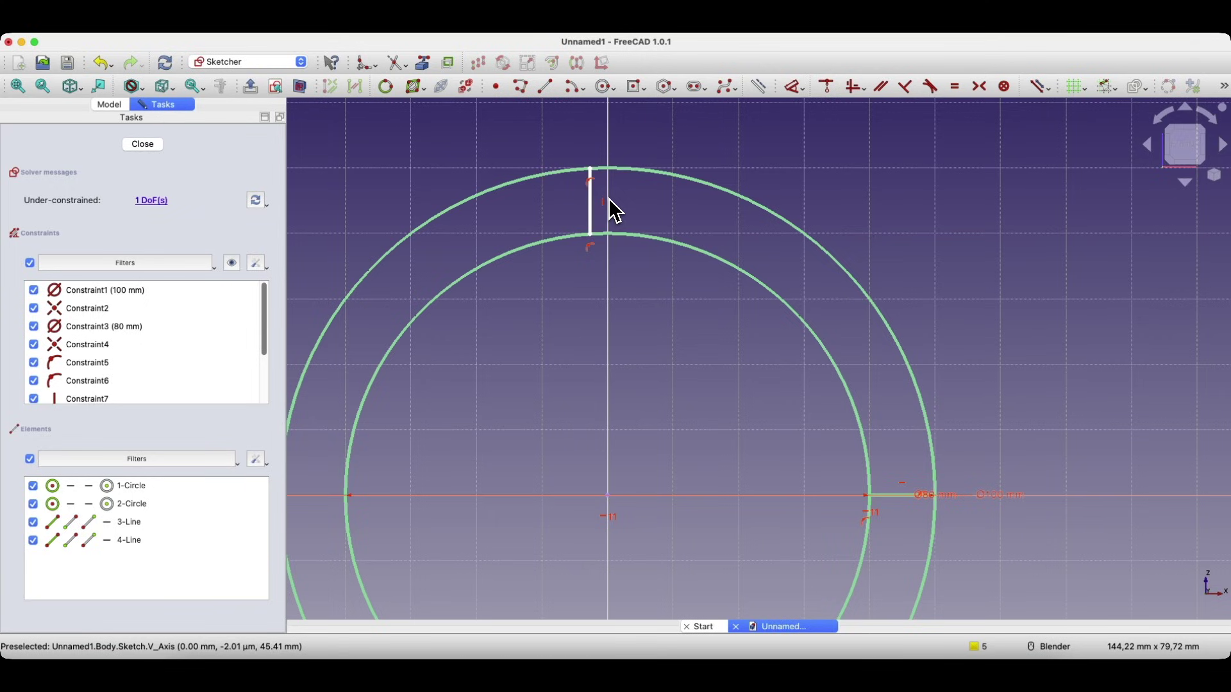
{"action": "left_click", "coordinate": [591, 226]}
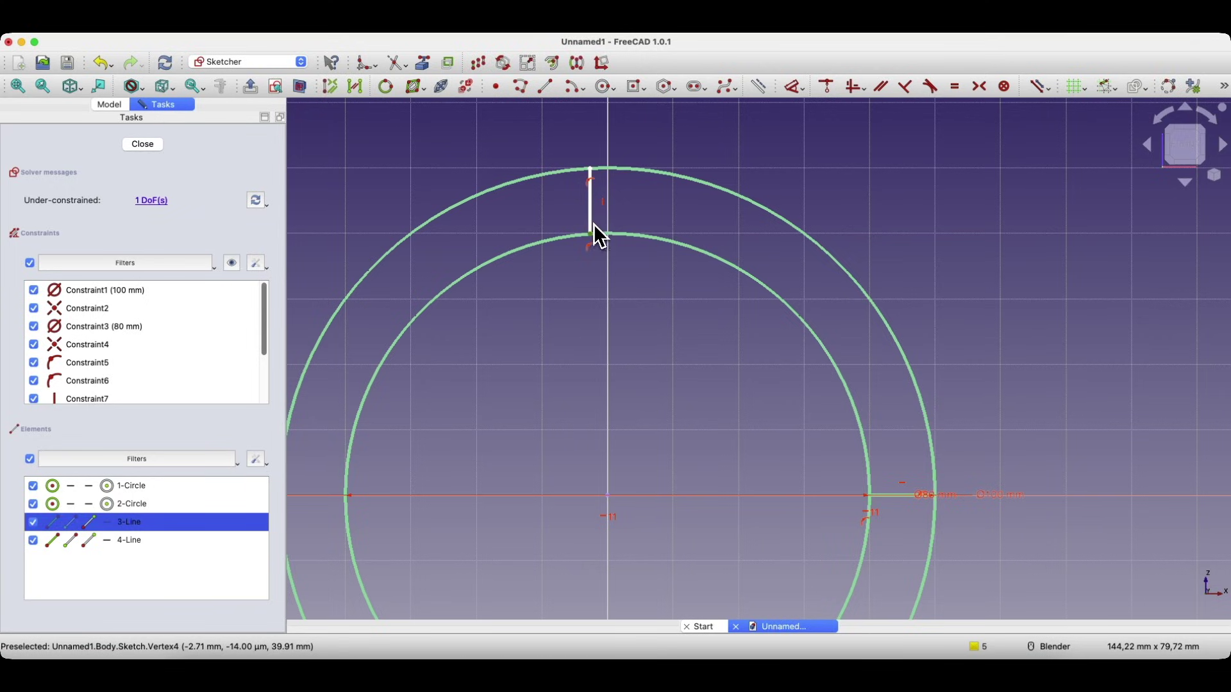
{"action": "left_click", "coordinate": [609, 500]}
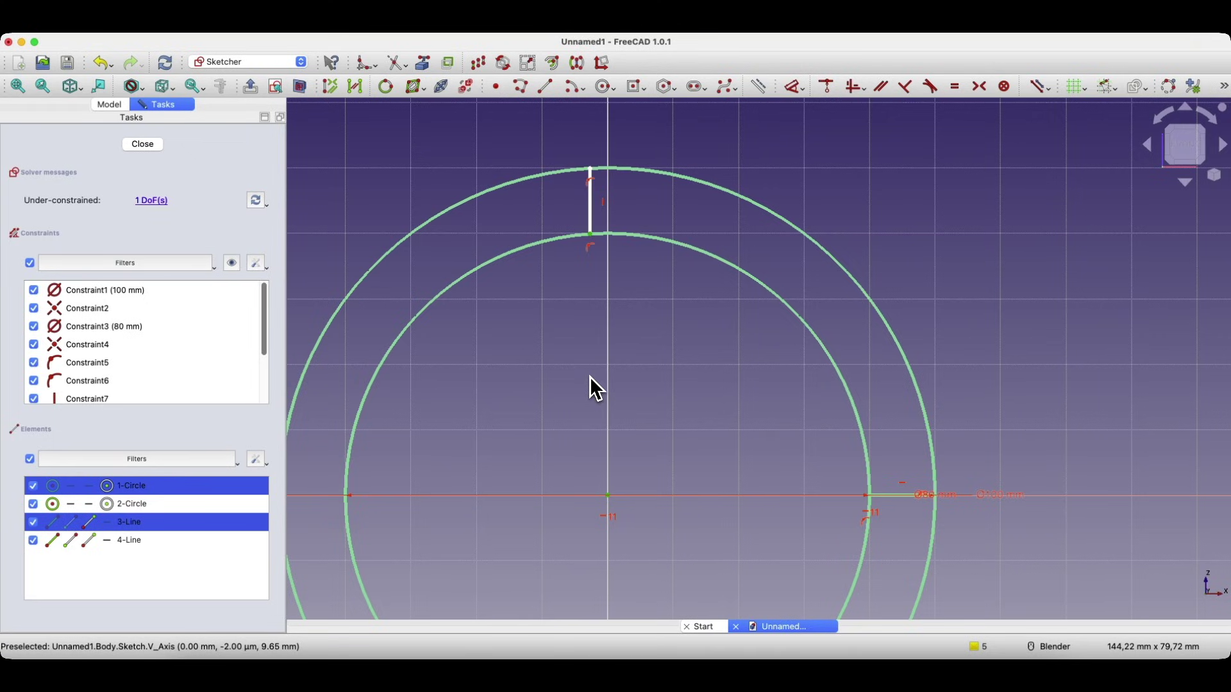
{"action": "key", "text": "v"}
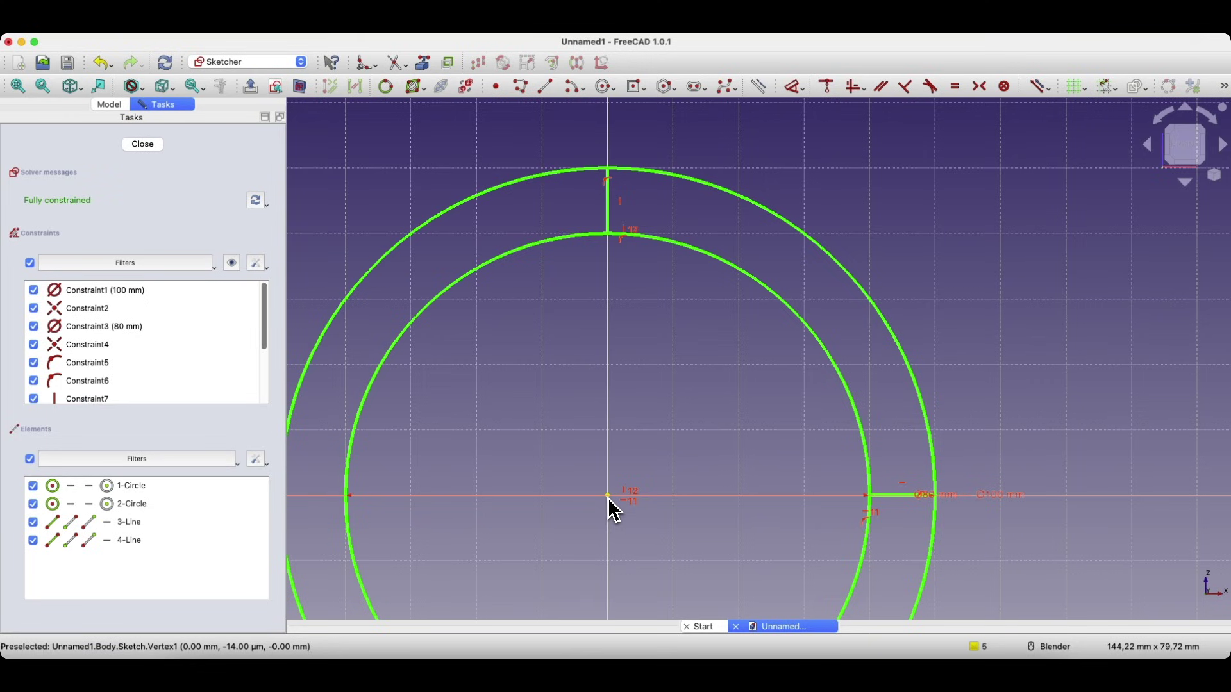
- Trim both circles to the quarter arcs between the two connecting lines and close the sketch
{"action": "scroll", "coordinate": [595, 327], "scroll_direction": "down", "scroll_amount": 1}
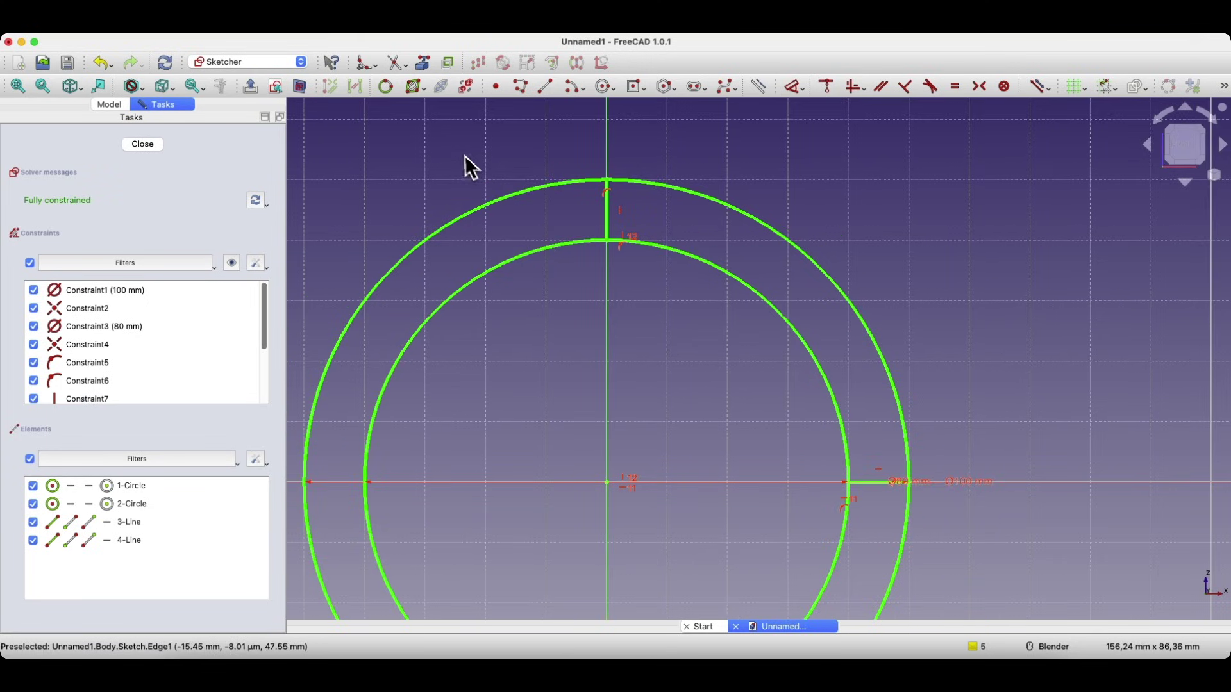
{"action": "left_click", "coordinate": [398, 68]}
{"action": "left_click", "coordinate": [551, 187]}
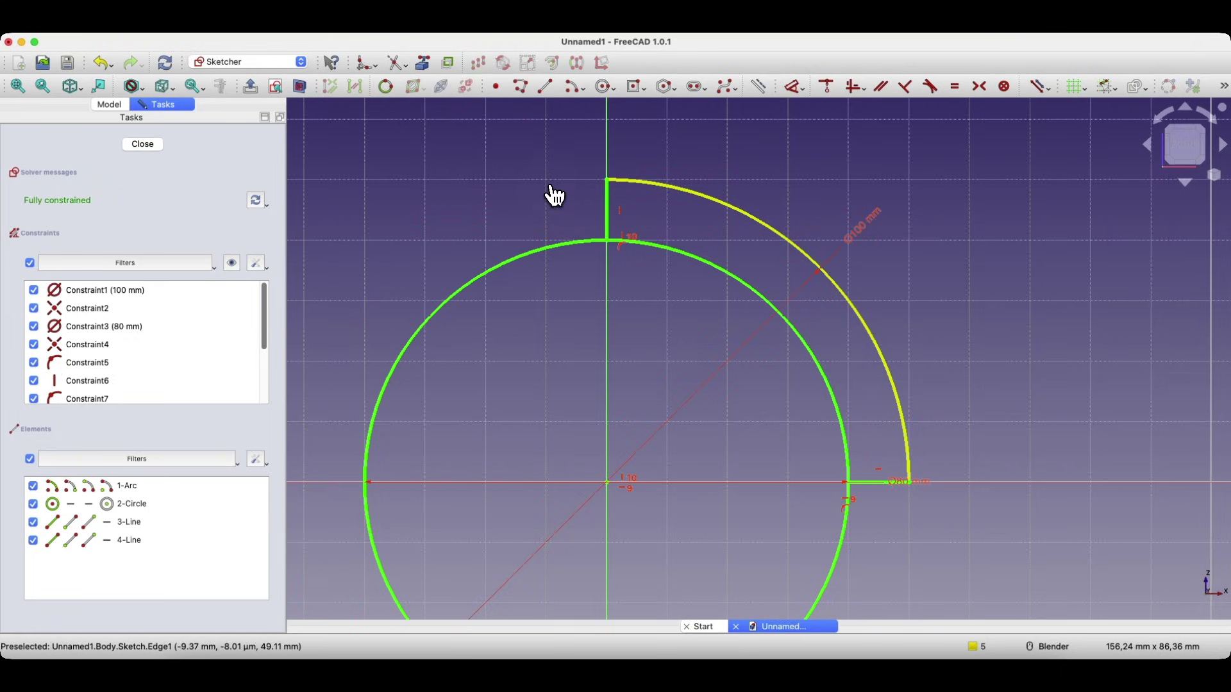
{"action": "left_click", "coordinate": [559, 244]}
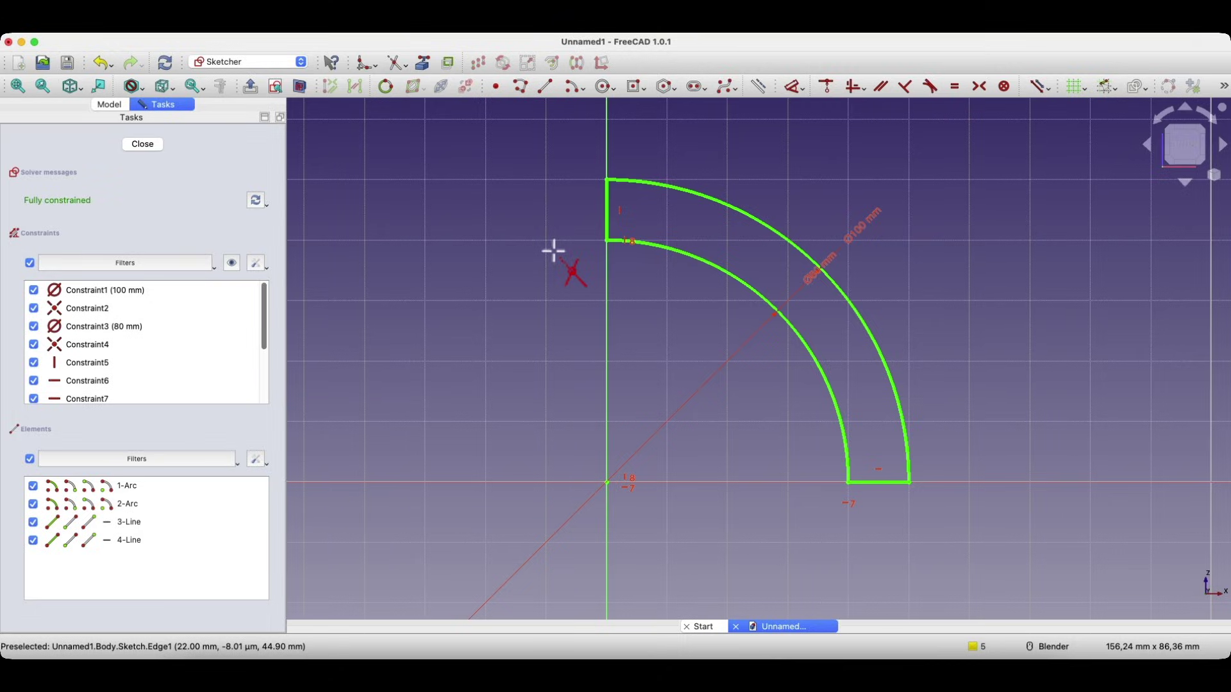
{"action": "left_click", "coordinate": [153, 146]}
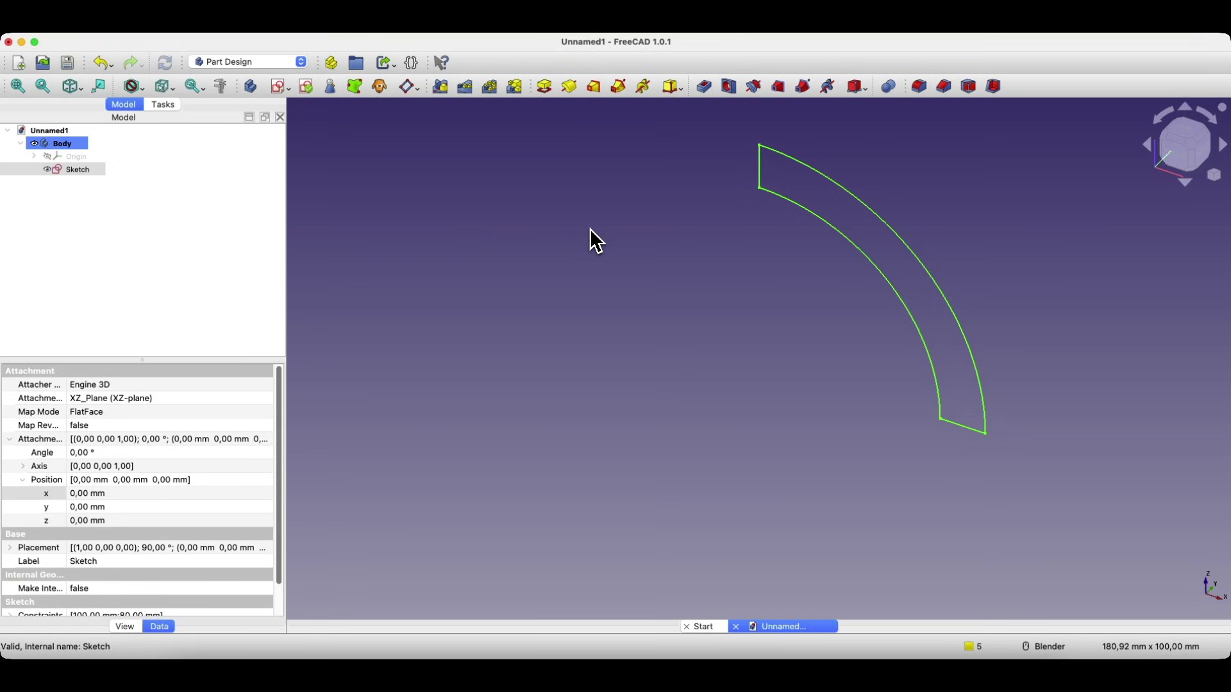
- Revolve the quarter-ring sketch 360° around the vertical sketch axis to form the hollow dome
{"action": "left_click", "coordinate": [571, 87]}
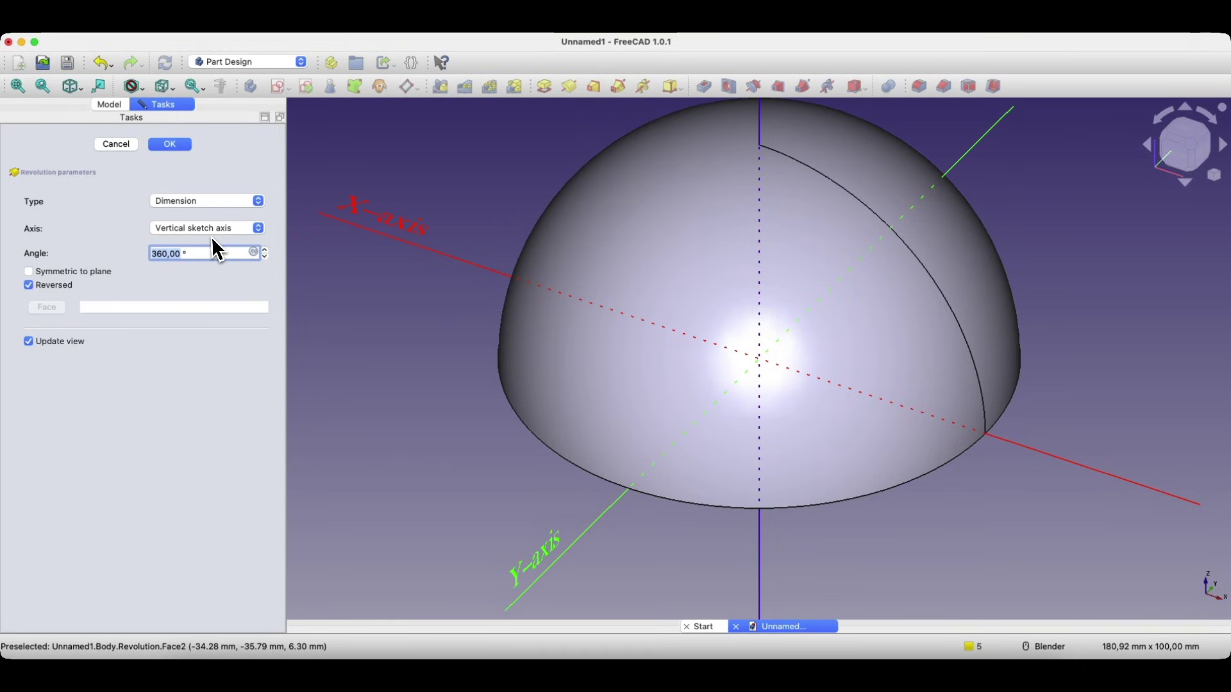
{"action": "left_click", "coordinate": [179, 145]}
{"action": "mouse_move", "coordinate": [645, 469]}
{"action": "middle_mouse_down"}
{"action": "mouse_move", "coordinate": [654, 325]}
{"action": "mouse_move", "coordinate": [648, 475]}
{"action": "middle_mouse_up"}
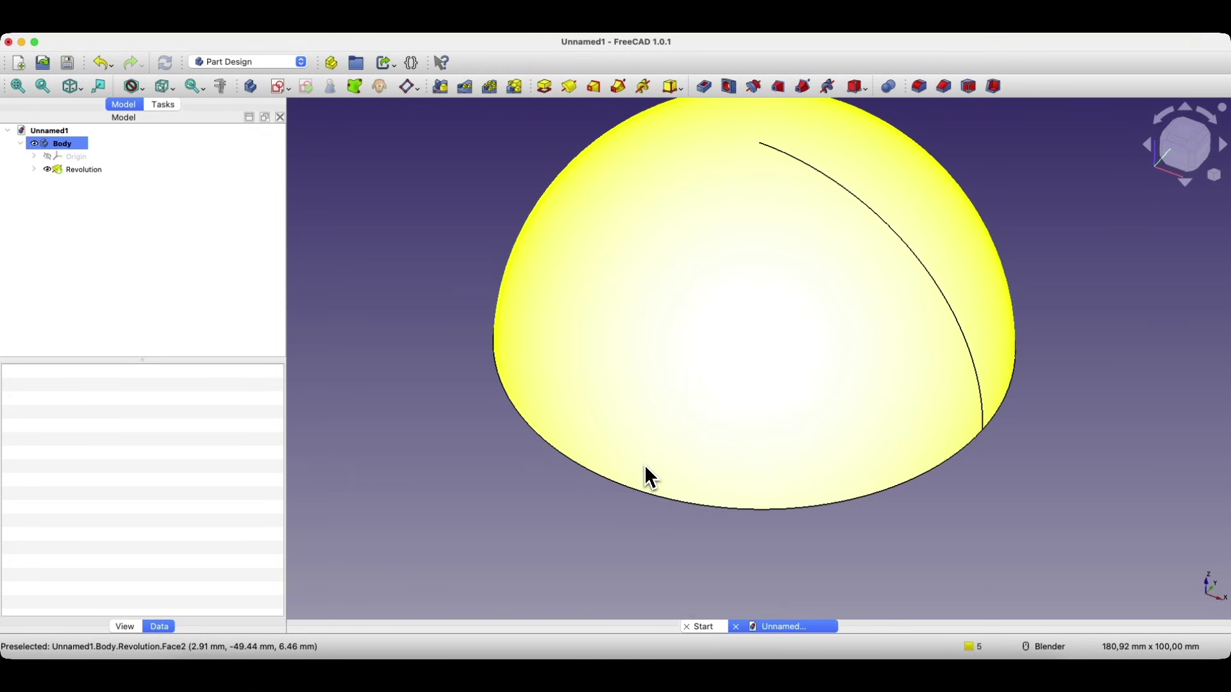
{"action": "scroll", "coordinate": [631, 404], "scroll_direction": "down", "scroll_amount": 4}
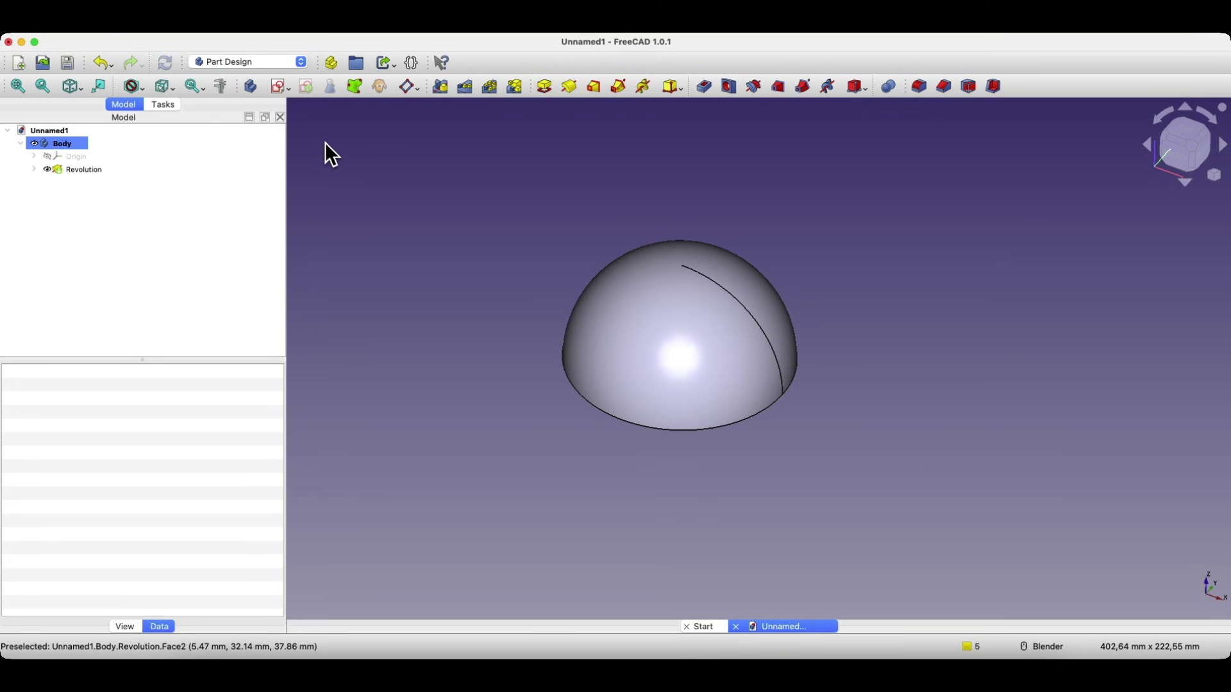
- Start a new sketch on the XZ plane and switch it to section view
{"action": "left_click", "coordinate": [279, 88]}
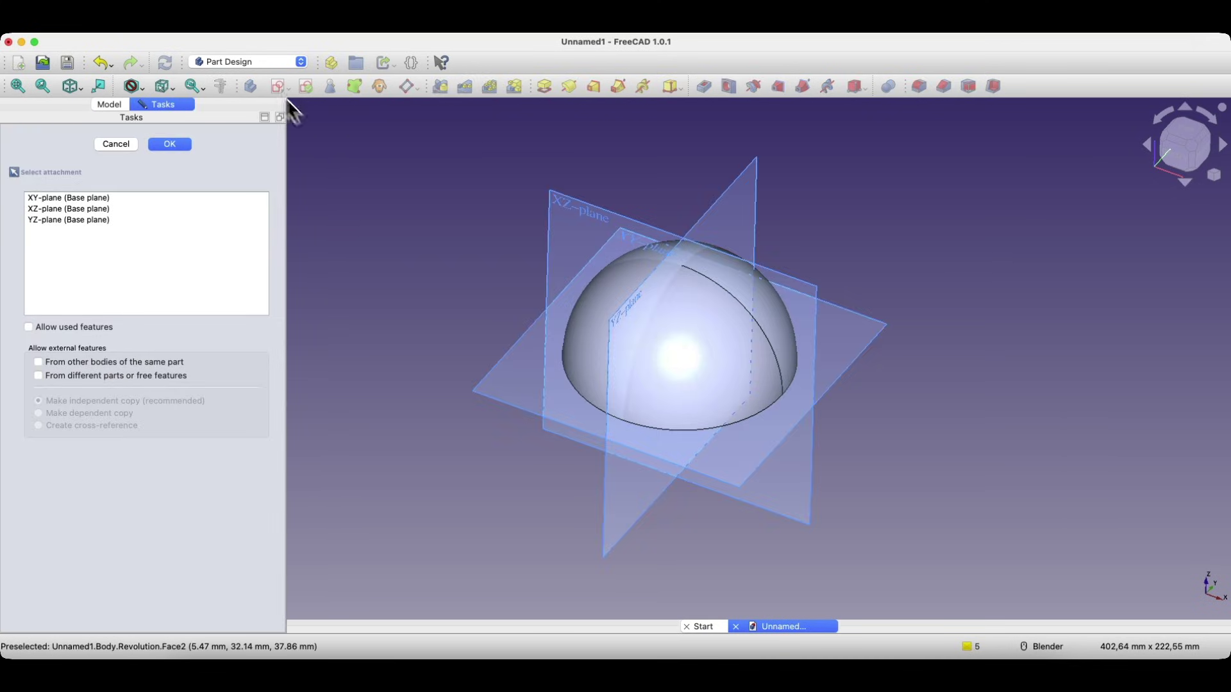
{"action": "left_click", "coordinate": [568, 209]}
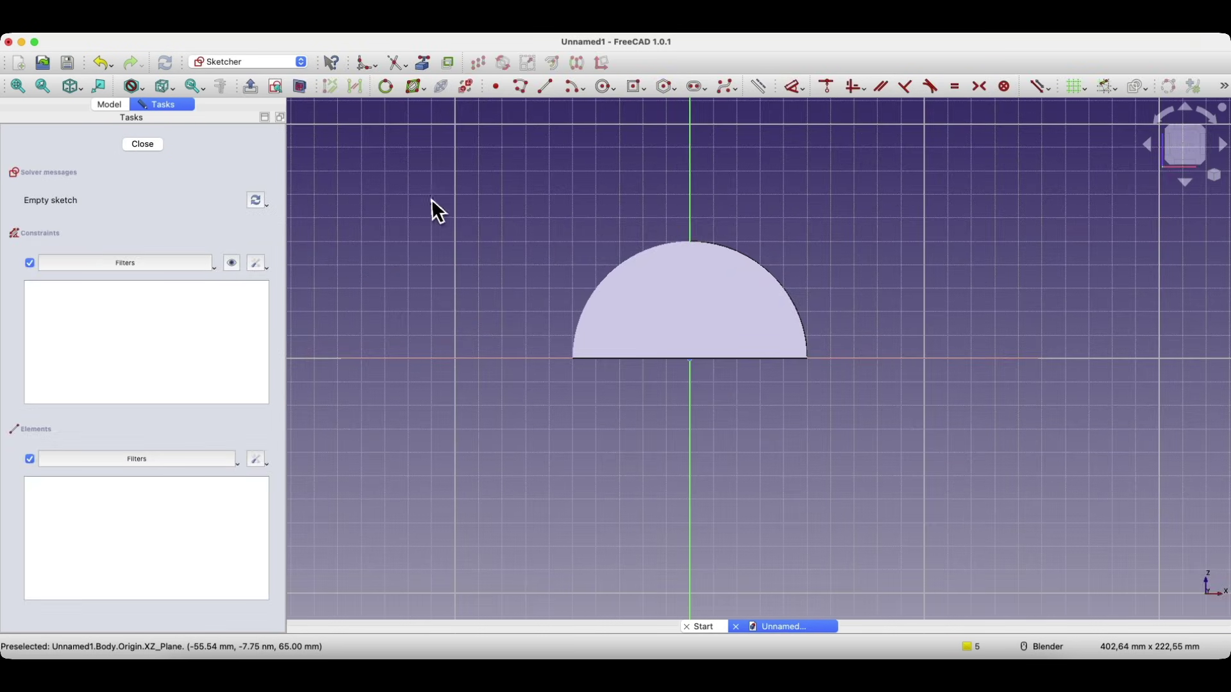
{"action": "left_click", "coordinate": [299, 91]}
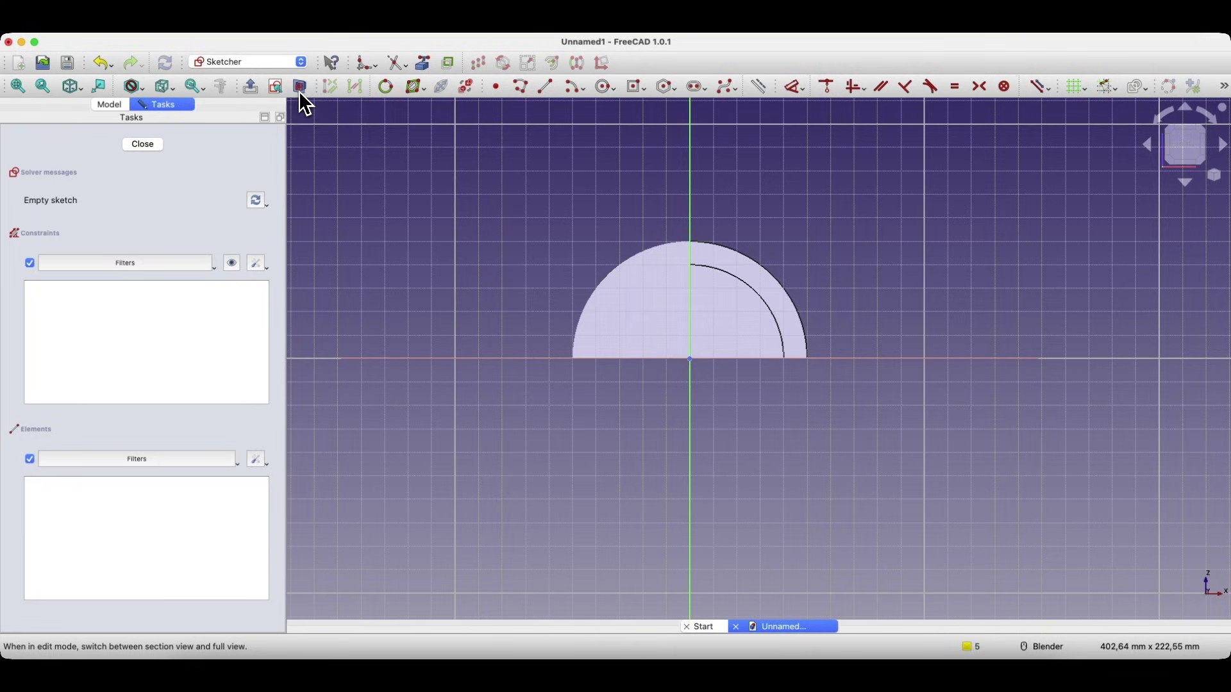
{"action": "scroll", "coordinate": [404, 202], "scroll_direction": "down", "scroll_amount": 2}
{"action": "scroll", "coordinate": [577, 148], "scroll_direction": "up", "scroll_amount": 2}
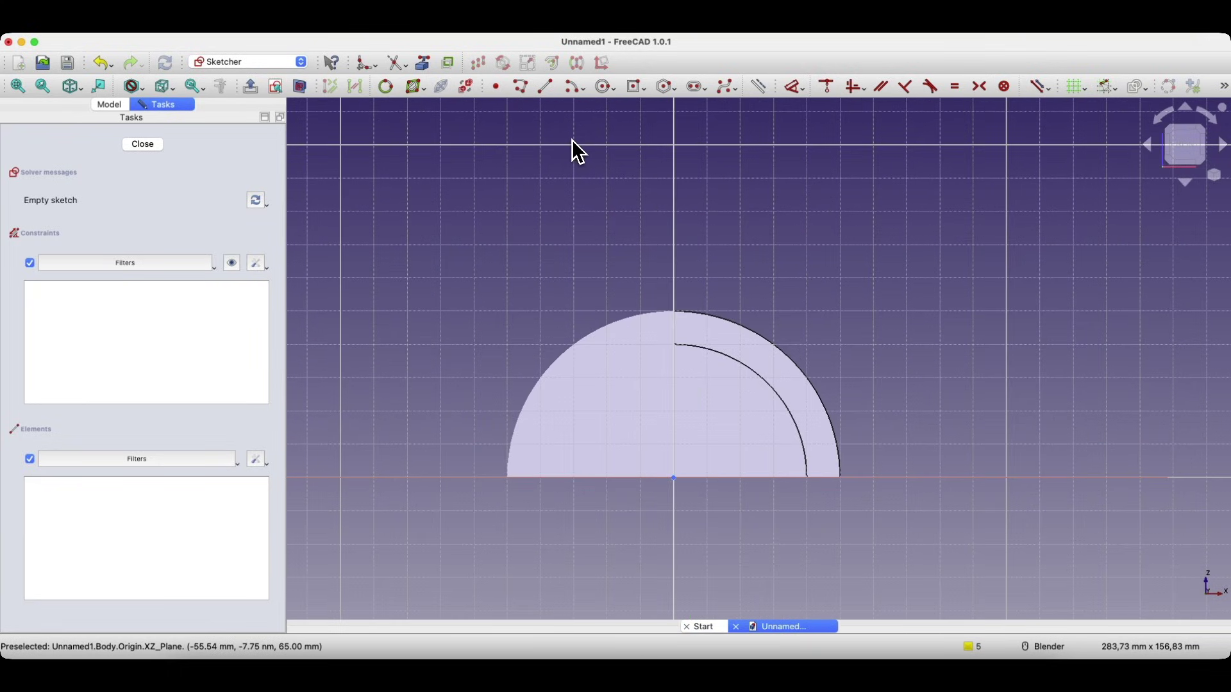
- Draw a 70 mm line from the origin at 45° and close the sketch
{"action": "left_click", "coordinate": [547, 89]}
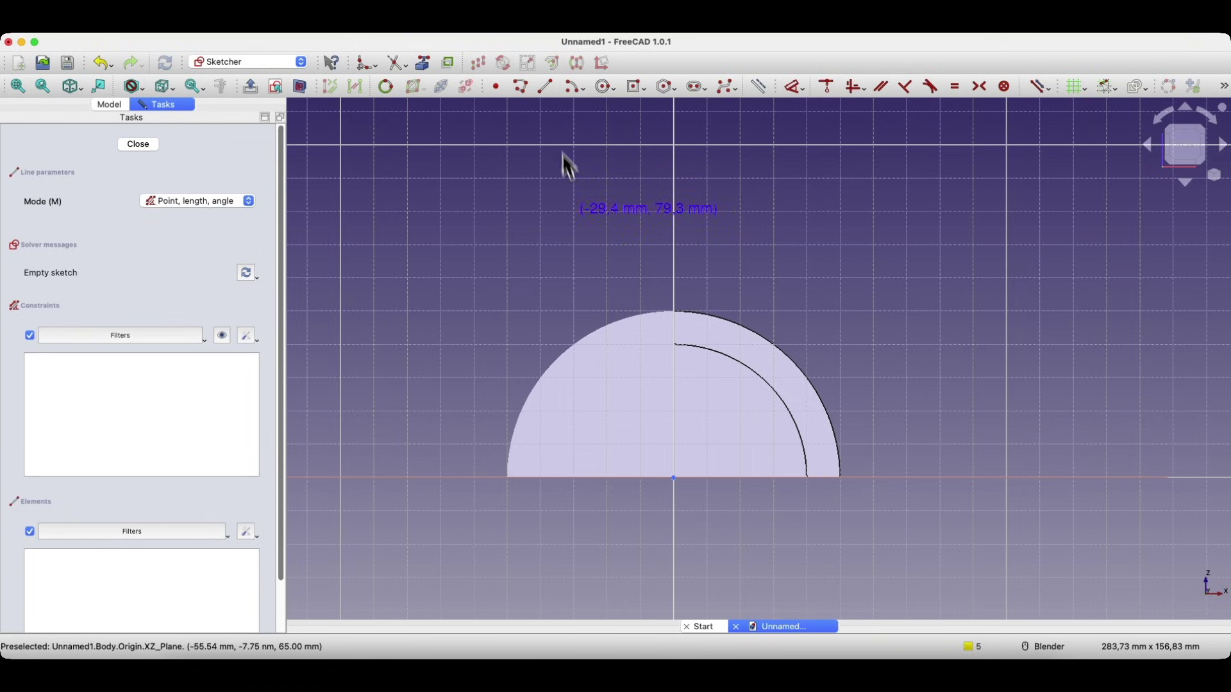
{"action": "left_click", "coordinate": [673, 479]}
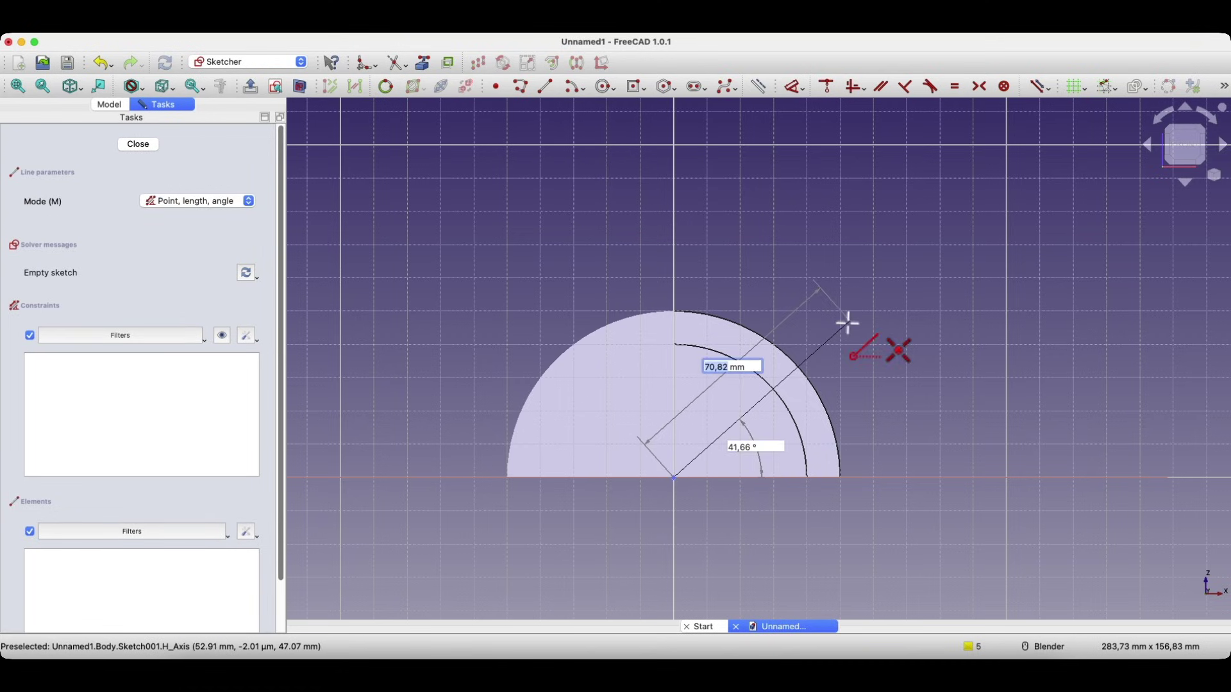
{"action": "type", "text": "70"}
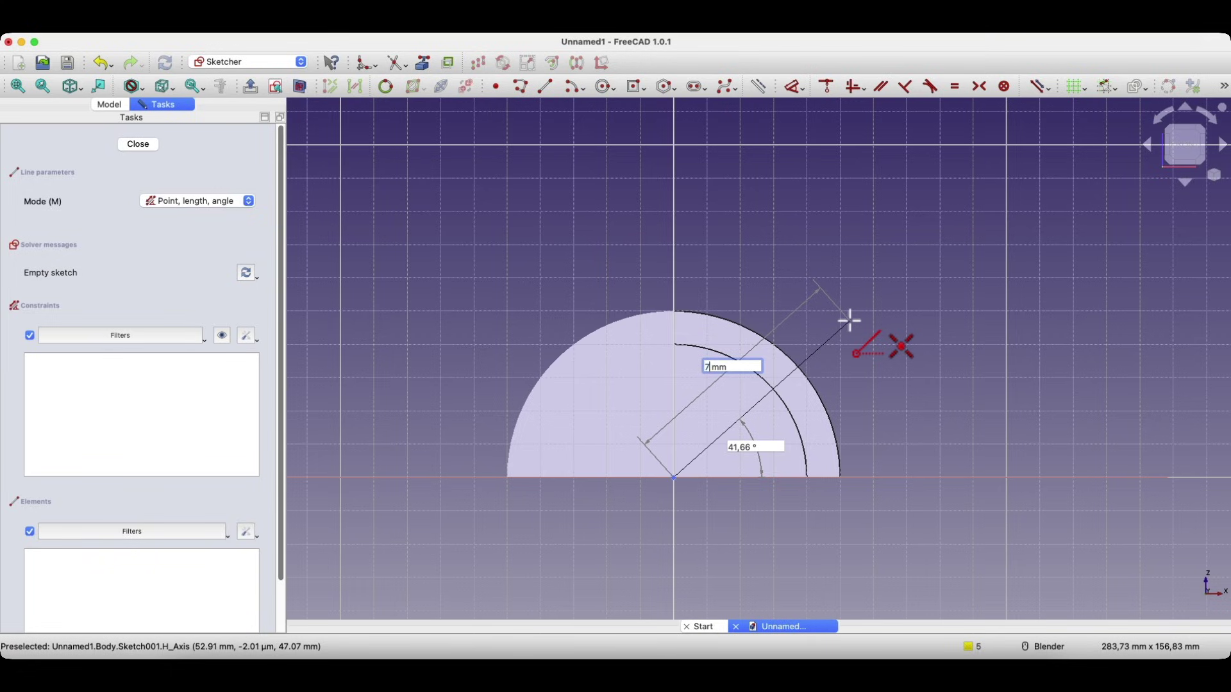
{"action": "key", "text": "Tab"}
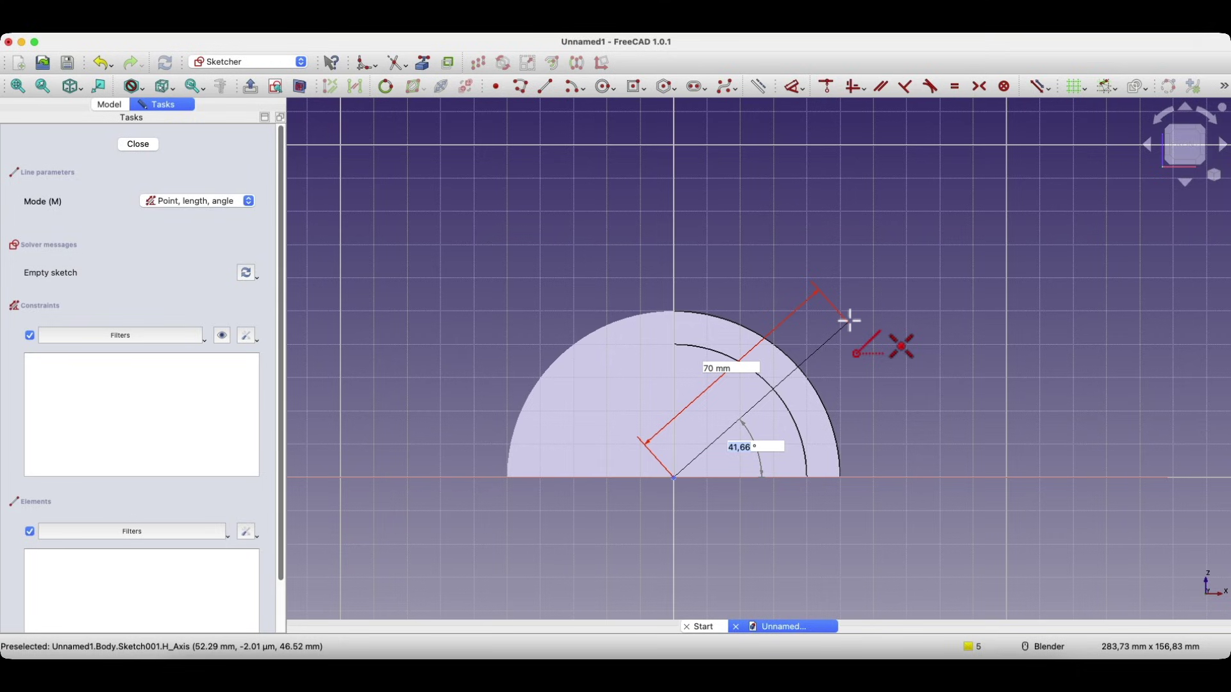
{"action": "type", "text": "45"}
{"action": "key", "text": "Return"}
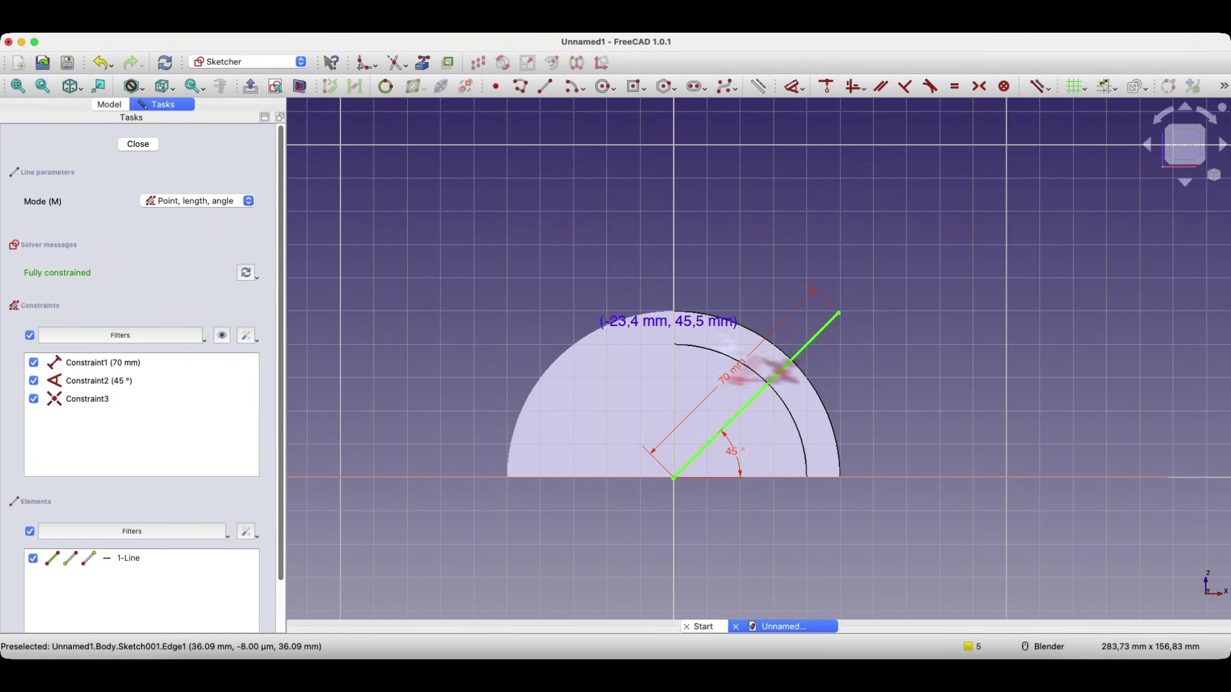
{"action": "left_click", "coordinate": [137, 143]}
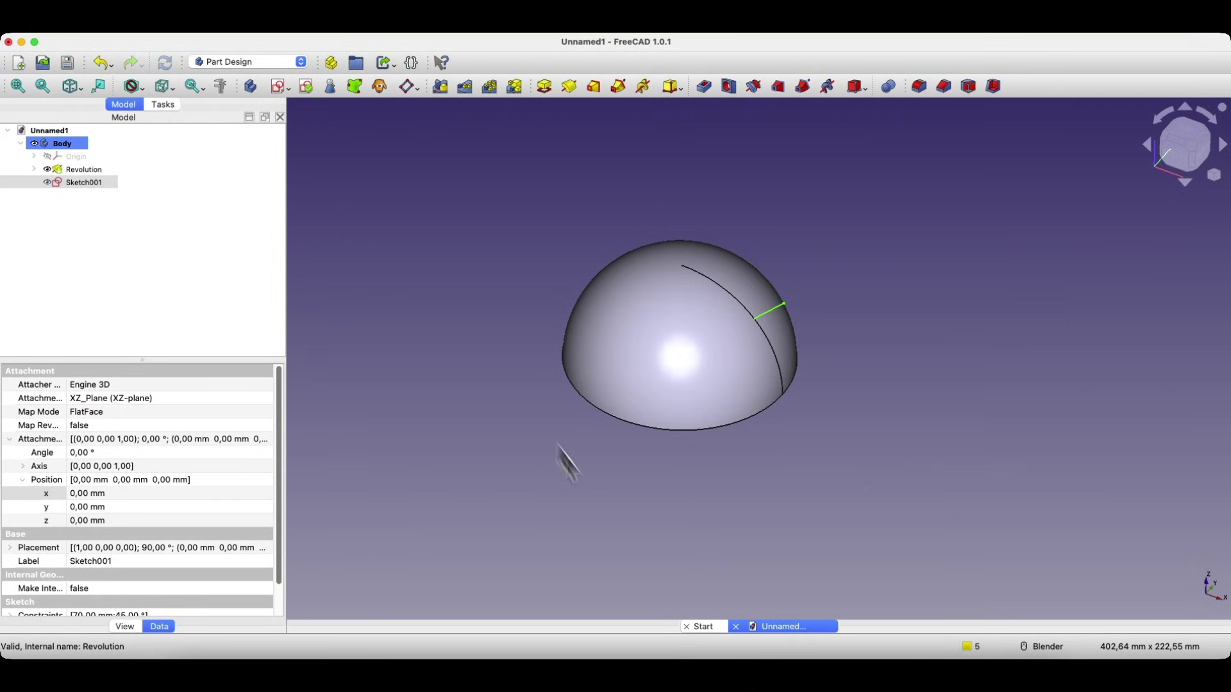
- Create a datum plane at the 45° line's outer endpoint, attached in Normal to edge mode with the line as reference
{"action": "left_click", "coordinate": [899, 288]}
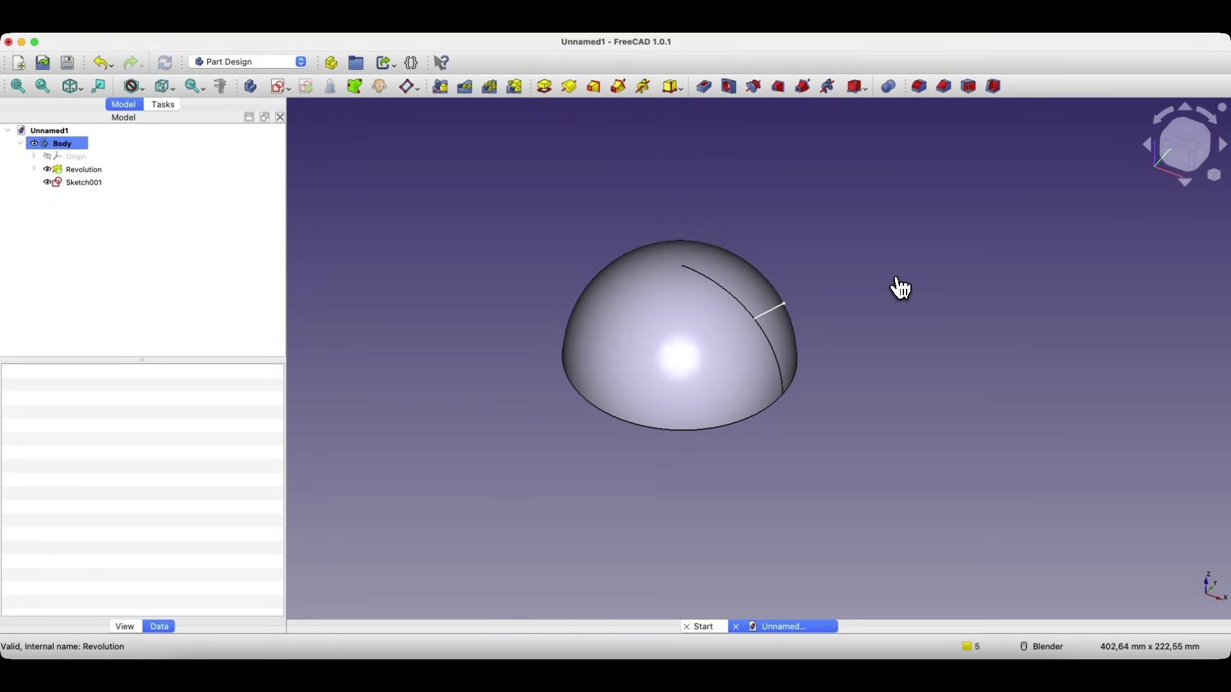
{"action": "left_click", "coordinate": [788, 308]}
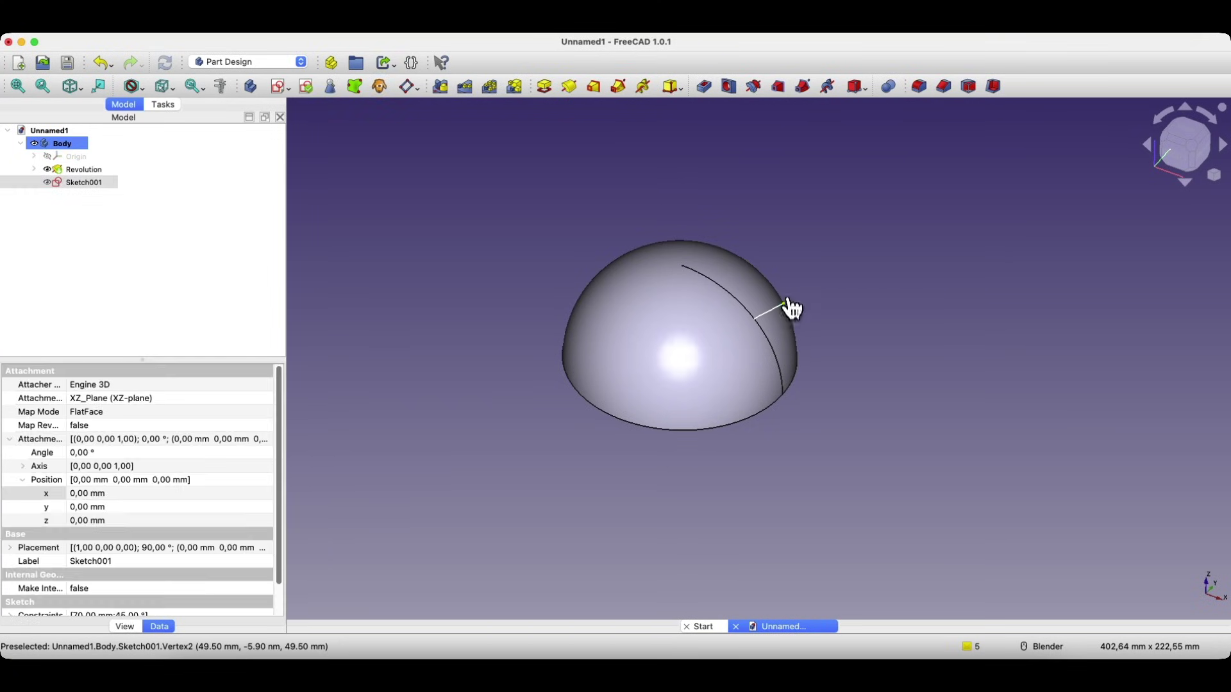
{"action": "scroll", "coordinate": [785, 302], "scroll_direction": "up", "scroll_amount": 5}
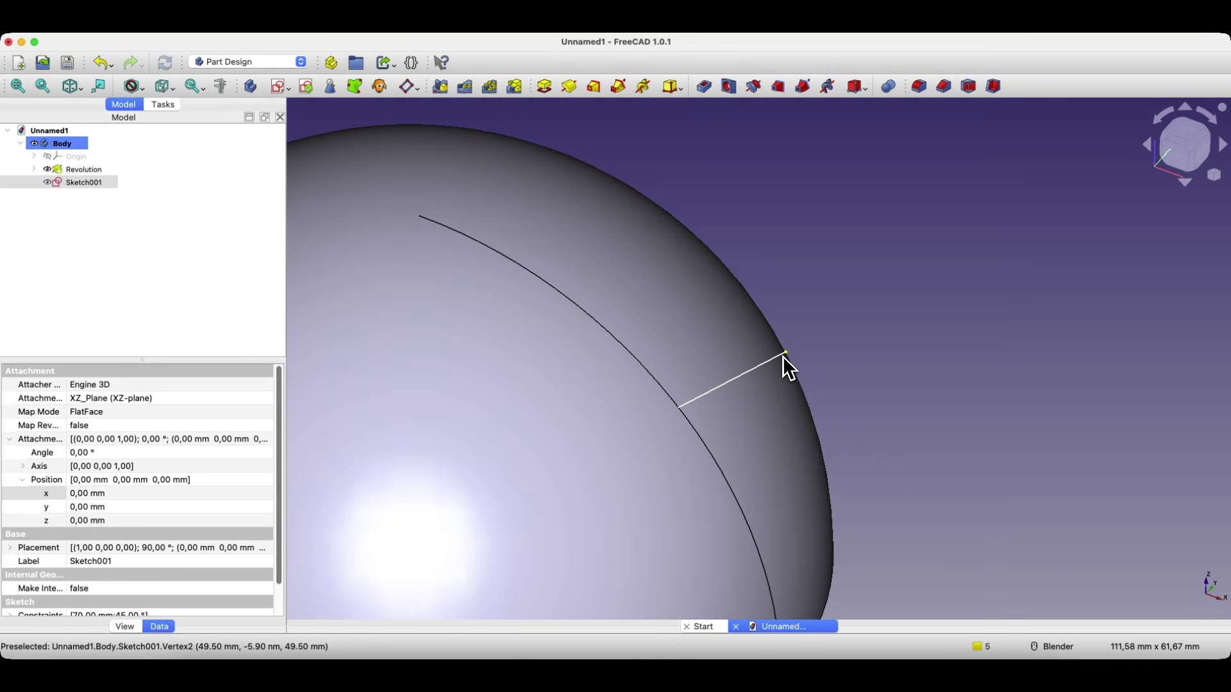
{"action": "left_click", "coordinate": [777, 360]}
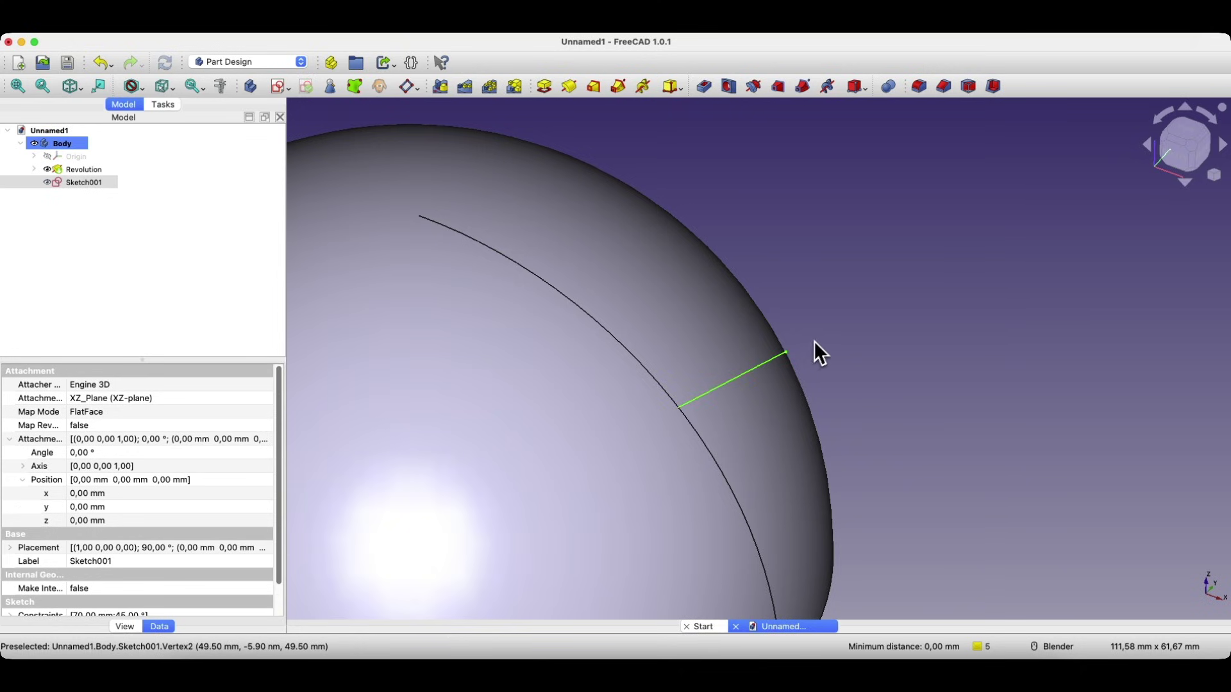
{"action": "left_click", "coordinate": [409, 93]}
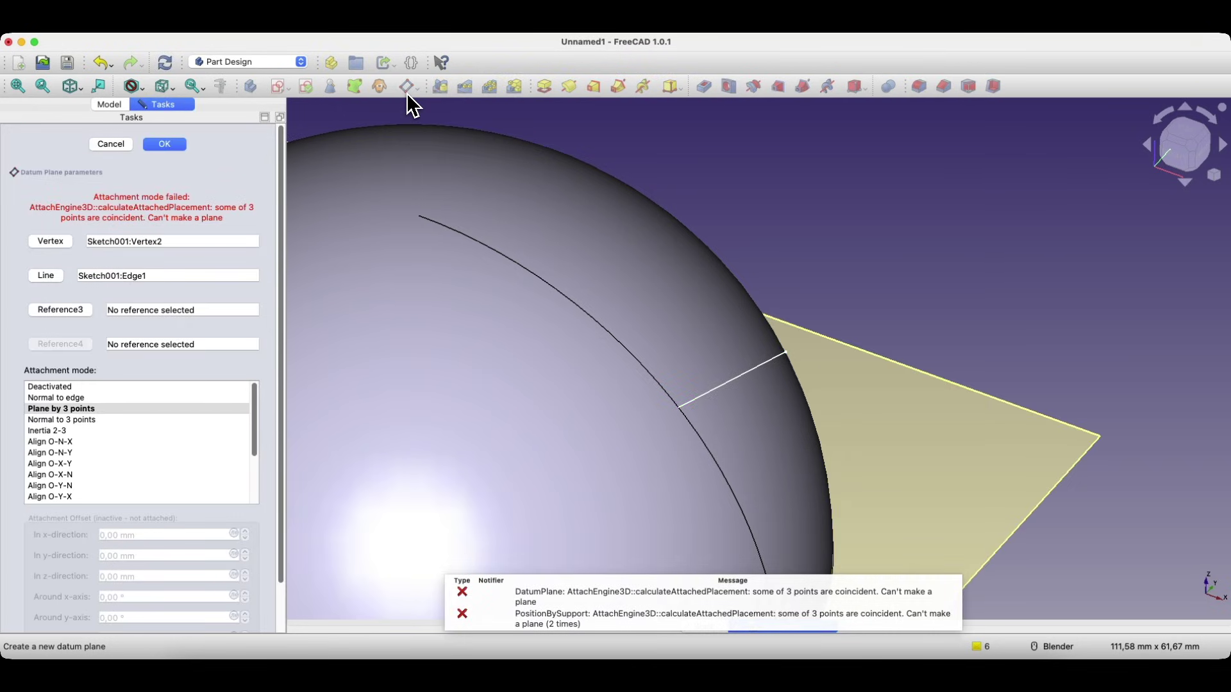
{"action": "key", "text": "0"}
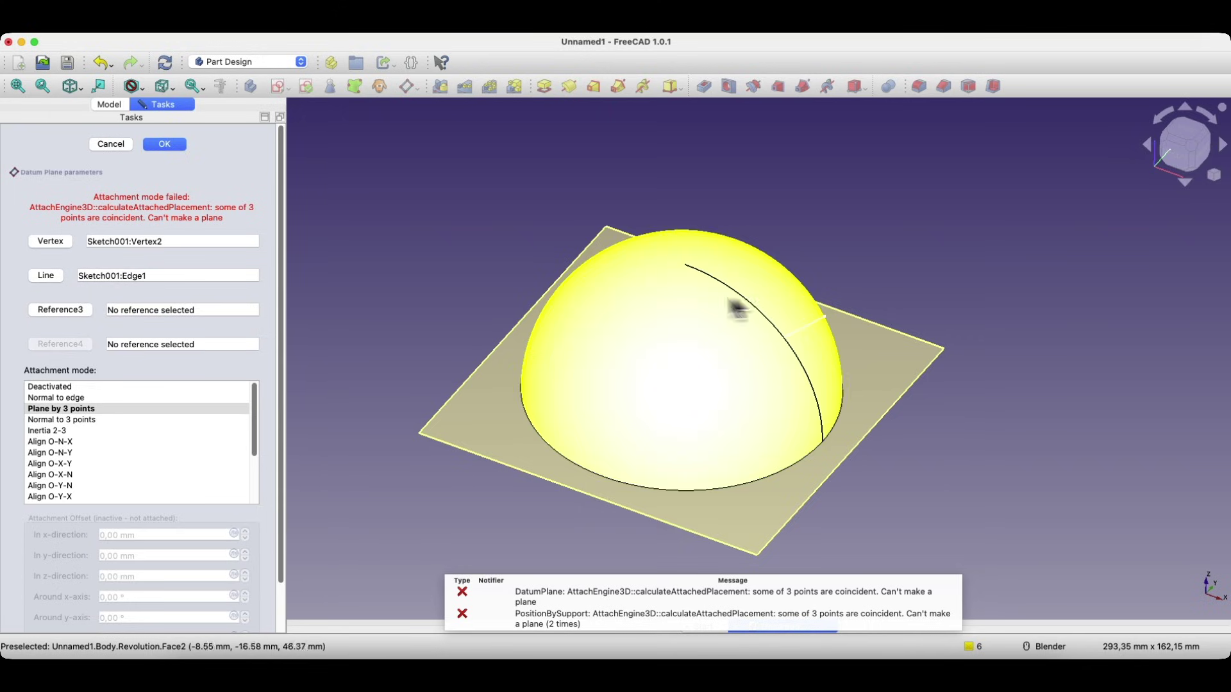
{"action": "left_click", "coordinate": [61, 398]}
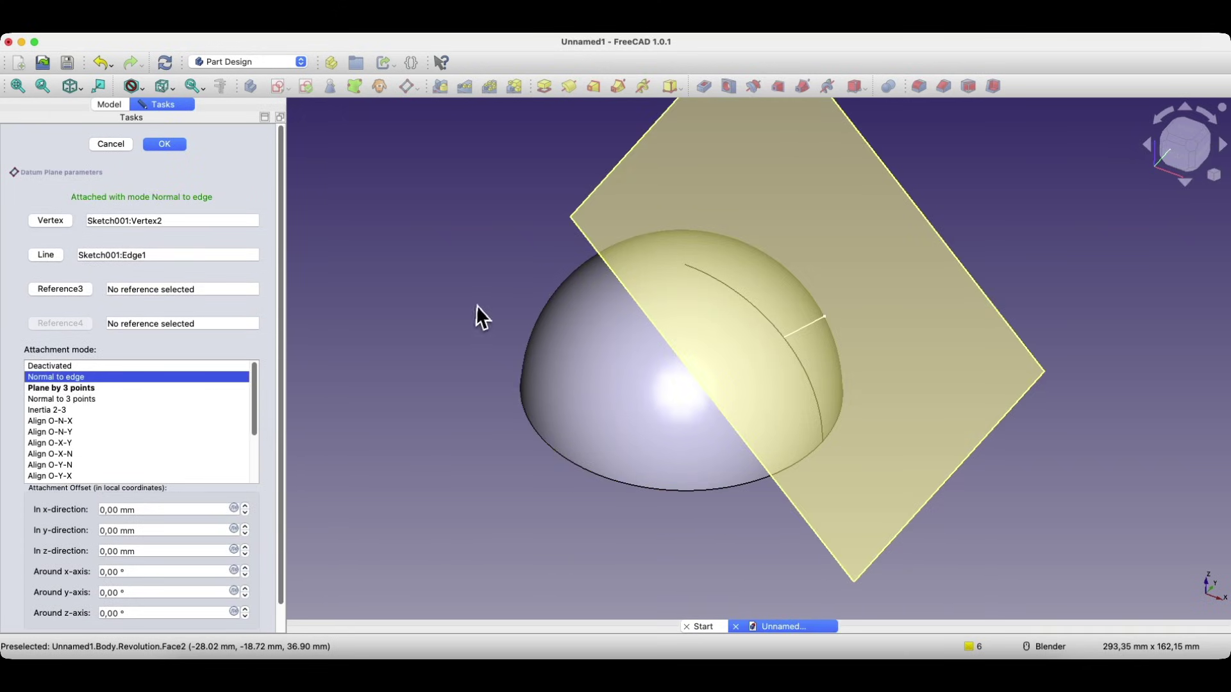
{"action": "middle_click_drag", "start_coordinate": [472, 332], "coordinate": [580, 308]}
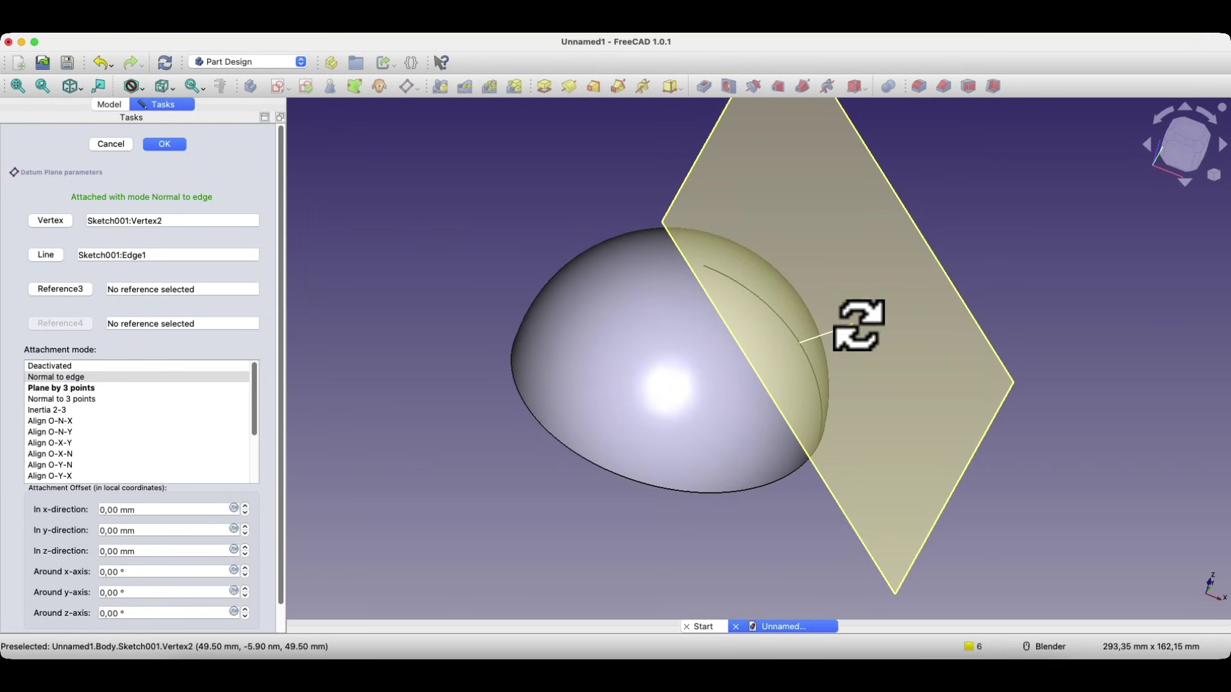
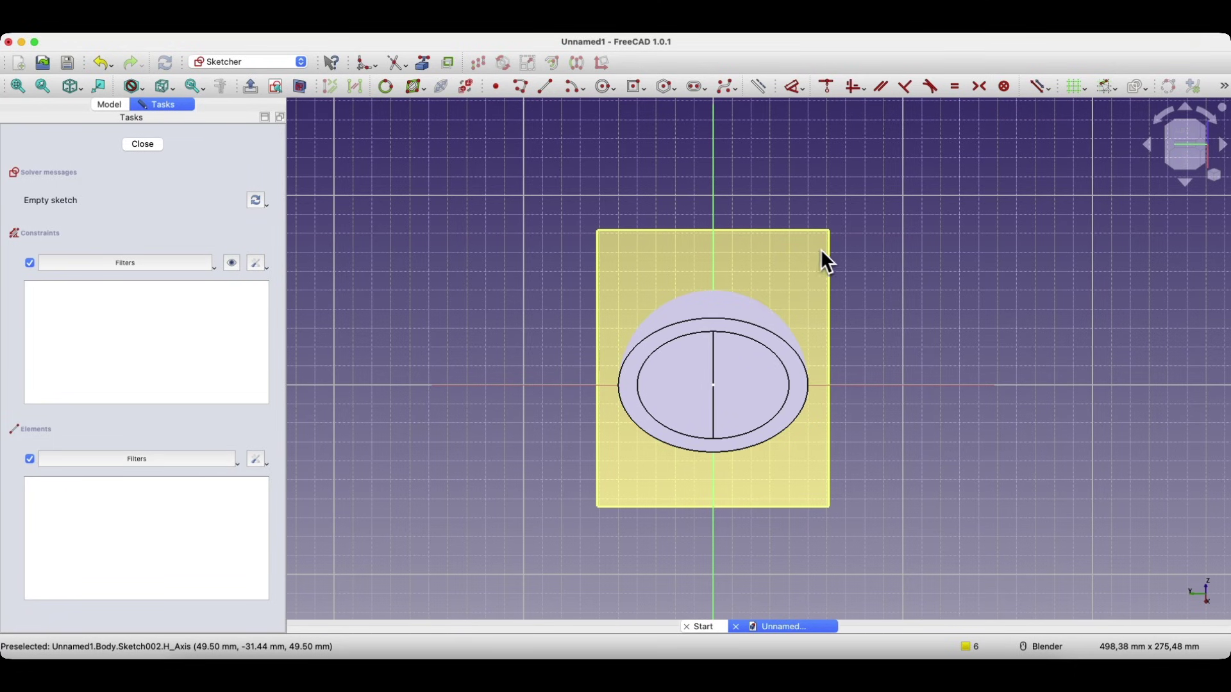
{"action": "middle_click_drag", "start_coordinate": [798, 269], "coordinate": [681, 307]}
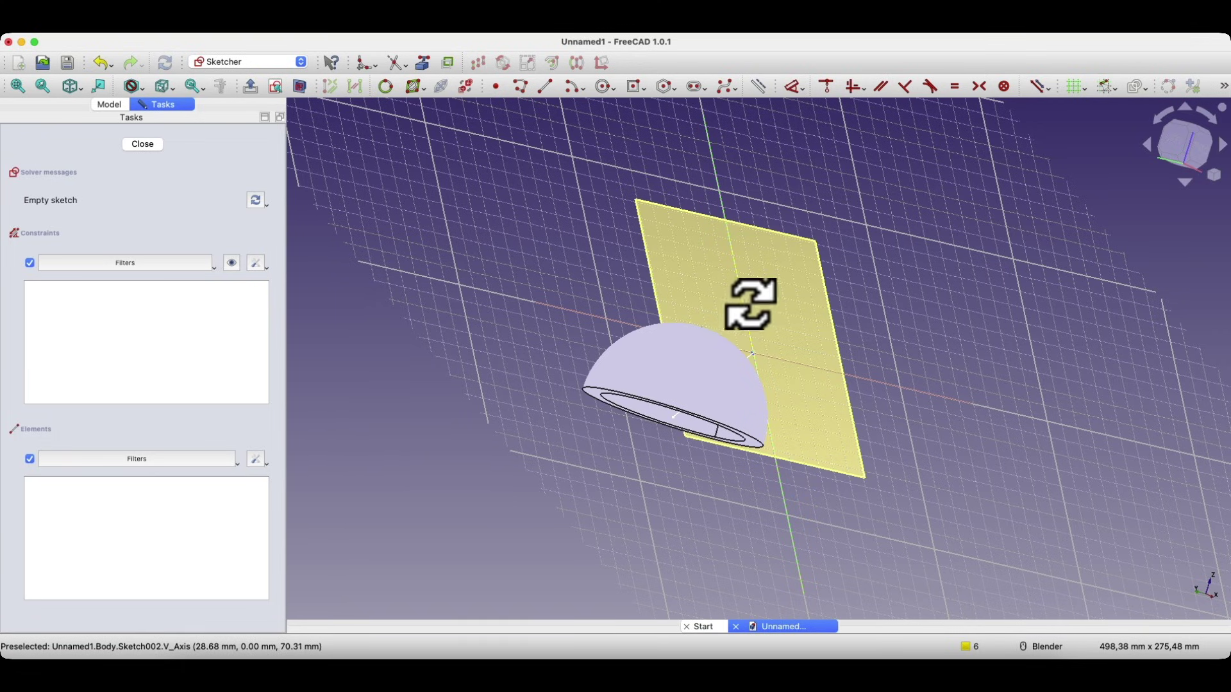
{"action": "left_click", "coordinate": [300, 89]}
{"action": "mouse_move", "coordinate": [523, 393]}
{"action": "middle_mouse_down"}
{"action": "mouse_move", "coordinate": [610, 372]}
{"action": "mouse_move", "coordinate": [873, 432]}
{"action": "mouse_move", "coordinate": [994, 348]}
{"action": "mouse_move", "coordinate": [728, 404]}
{"action": "mouse_move", "coordinate": [691, 371]}
{"action": "middle_mouse_up"}
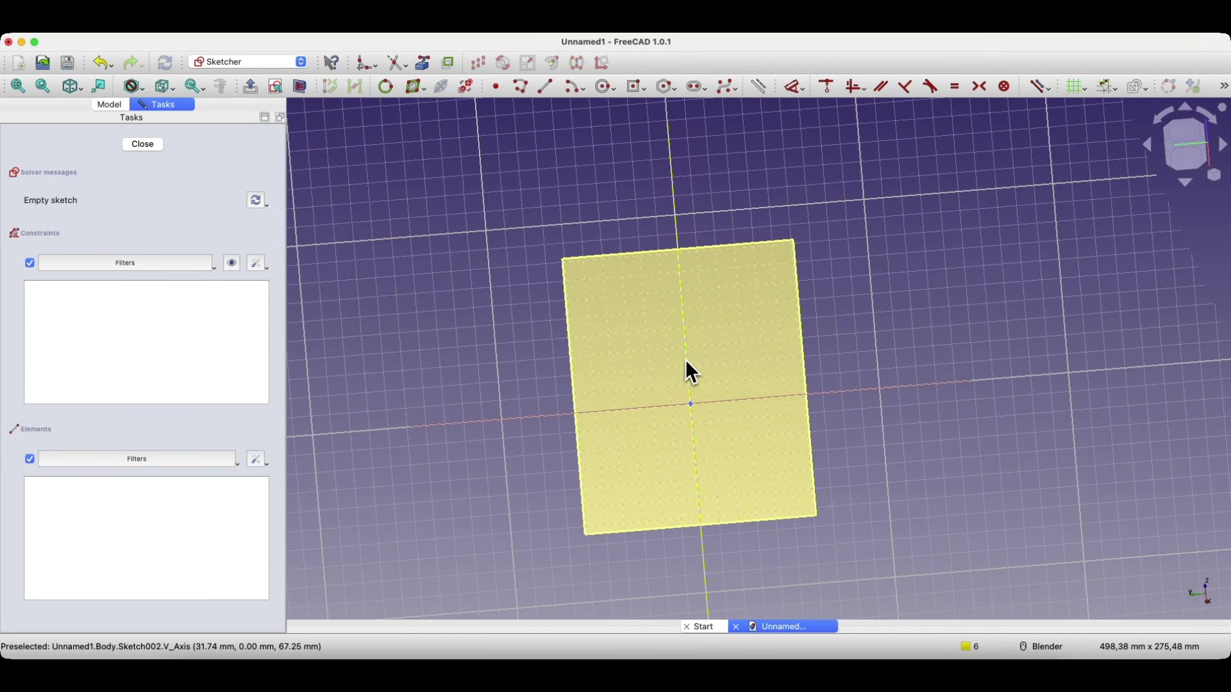
{"action": "left_click", "coordinate": [143, 145]}
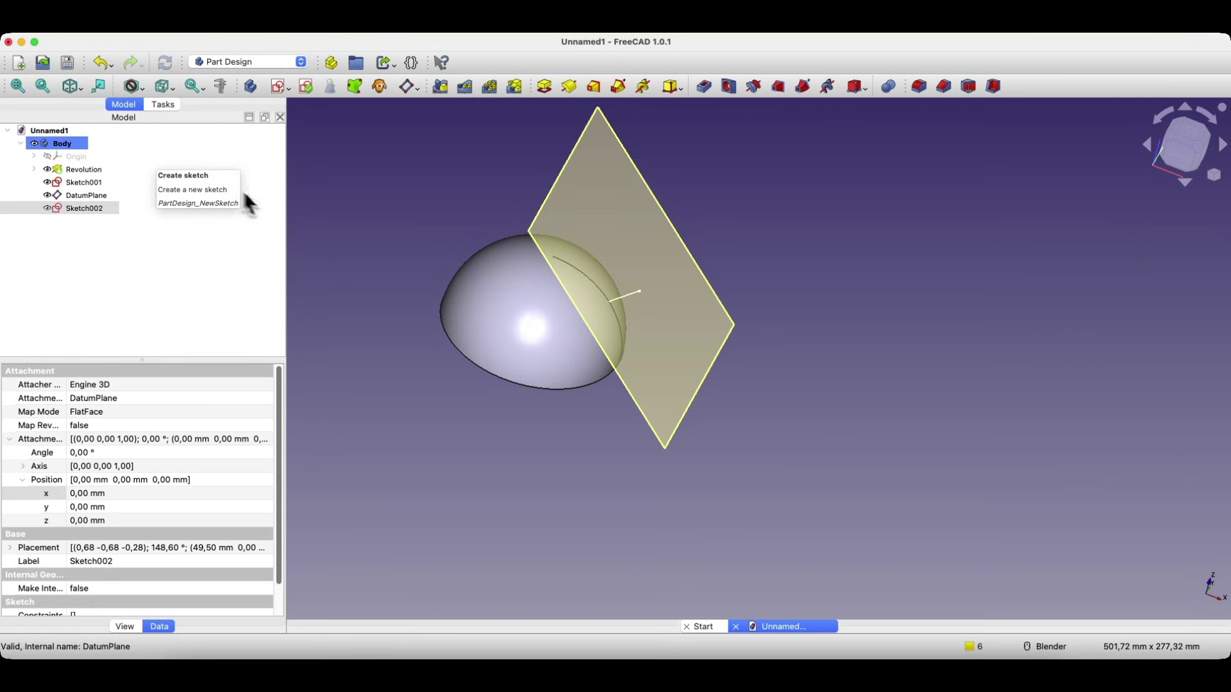
{"action": "right_click", "coordinate": [81, 210]}
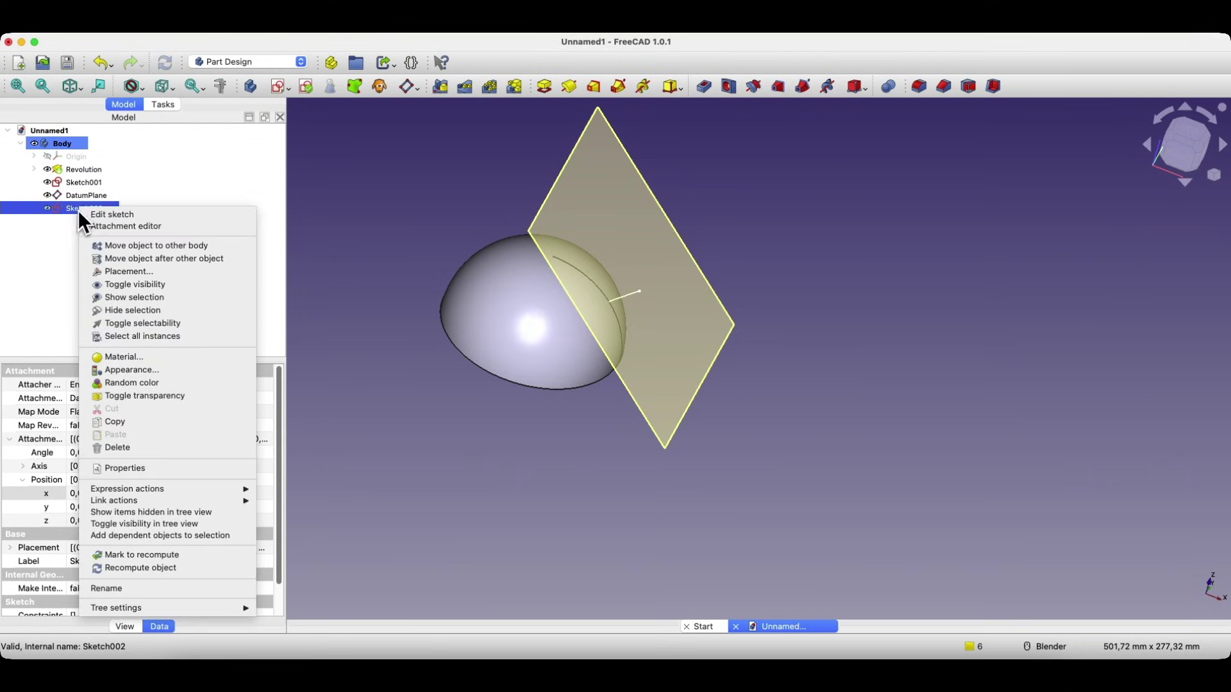
{"action": "left_click", "coordinate": [120, 451]}
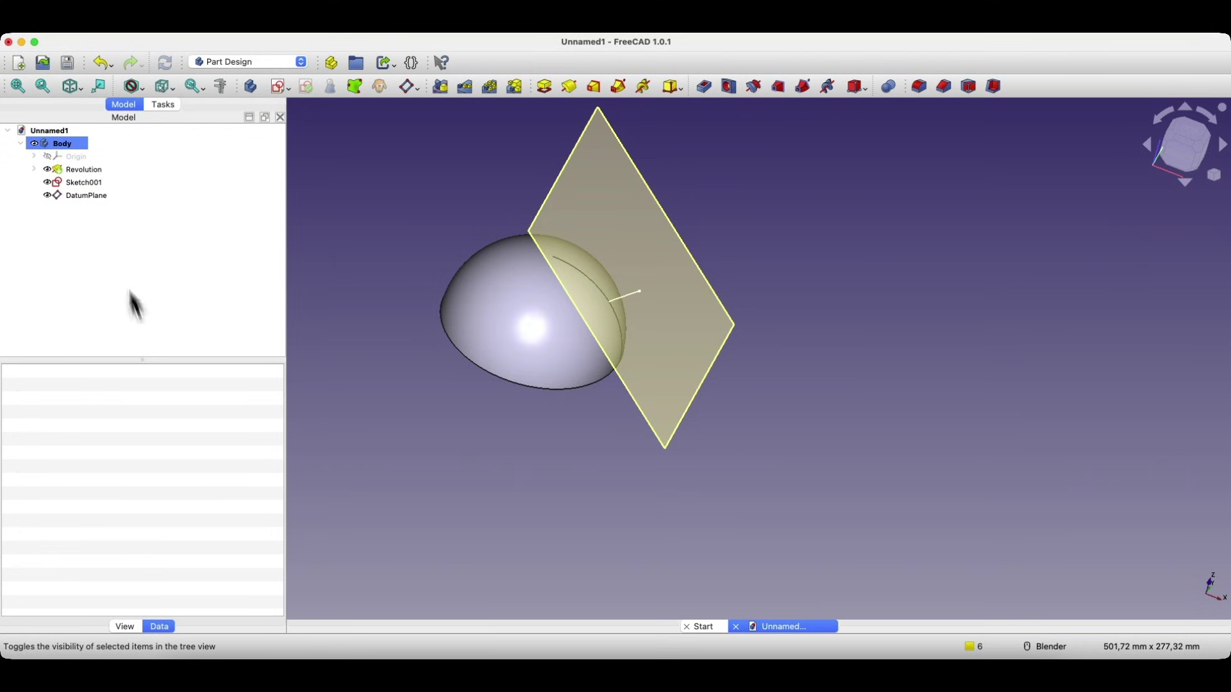
- Edit the datum plane to flip its sides and apply the change
{"action": "left_click", "coordinate": [81, 198]}
{"action": "right_click", "coordinate": [82, 198]}
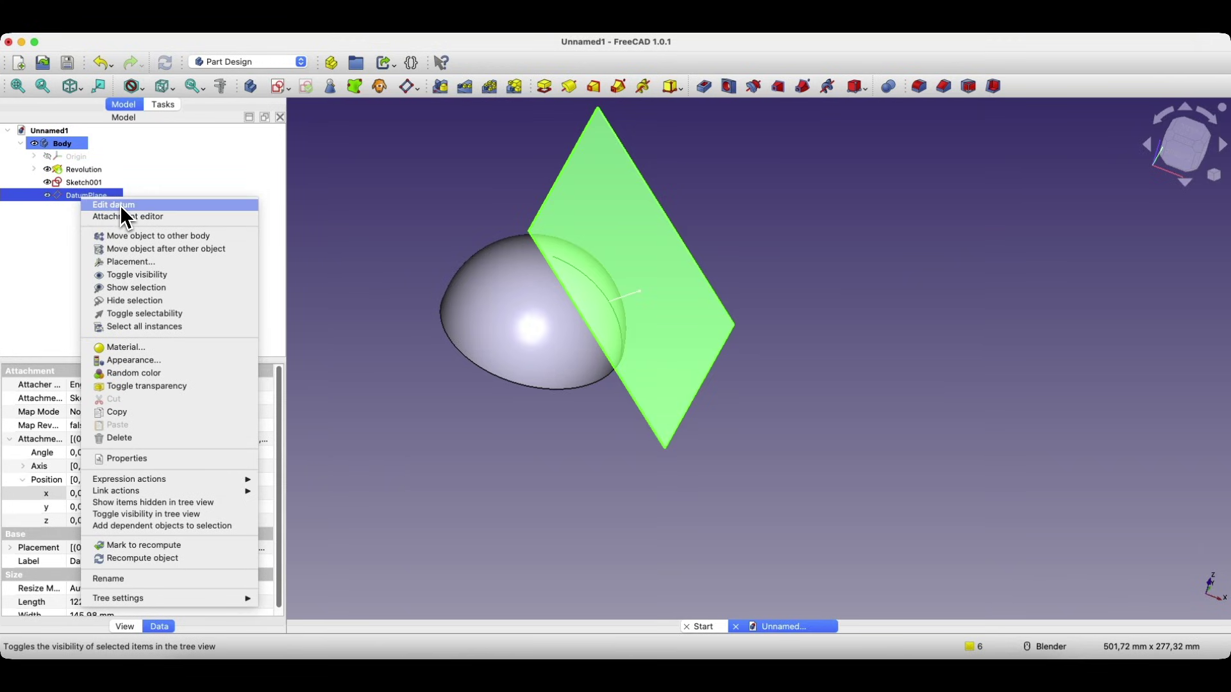
{"action": "left_click", "coordinate": [120, 206]}
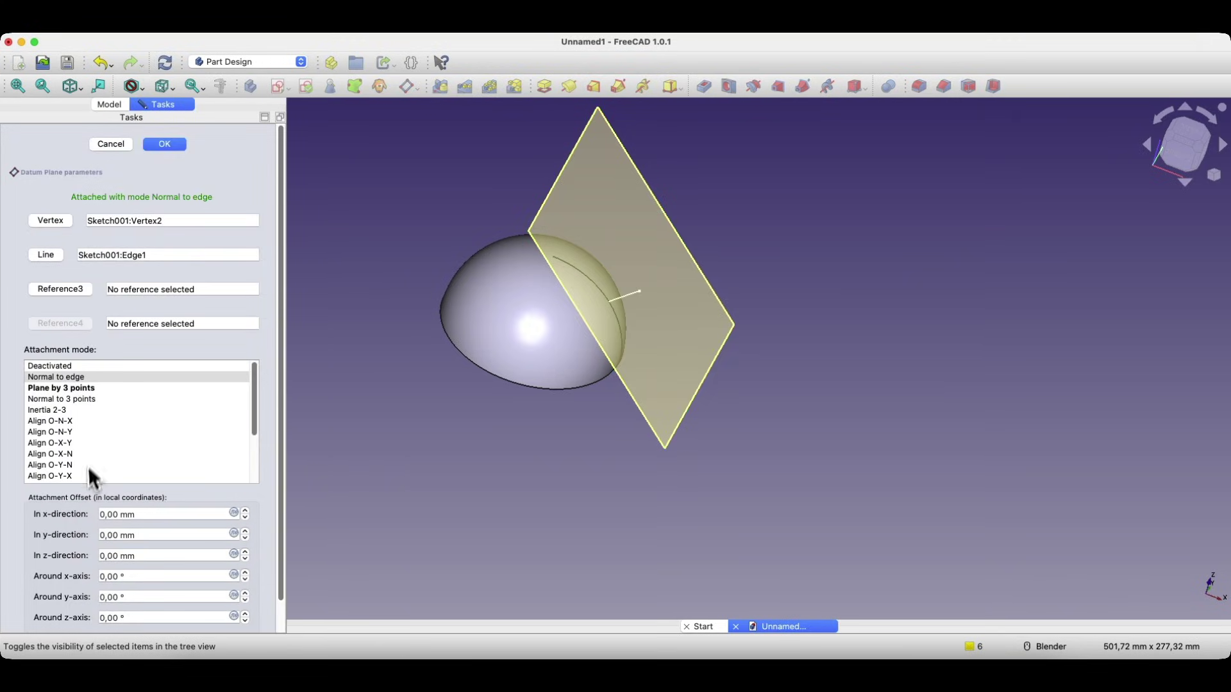
{"action": "scroll", "coordinate": [84, 477], "scroll_direction": "down", "scroll_amount": 5}
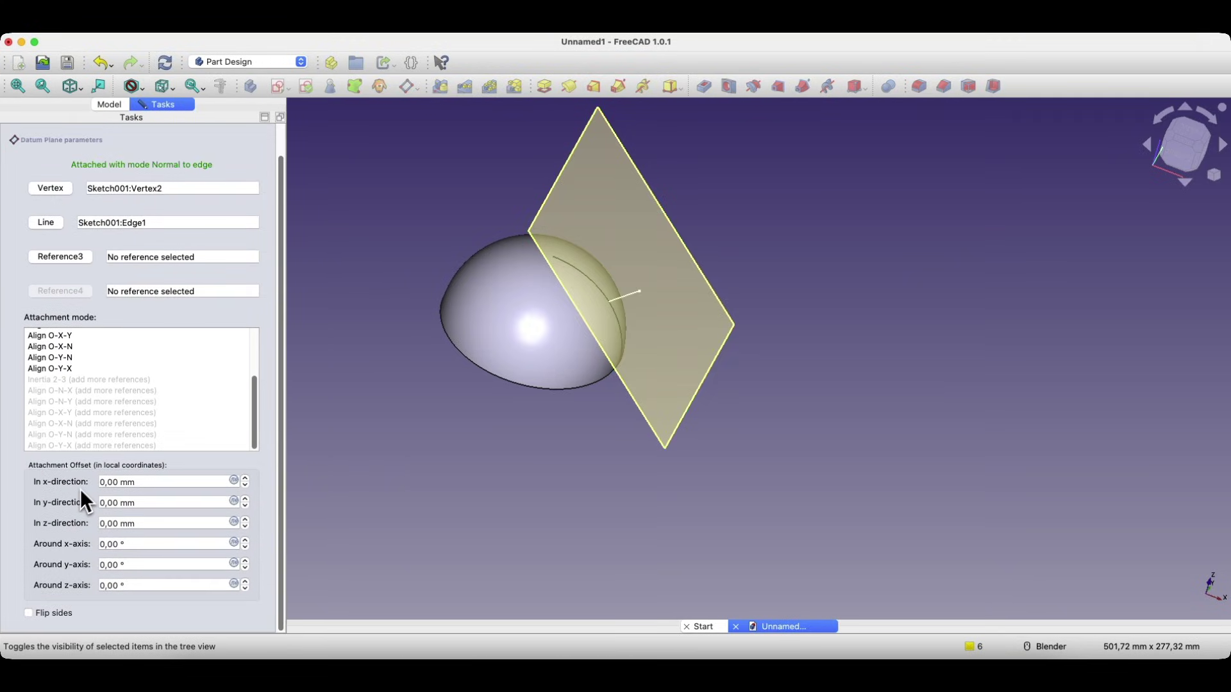
{"action": "left_click", "coordinate": [29, 613]}
{"action": "scroll", "coordinate": [195, 155], "scroll_direction": "up", "scroll_amount": 3}
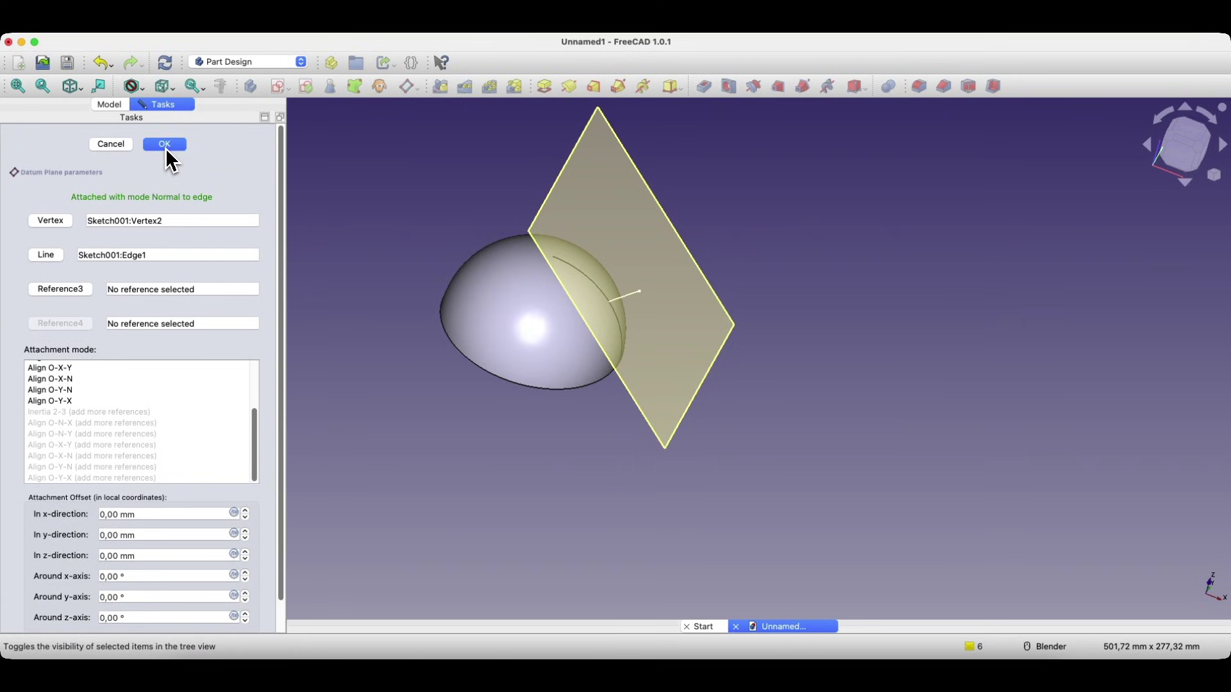
{"action": "left_click", "coordinate": [166, 145]}
- Start a new sketch on the datum plane
{"action": "left_click", "coordinate": [609, 177]}
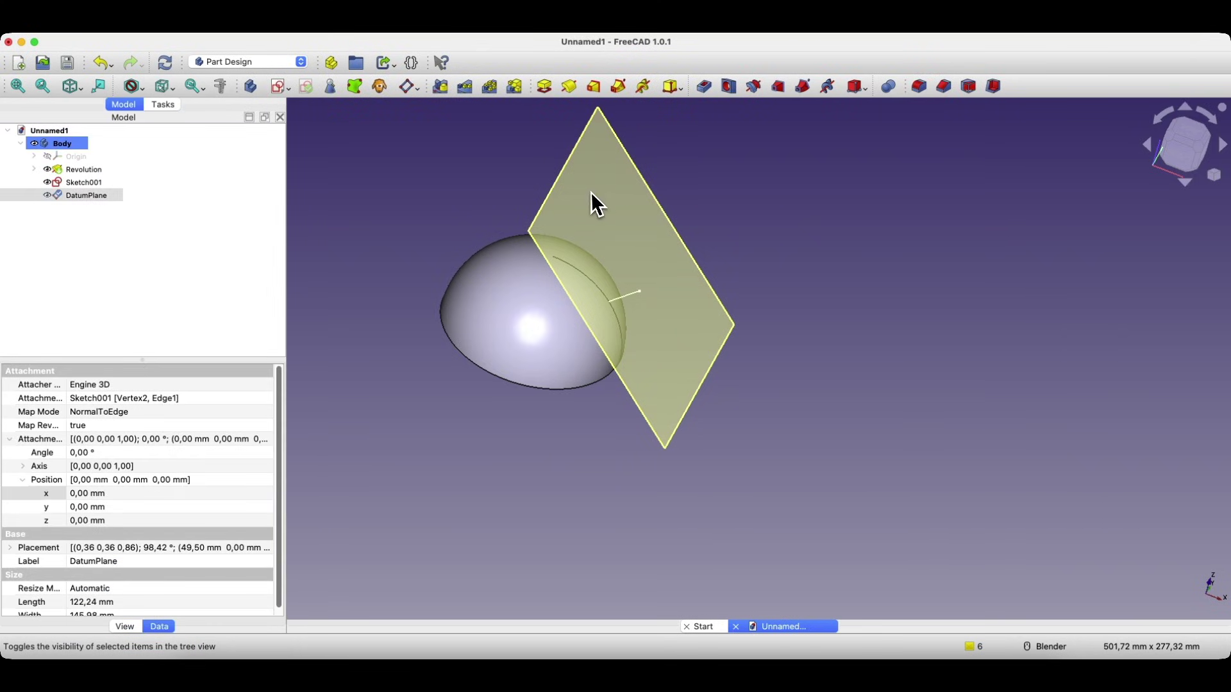
{"action": "left_click", "coordinate": [280, 86]}
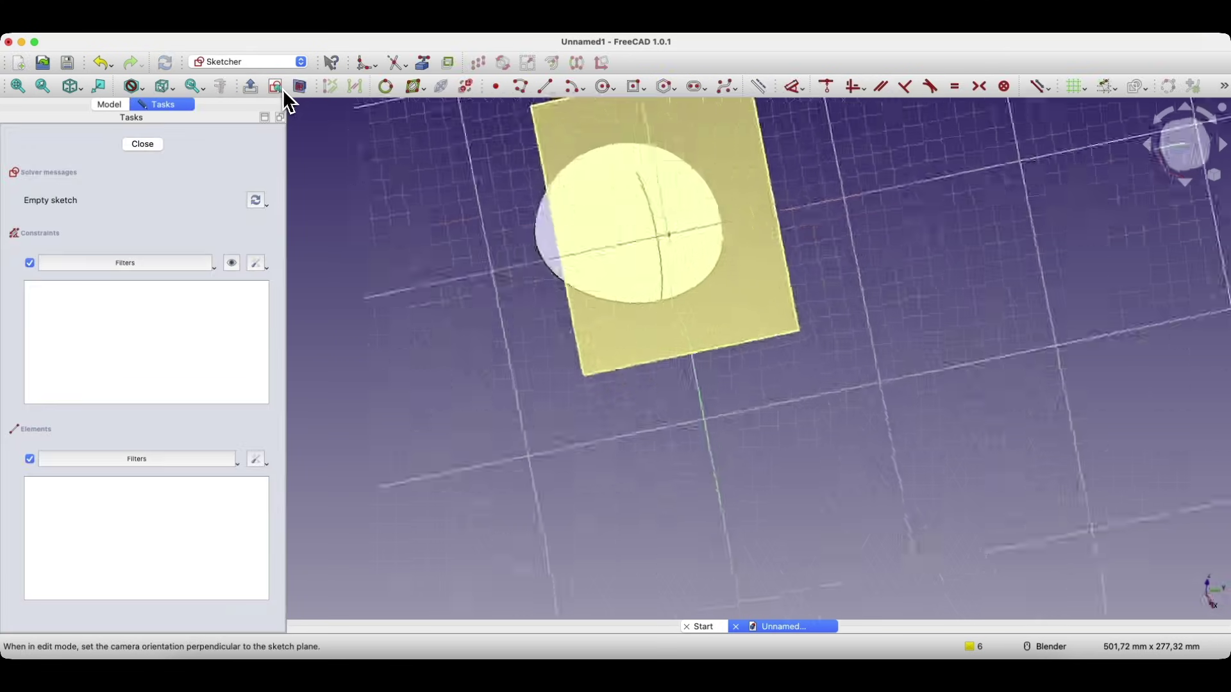
{"action": "scroll", "coordinate": [724, 237], "scroll_direction": "down", "scroll_amount": 2}
{"action": "scroll", "coordinate": [744, 211], "scroll_direction": "up", "scroll_amount": 5}
{"action": "scroll", "coordinate": [744, 166], "scroll_direction": "down", "scroll_amount": 4}
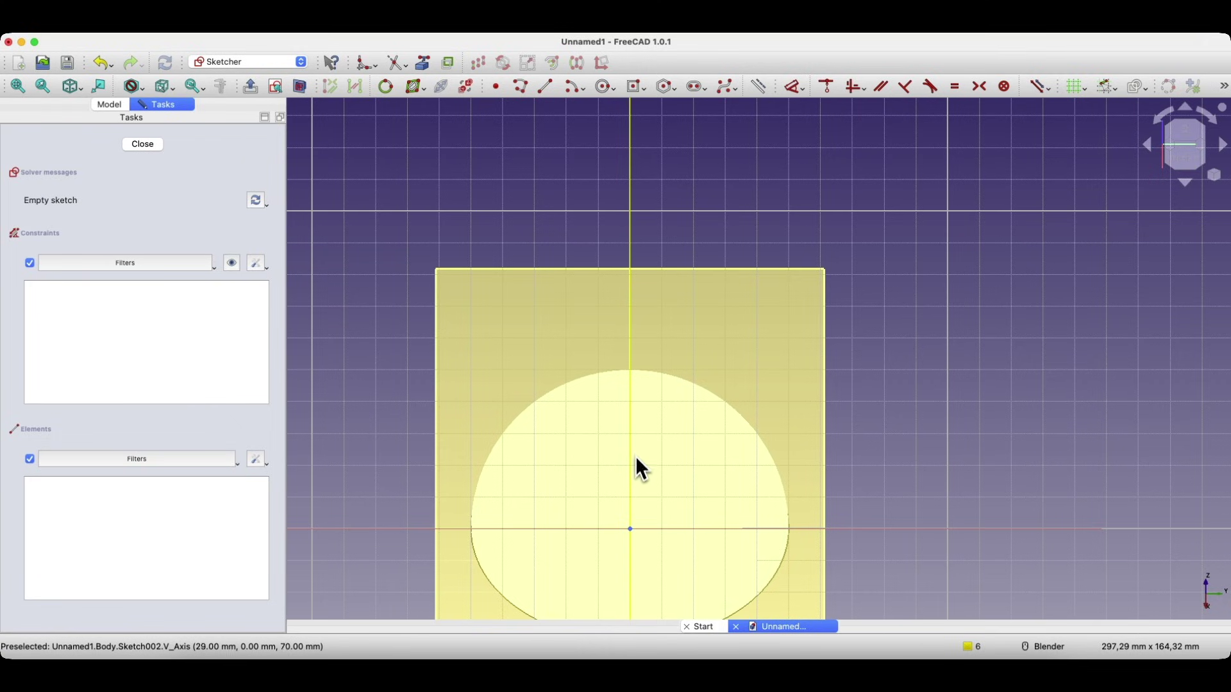
{"action": "scroll", "coordinate": [638, 449], "scroll_direction": "down", "scroll_amount": 1}
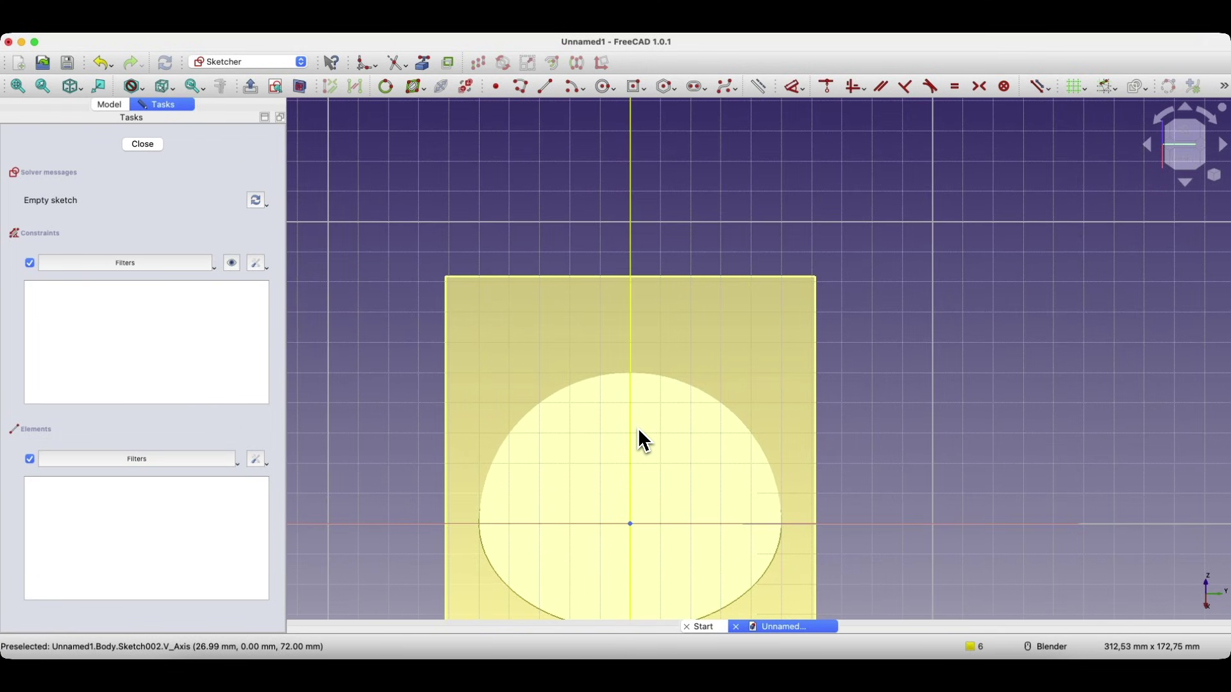
- Draw a 40 mm diameter circle centred on the origin of the datum-plane sketch and close the sketch
{"action": "left_click", "coordinate": [607, 88]}
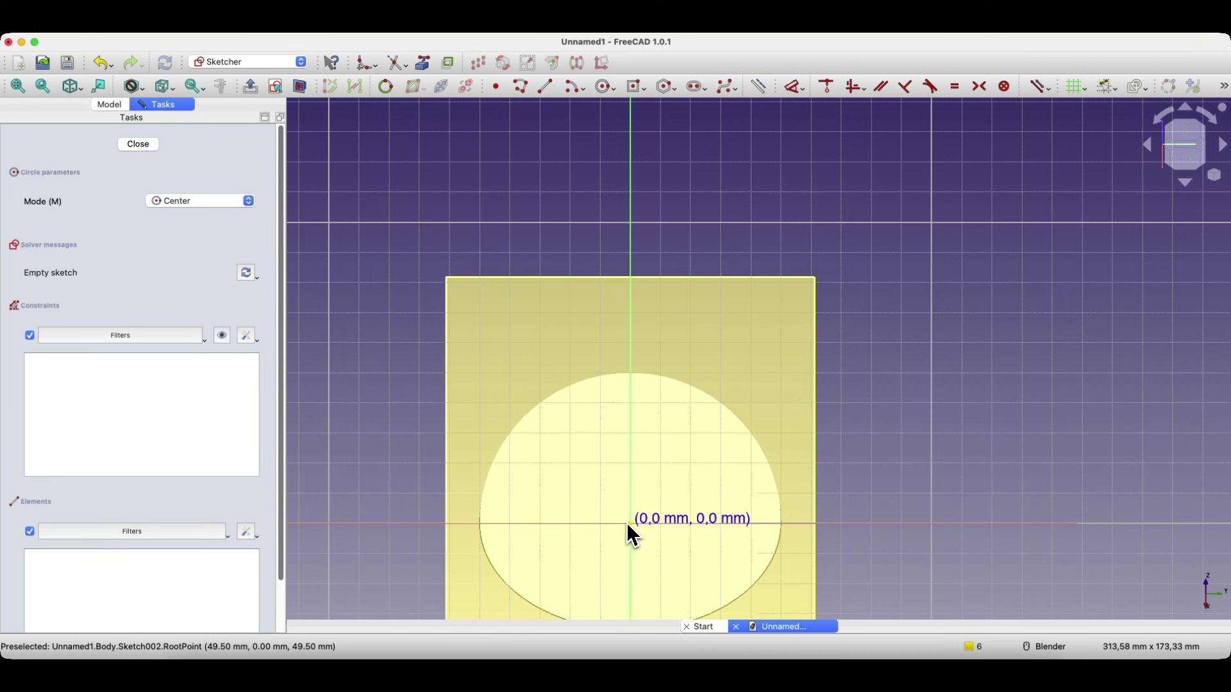
{"action": "scroll", "coordinate": [636, 521], "scroll_direction": "down", "scroll_amount": 2}
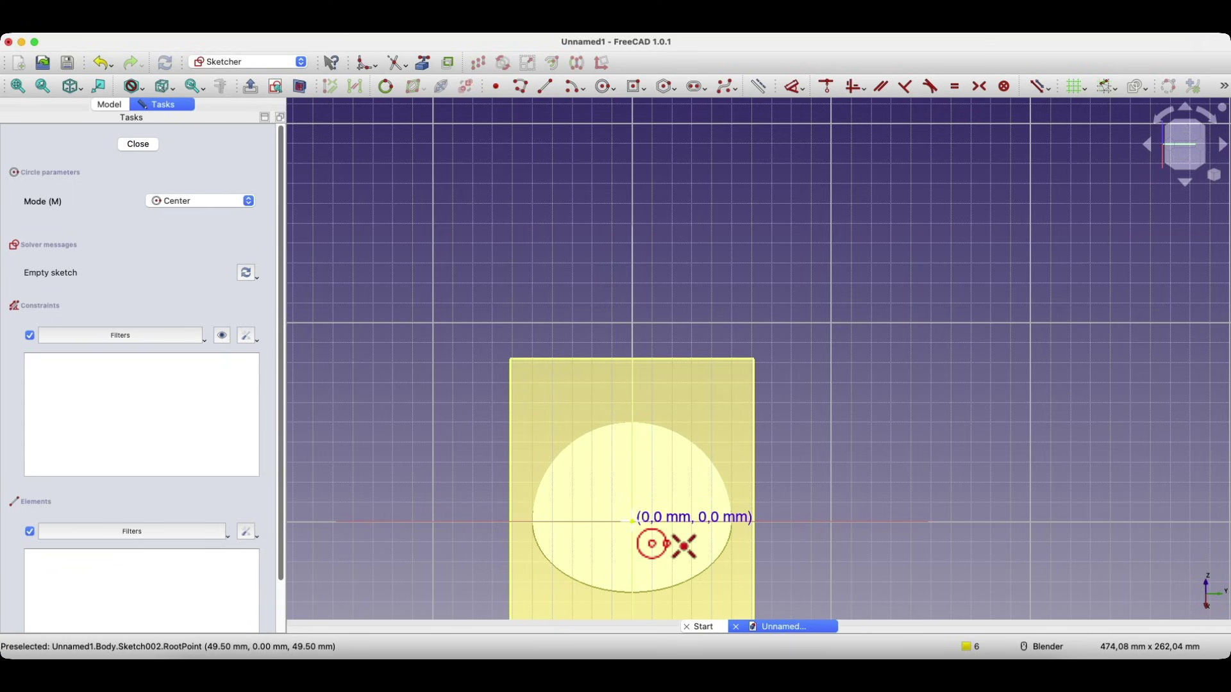
{"action": "left_click", "coordinate": [651, 543]}
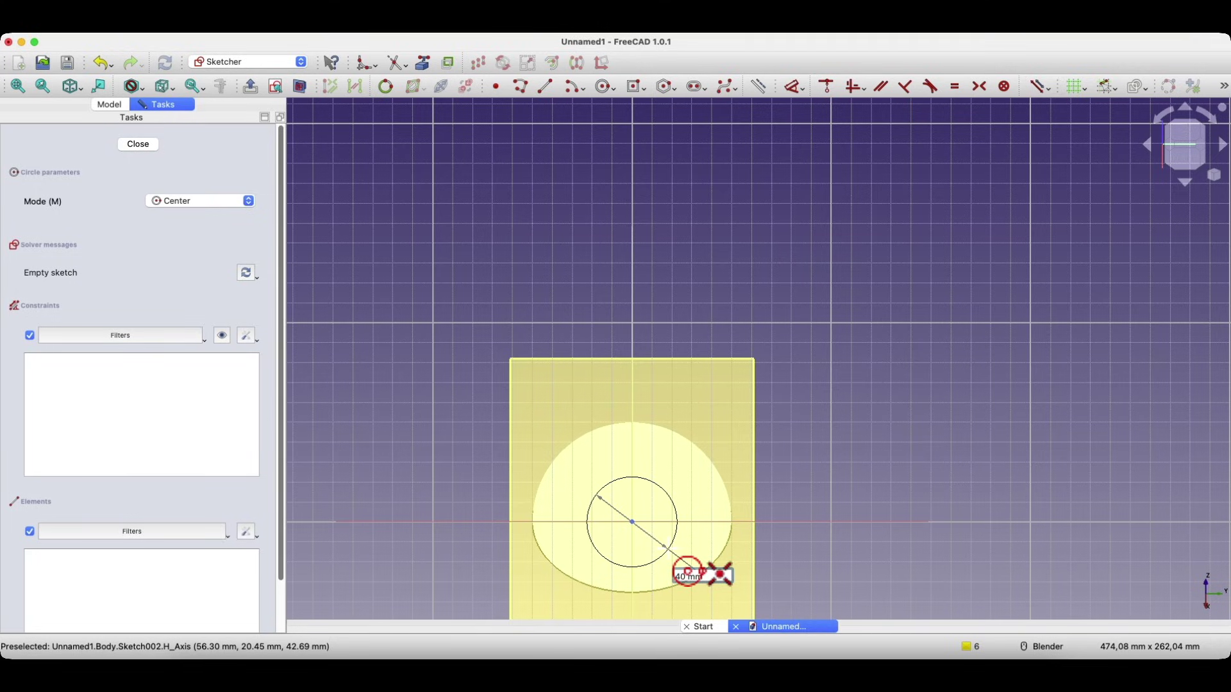
{"action": "key", "text": "Return"}
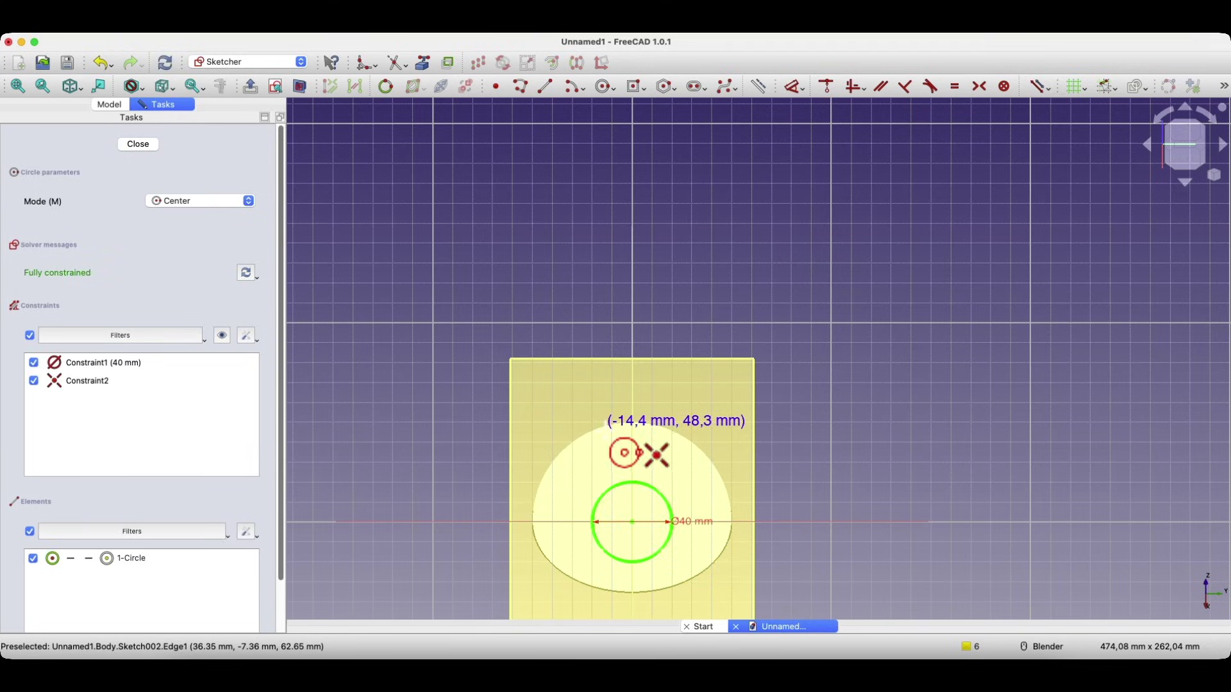
{"action": "left_click", "coordinate": [153, 149]}
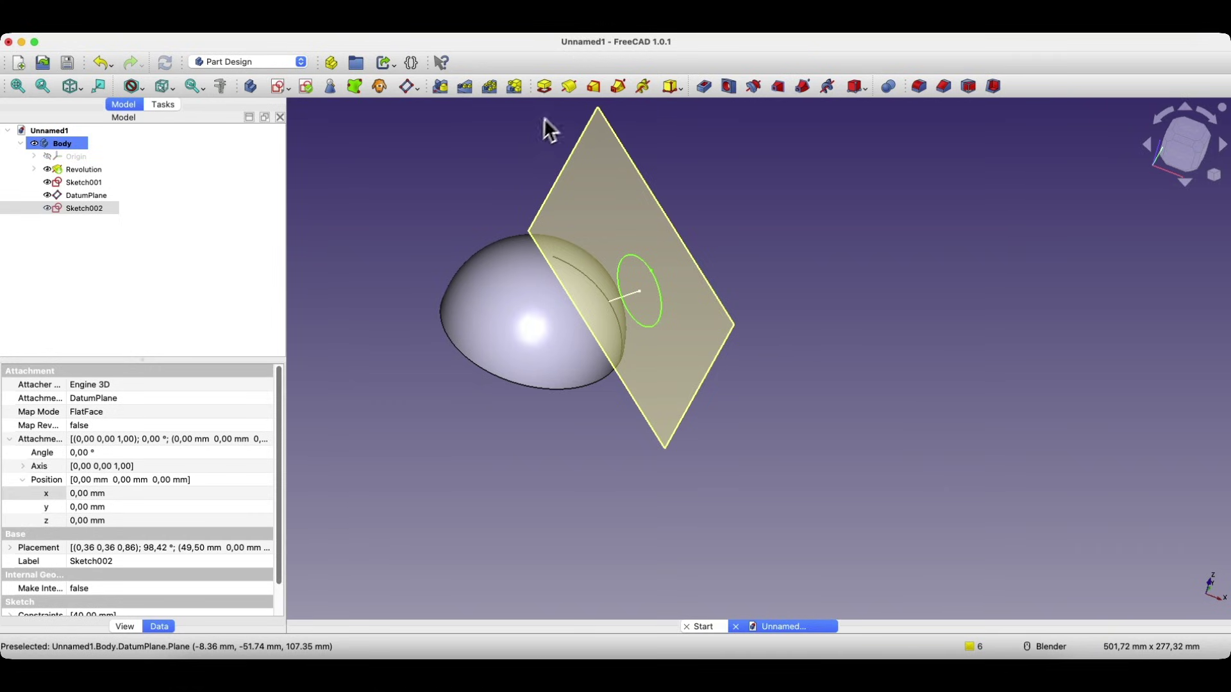
- Start a pad of the 40 mm circle with a length of 57 mm, reversed toward the dome
{"action": "left_click", "coordinate": [548, 87]}
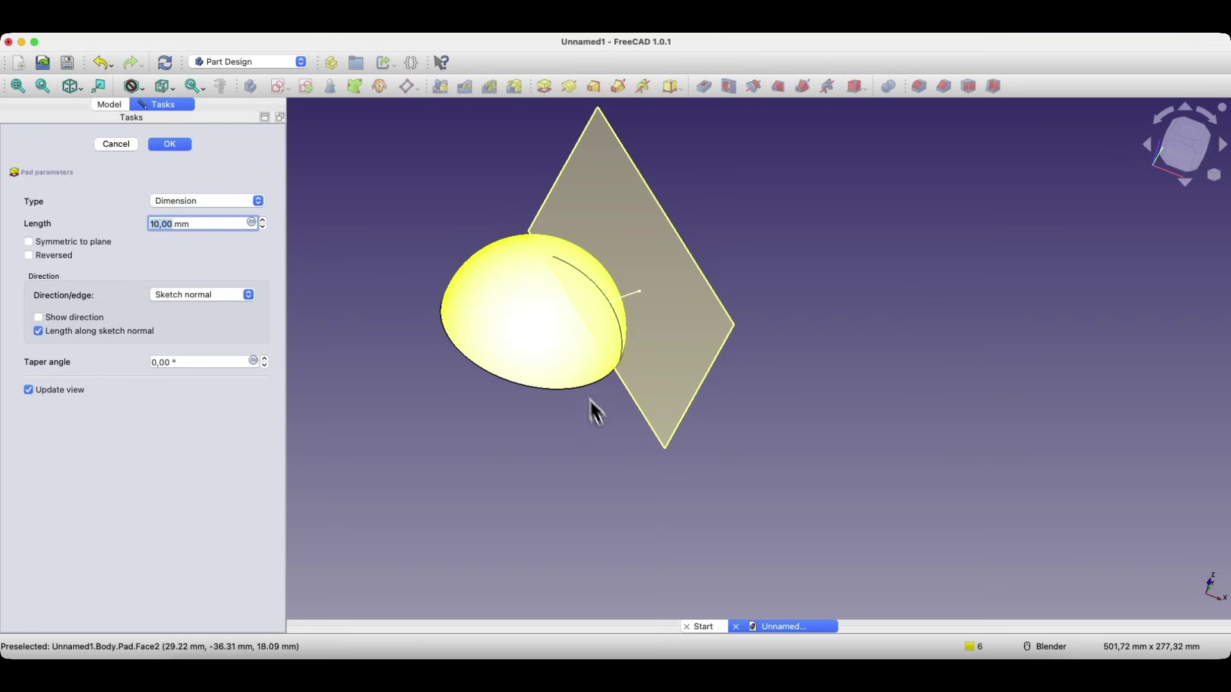
{"action": "scroll", "coordinate": [216, 224], "scroll_direction": "up", "scroll_amount": 13}
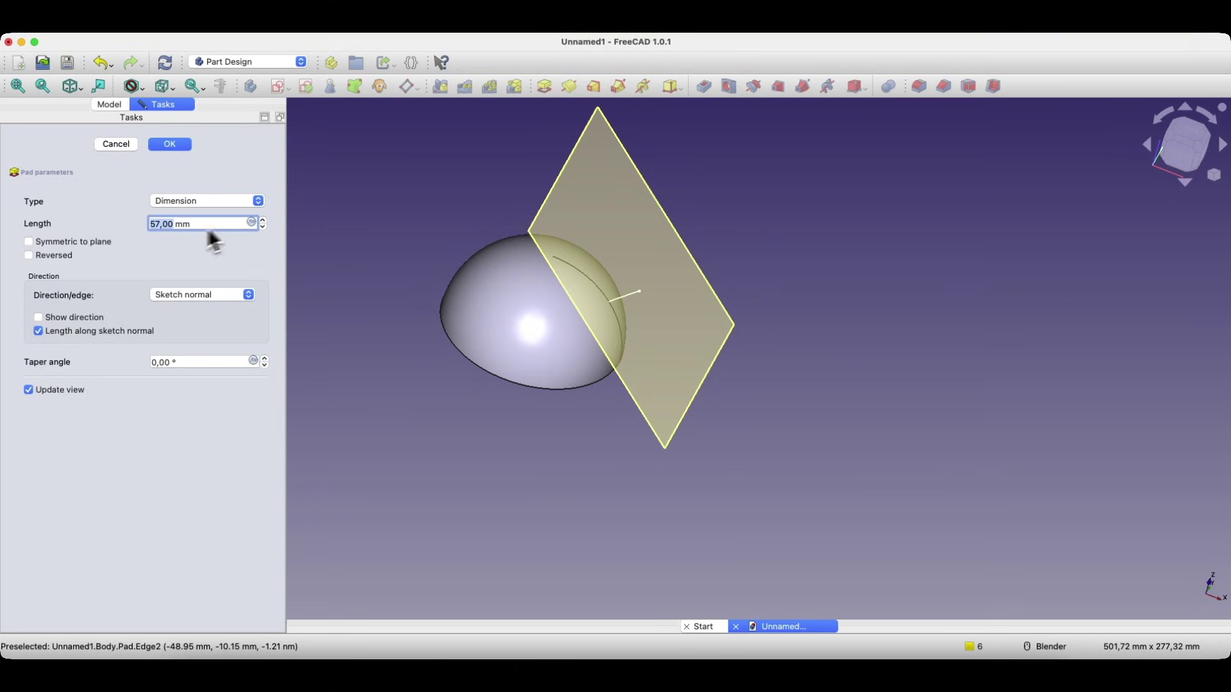
{"action": "left_click", "coordinate": [31, 256]}
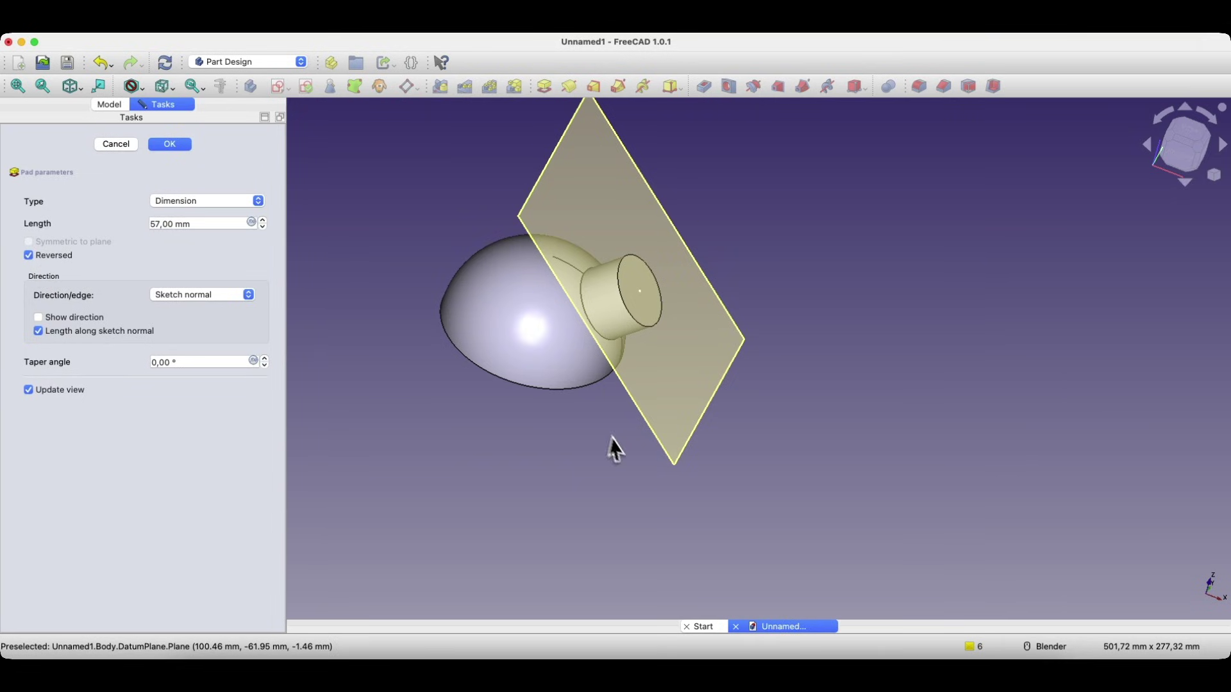
{"action": "middle_click_drag", "start_coordinate": [612, 445], "coordinate": [845, 346]}
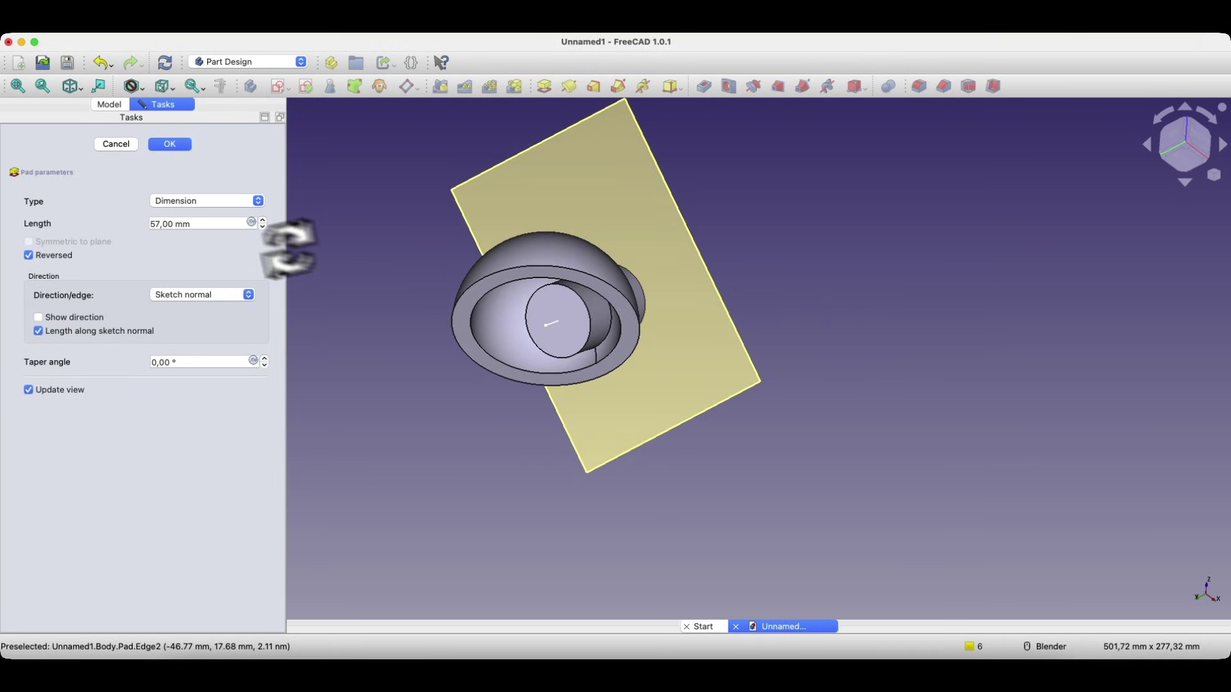
- Try a pad length of 34 mm and inspect the cylinder from inside and outside the dome
{"action": "scroll", "coordinate": [193, 226], "scroll_direction": "down", "scroll_amount": 9}
{"action": "scroll", "coordinate": [193, 225], "scroll_direction": "down", "scroll_amount": 14}
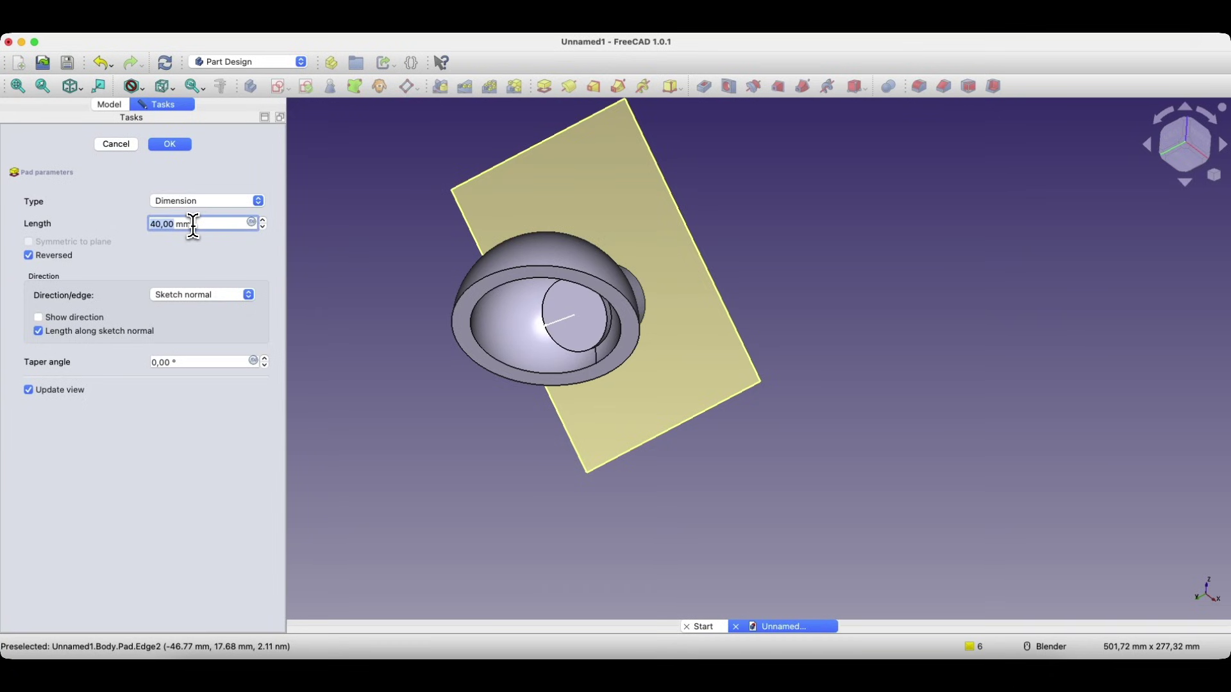
{"action": "middle_click_drag", "start_coordinate": [642, 370], "coordinate": [563, 330]}
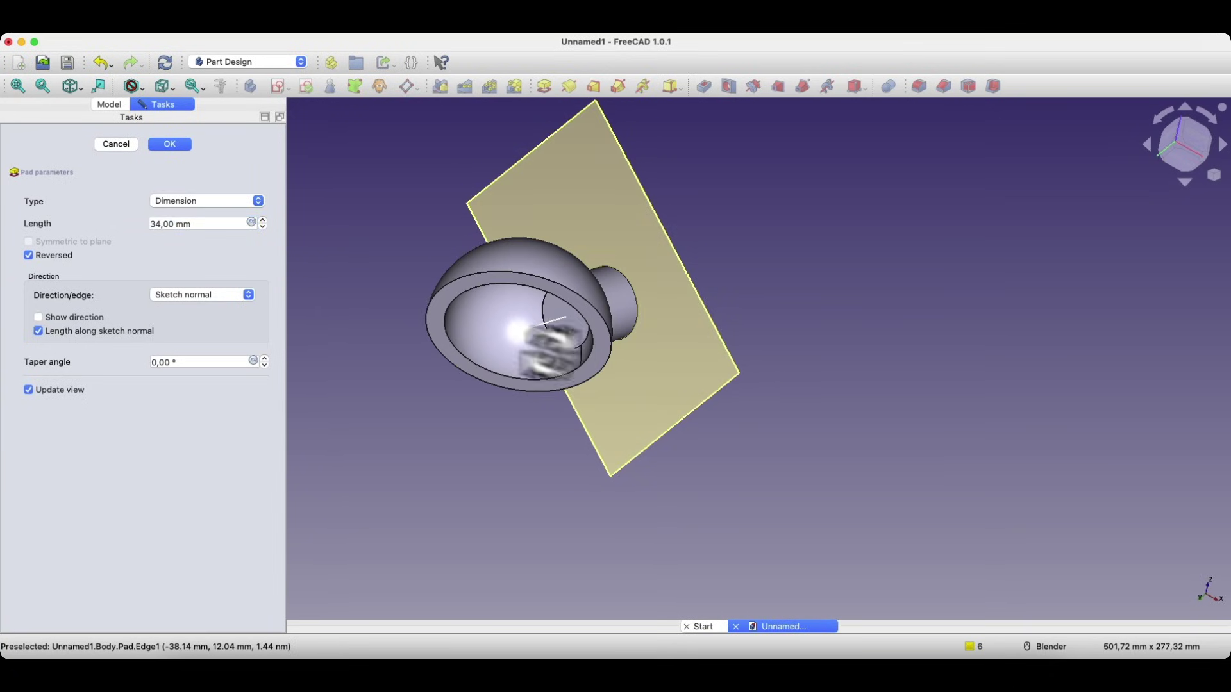
{"action": "middle_click_drag", "start_coordinate": [405, 260], "coordinate": [345, 337]}
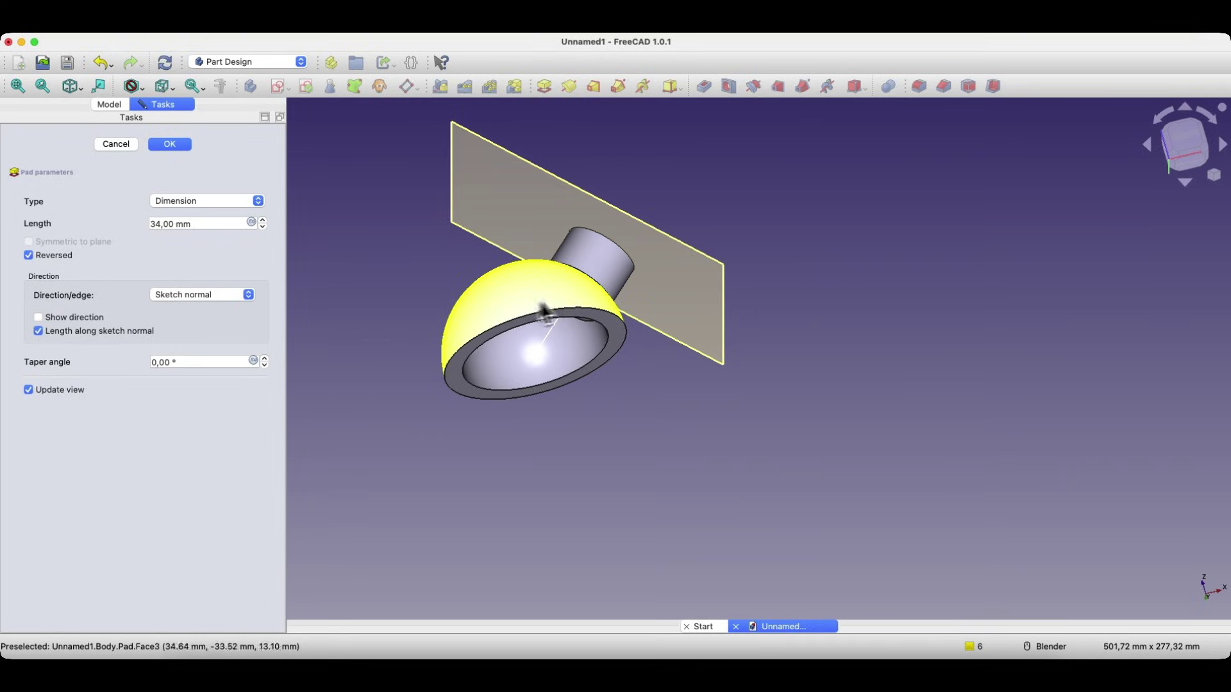
{"action": "mouse_move", "coordinate": [578, 287]}
{"action": "middle_mouse_down"}
{"action": "mouse_move", "coordinate": [574, 346]}
{"action": "mouse_move", "coordinate": [571, 285]}
{"action": "middle_mouse_up"}
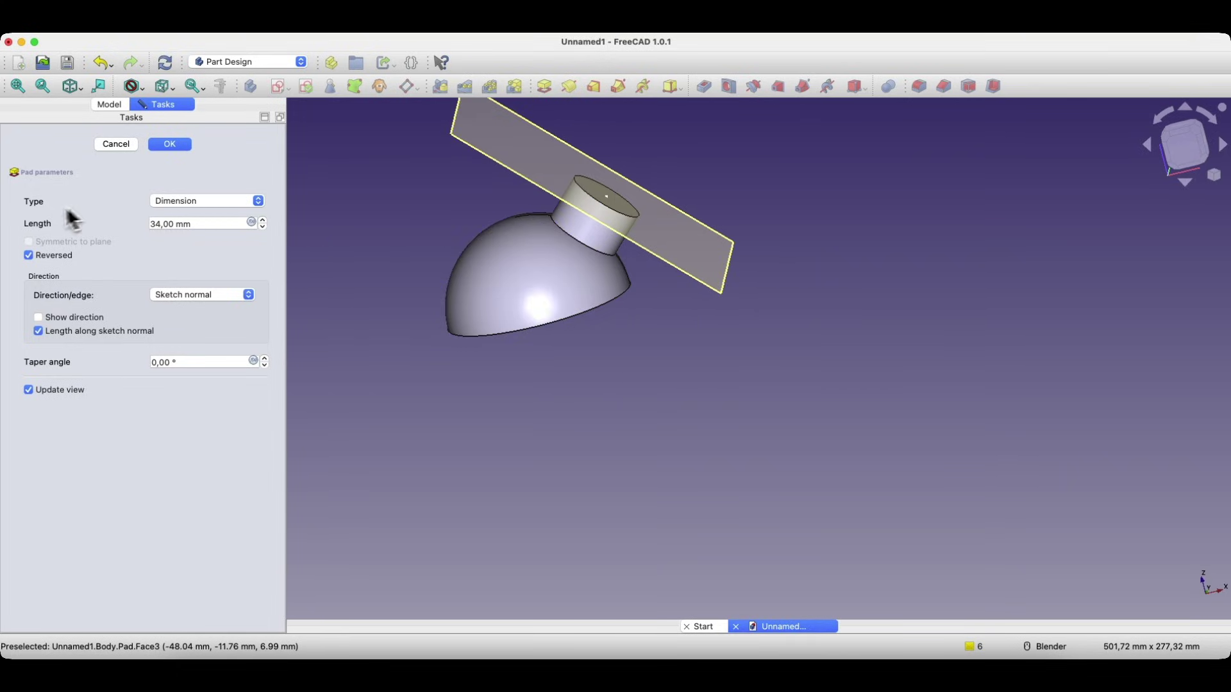
- Set the pad type to To first so the cylinder ends at the dome's surface, and apply the pad
{"action": "left_click", "coordinate": [203, 202]}
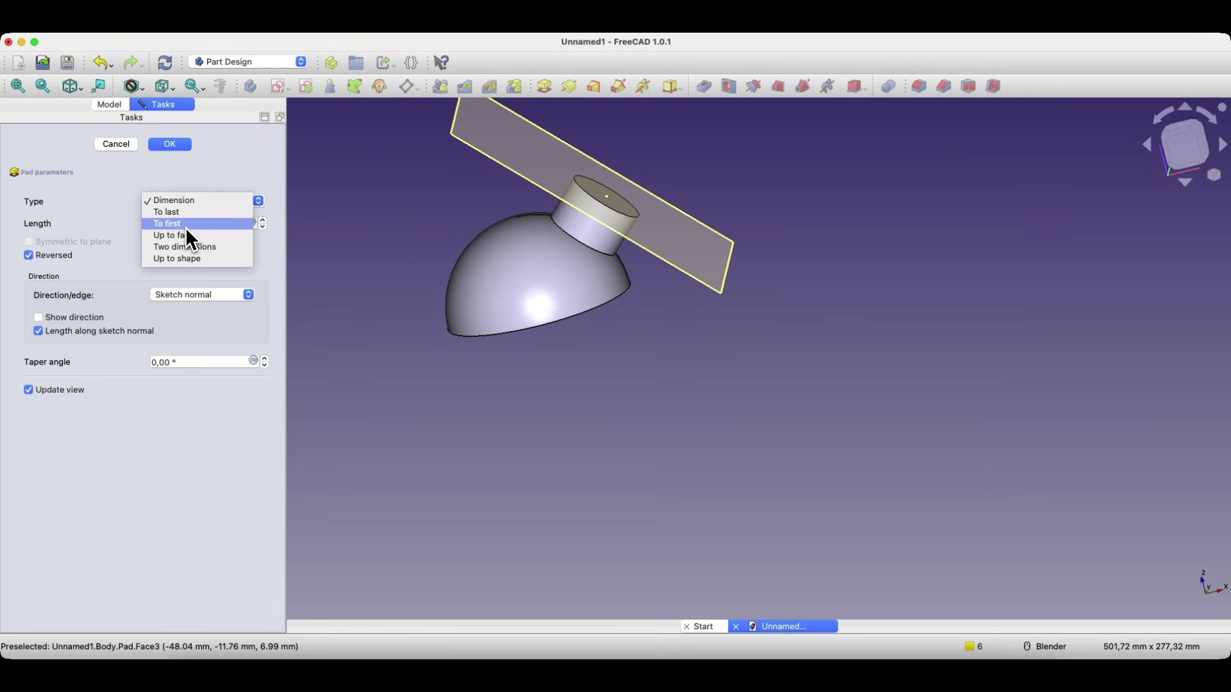
{"action": "left_click", "coordinate": [186, 227]}
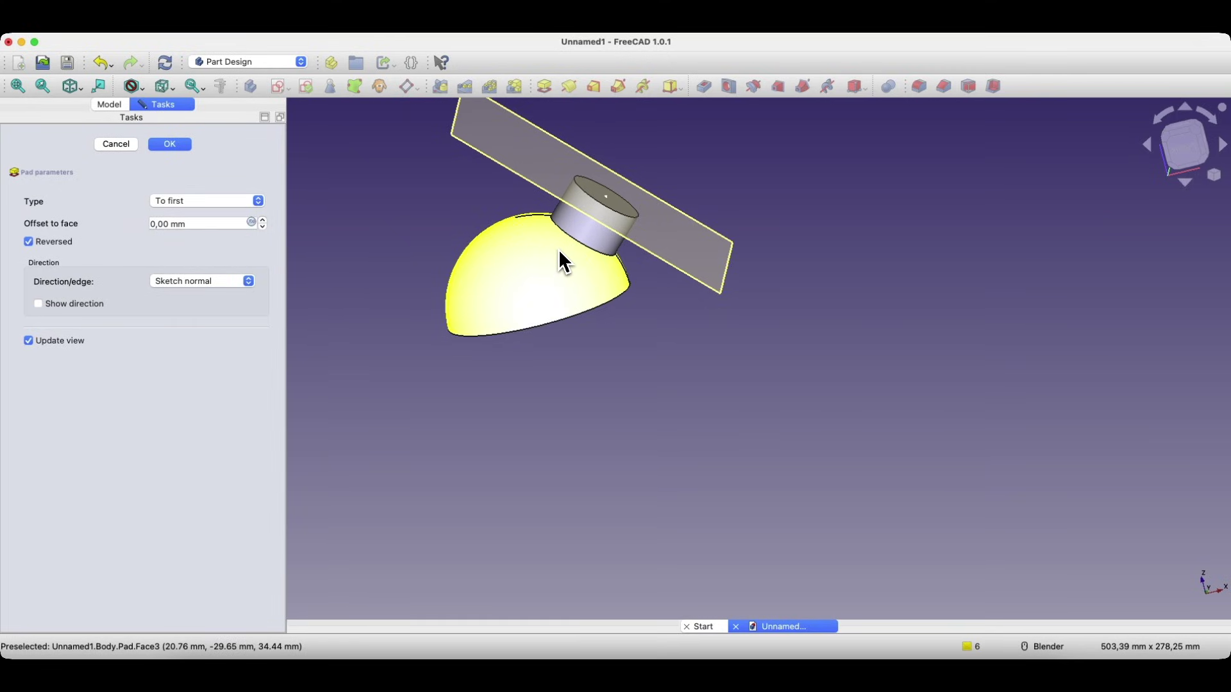
{"action": "scroll", "coordinate": [560, 247], "scroll_direction": "up", "scroll_amount": 5}
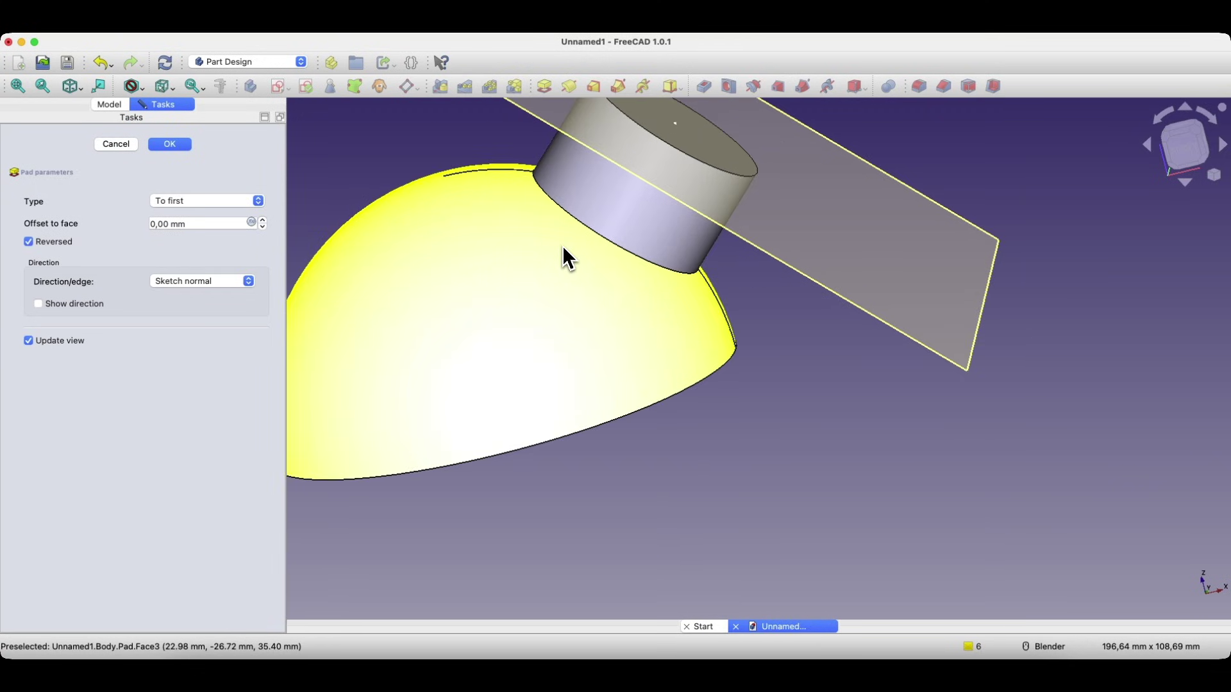
{"action": "middle_click_drag", "start_coordinate": [640, 448], "coordinate": [605, 303]}
{"action": "scroll", "coordinate": [734, 316], "scroll_direction": "down", "scroll_amount": 4}
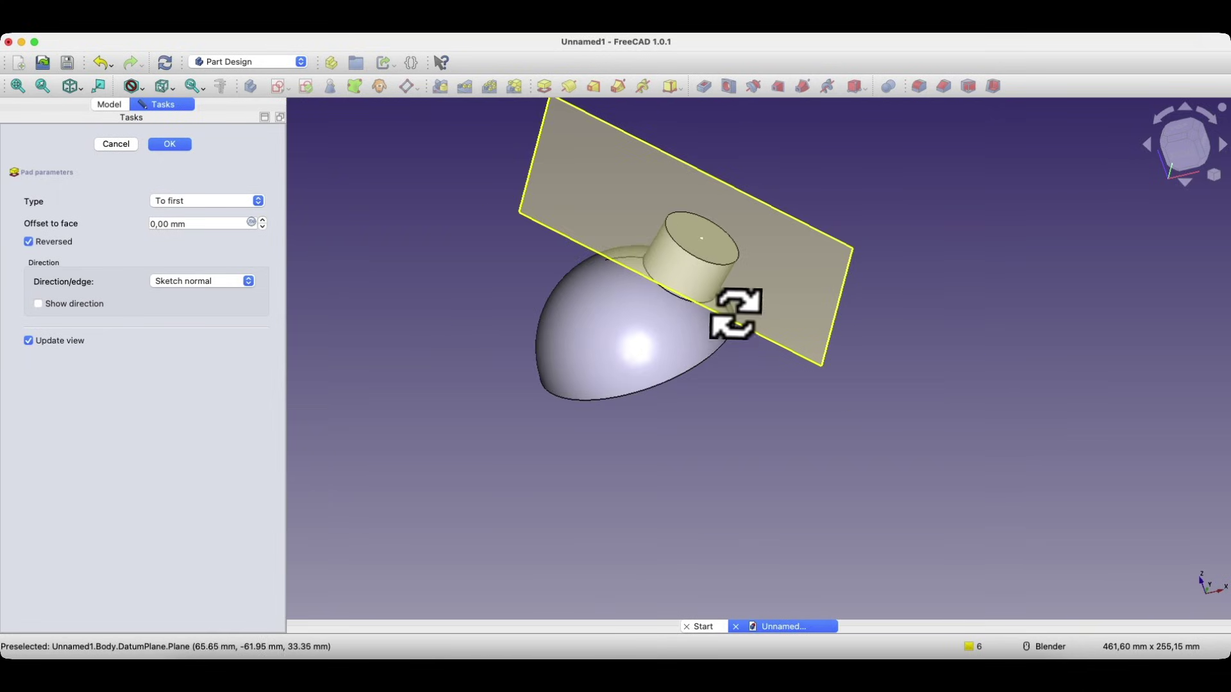
{"action": "left_click", "coordinate": [171, 146]}
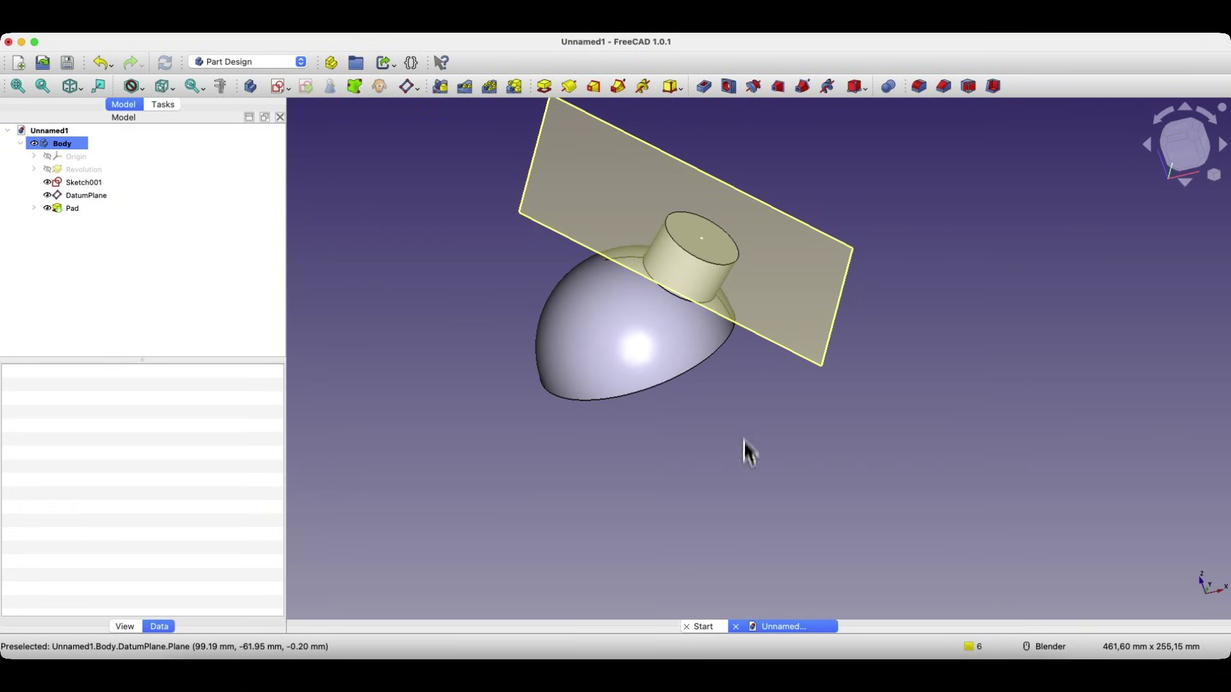
- Hide the datum plane and the sketch containing the 45° line
{"action": "middle_click_drag", "start_coordinate": [750, 451], "coordinate": [625, 491]}
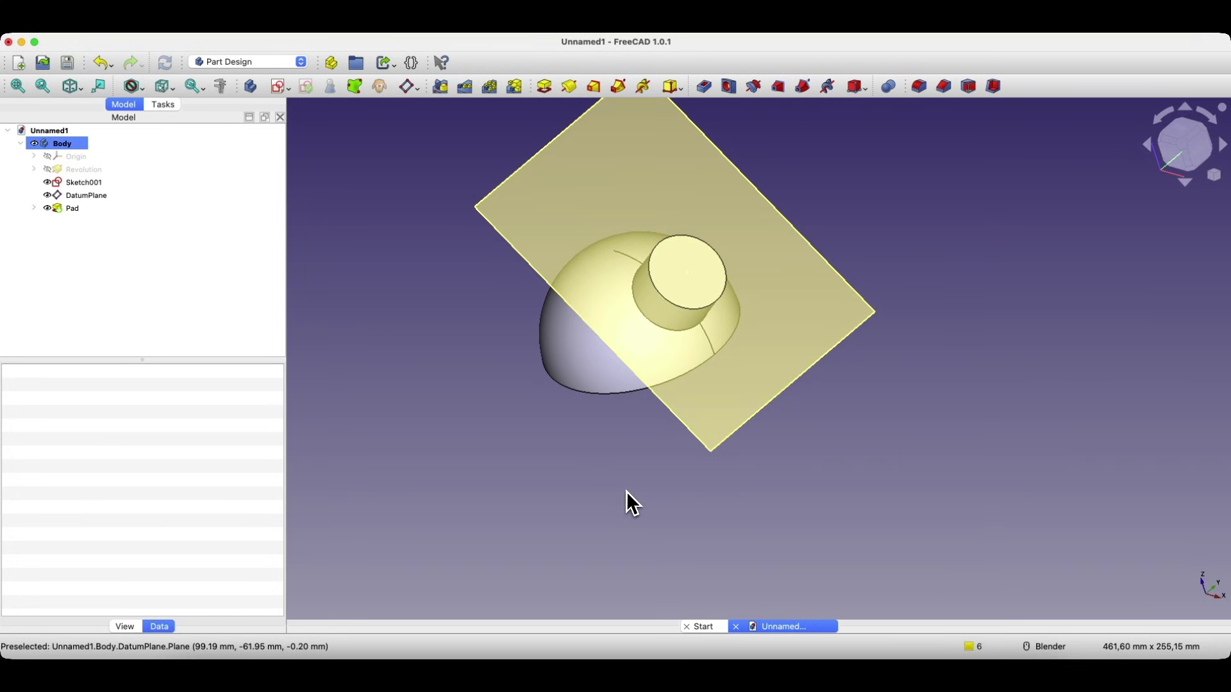
{"action": "left_click", "coordinate": [76, 196]}
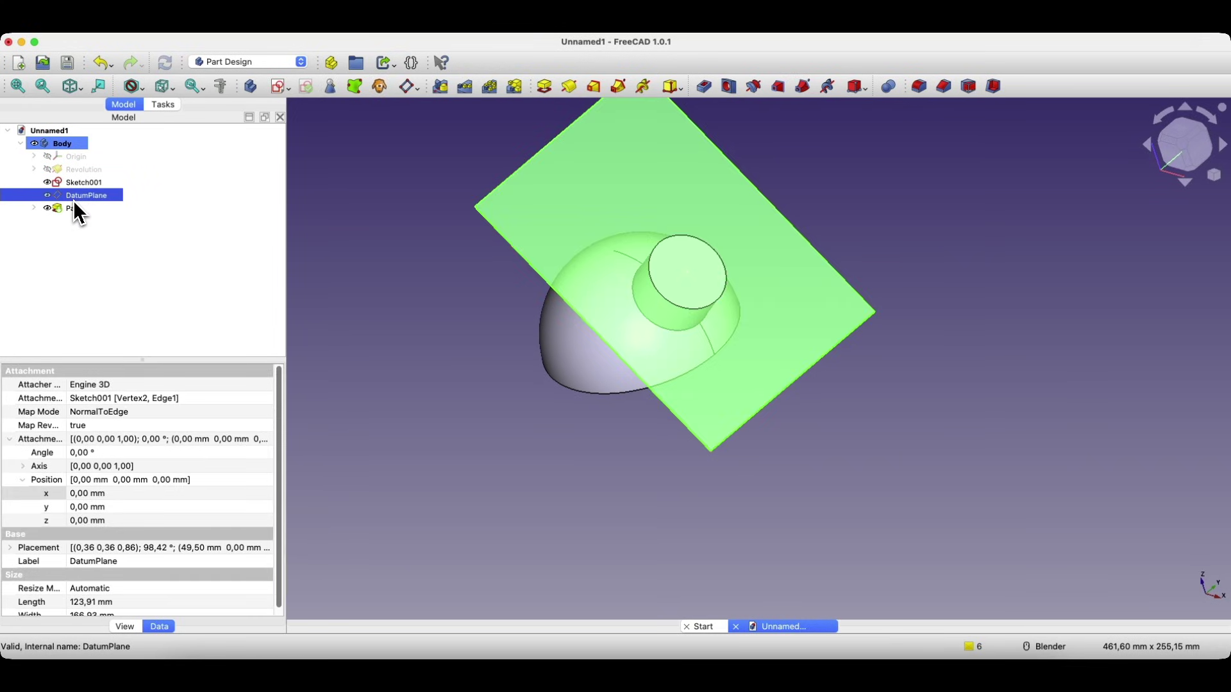
{"action": "key", "text": "space"}
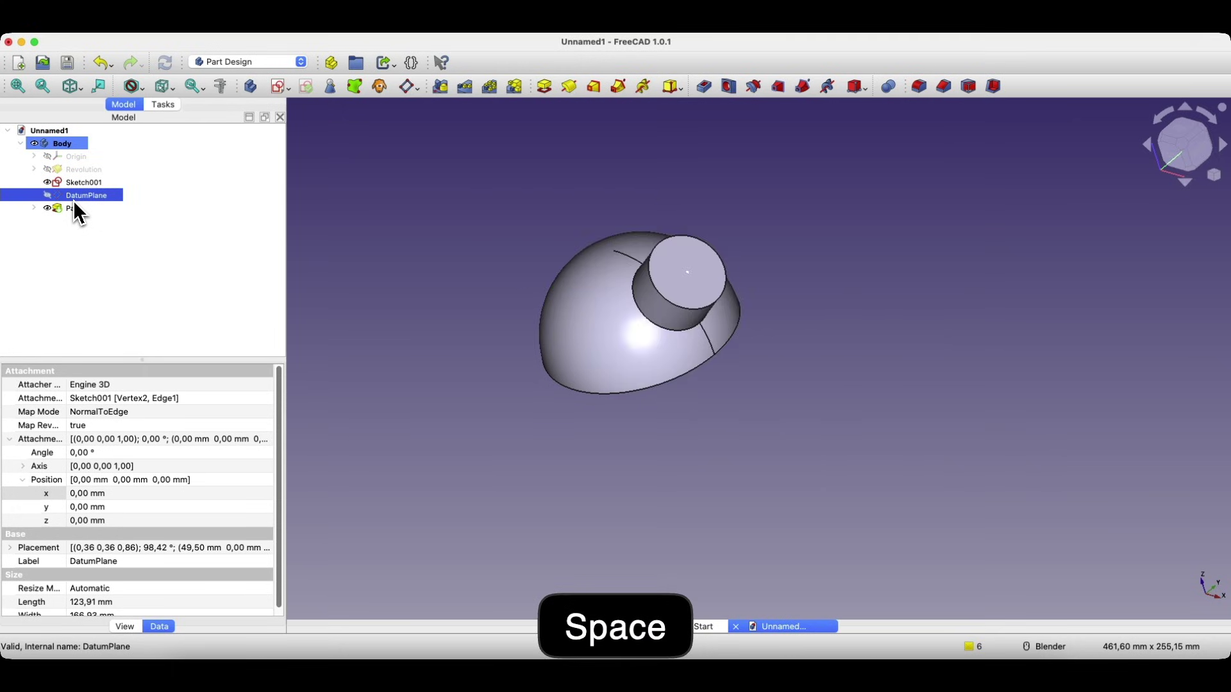
{"action": "left_click", "coordinate": [79, 182]}
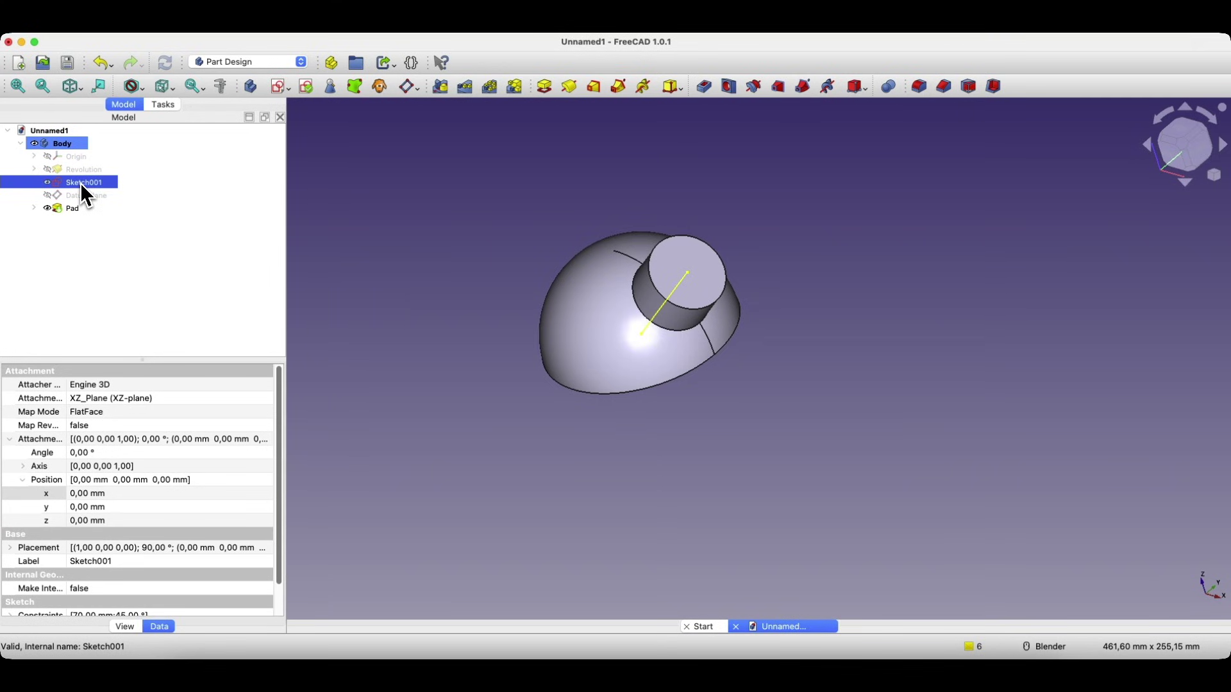
{"action": "key", "text": "space"}
- Sketch a 20 mm diameter circle centred on the origin on the cylinder's outer end face and close the sketch
{"action": "left_click", "coordinate": [691, 276]}
{"action": "left_click", "coordinate": [705, 277]}
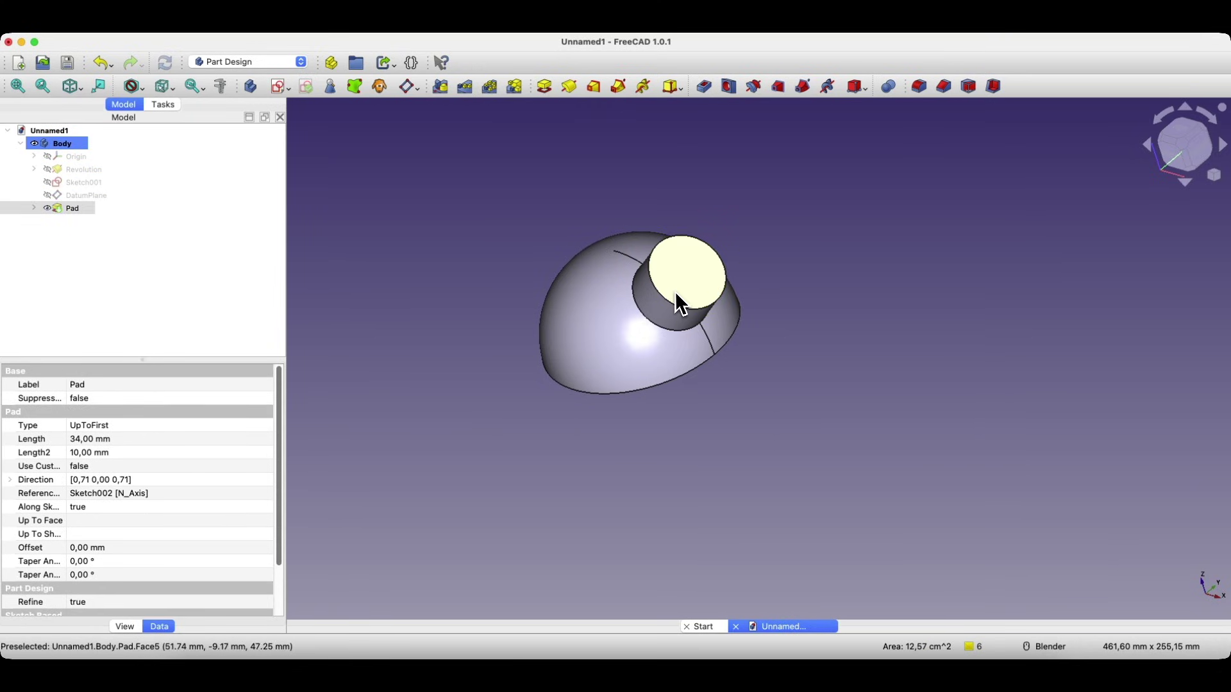
{"action": "left_click", "coordinate": [690, 273]}
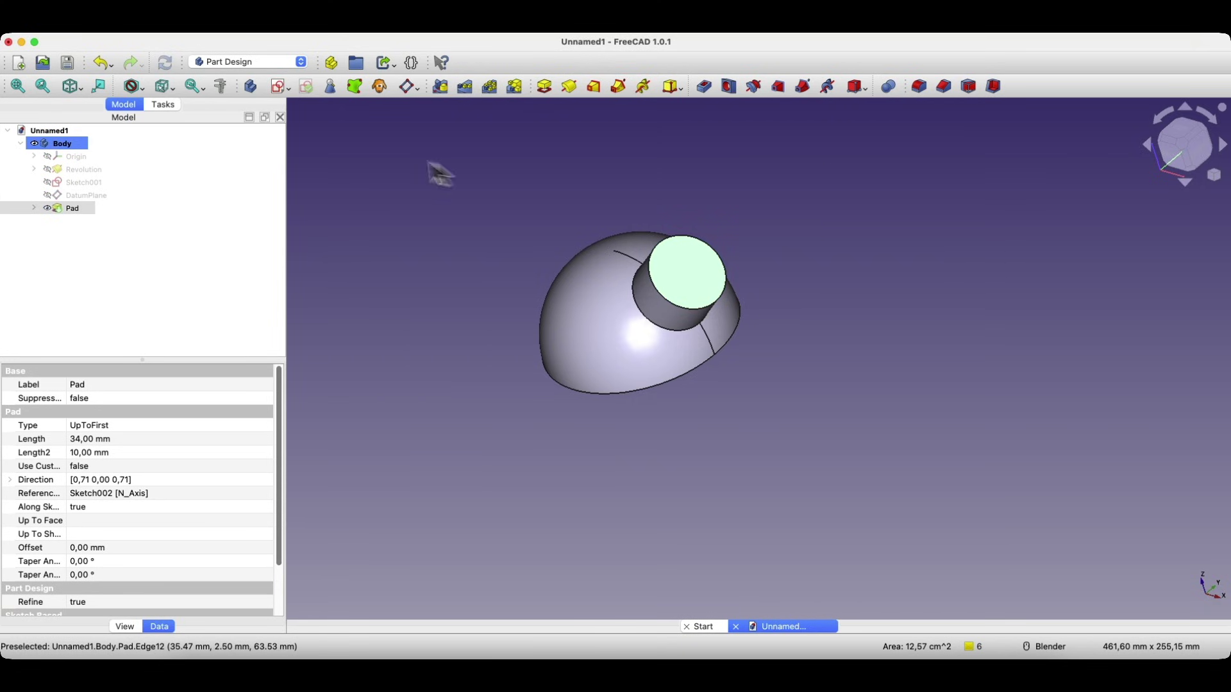
{"action": "left_click", "coordinate": [280, 86]}
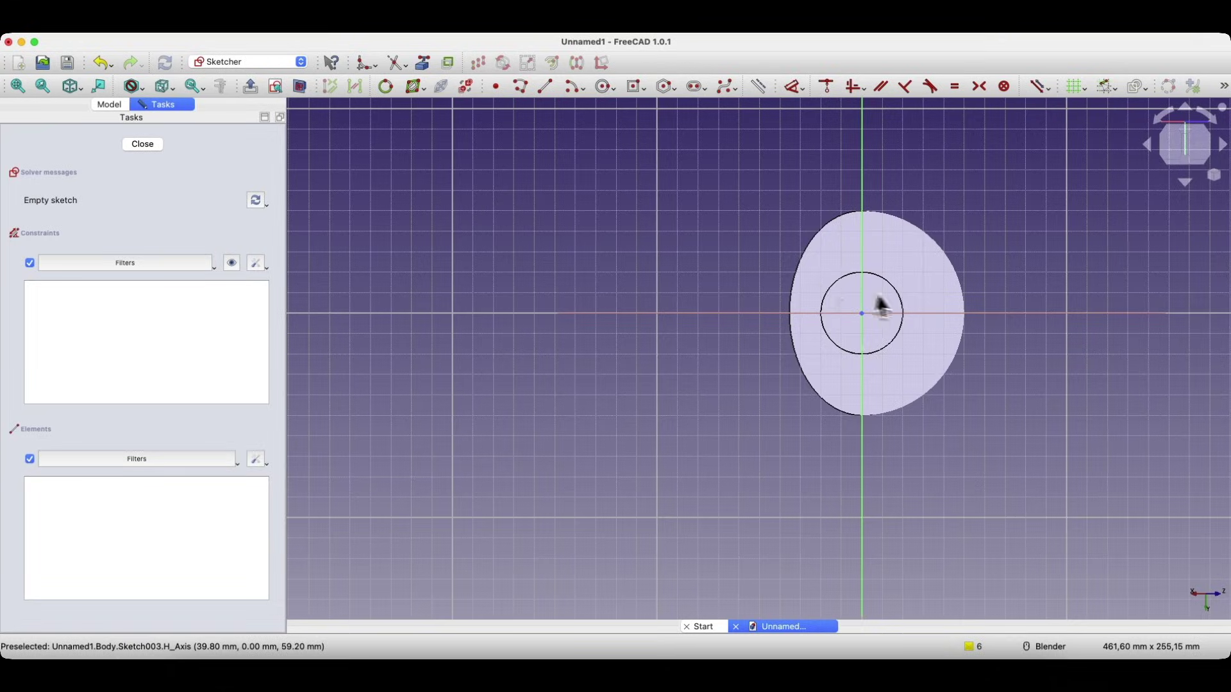
{"action": "scroll", "coordinate": [913, 295], "scroll_direction": "down", "scroll_amount": 5}
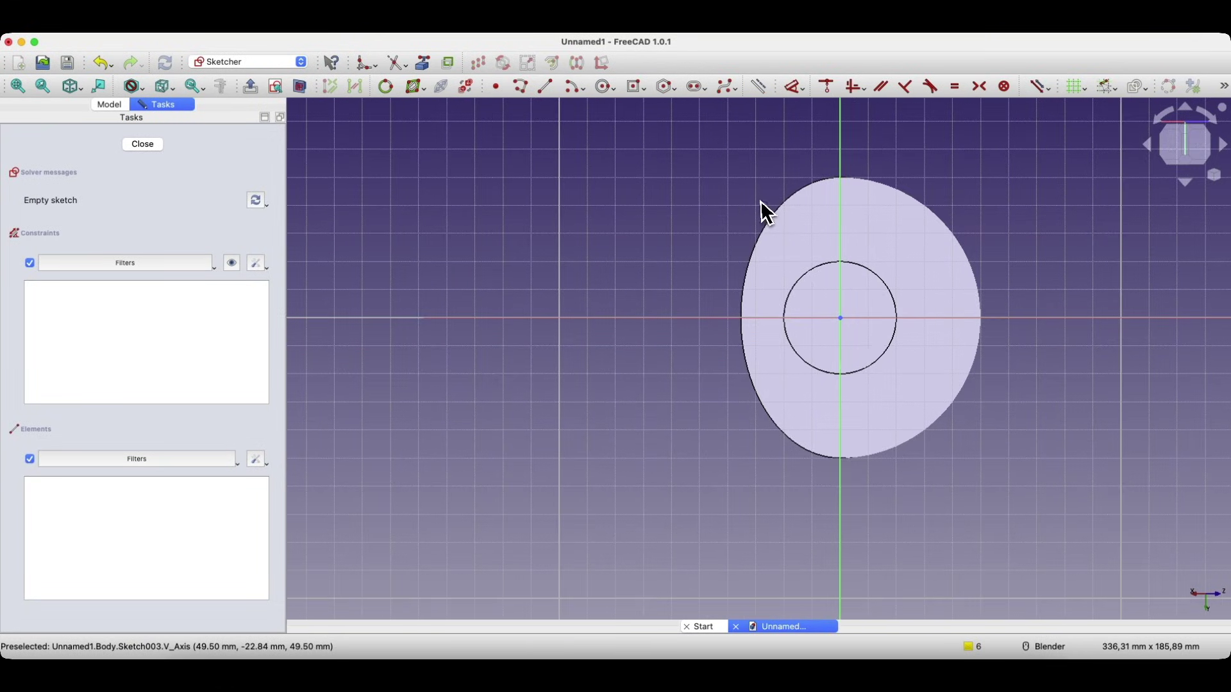
{"action": "left_click", "coordinate": [605, 87]}
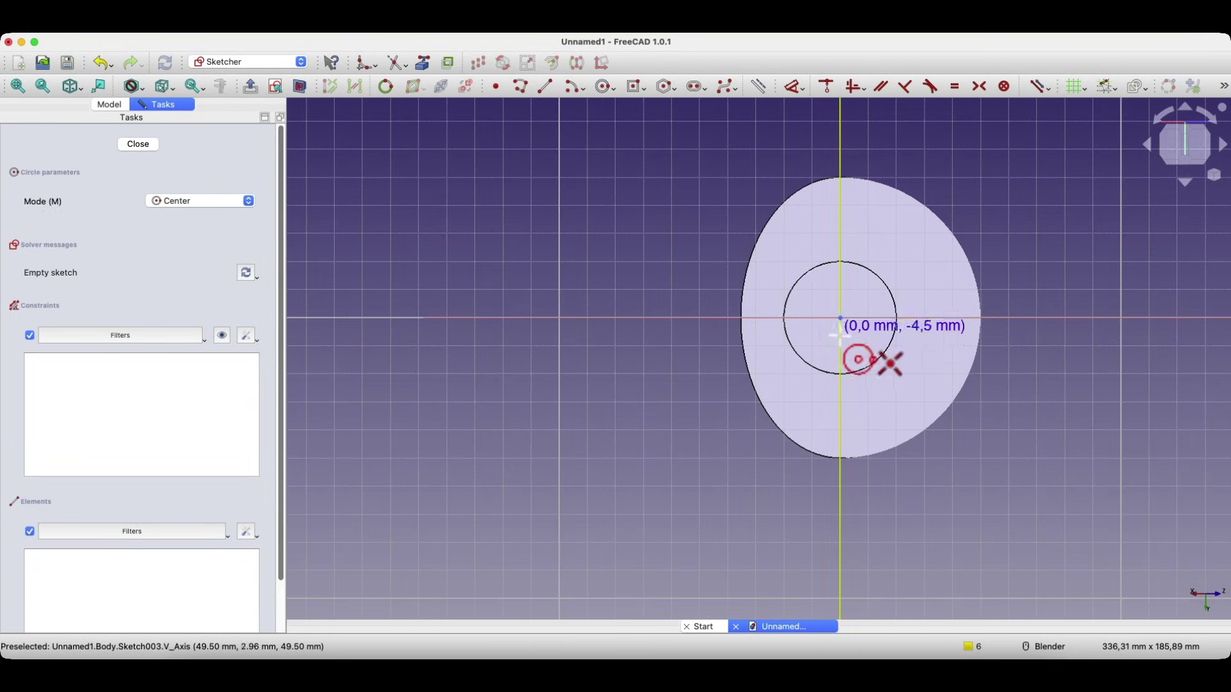
{"action": "left_click", "coordinate": [841, 318]}
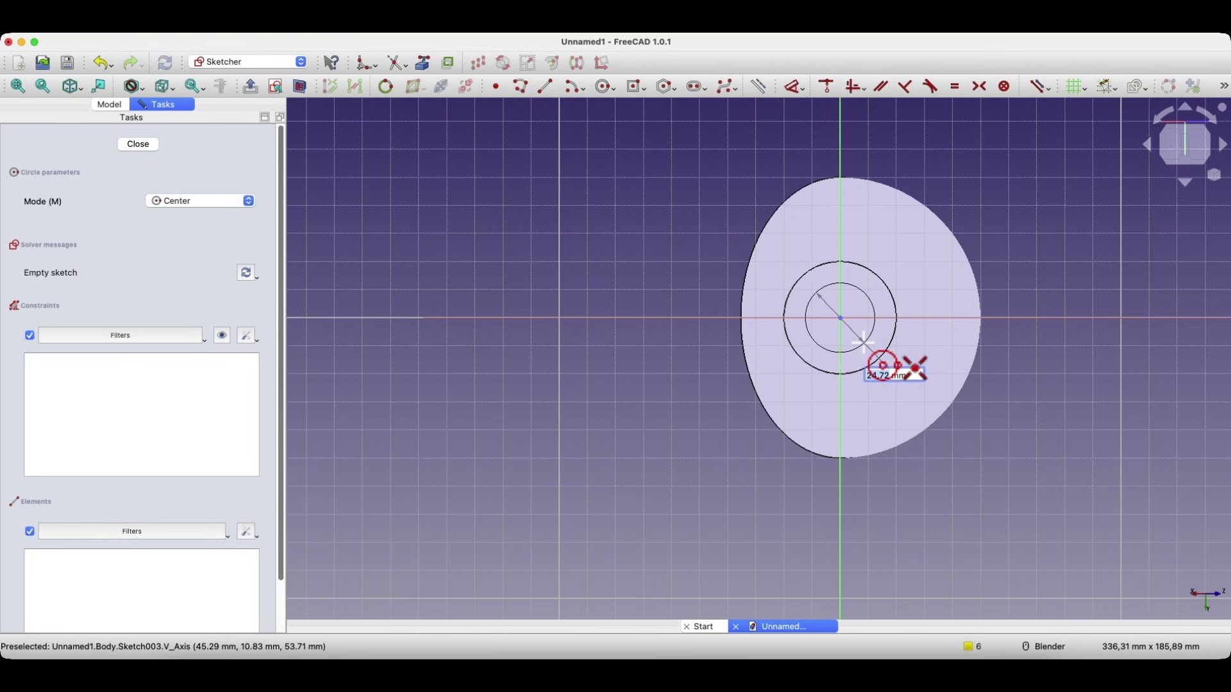
{"action": "key", "text": "Return"}
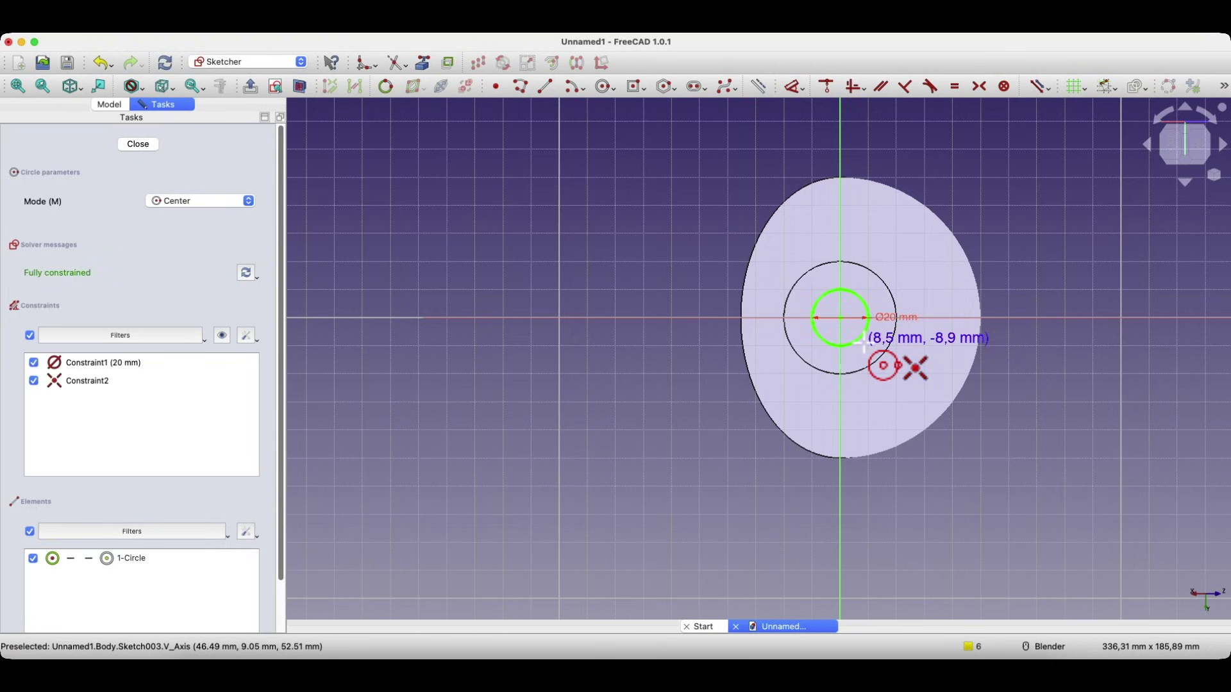
{"action": "left_click", "coordinate": [138, 143]}
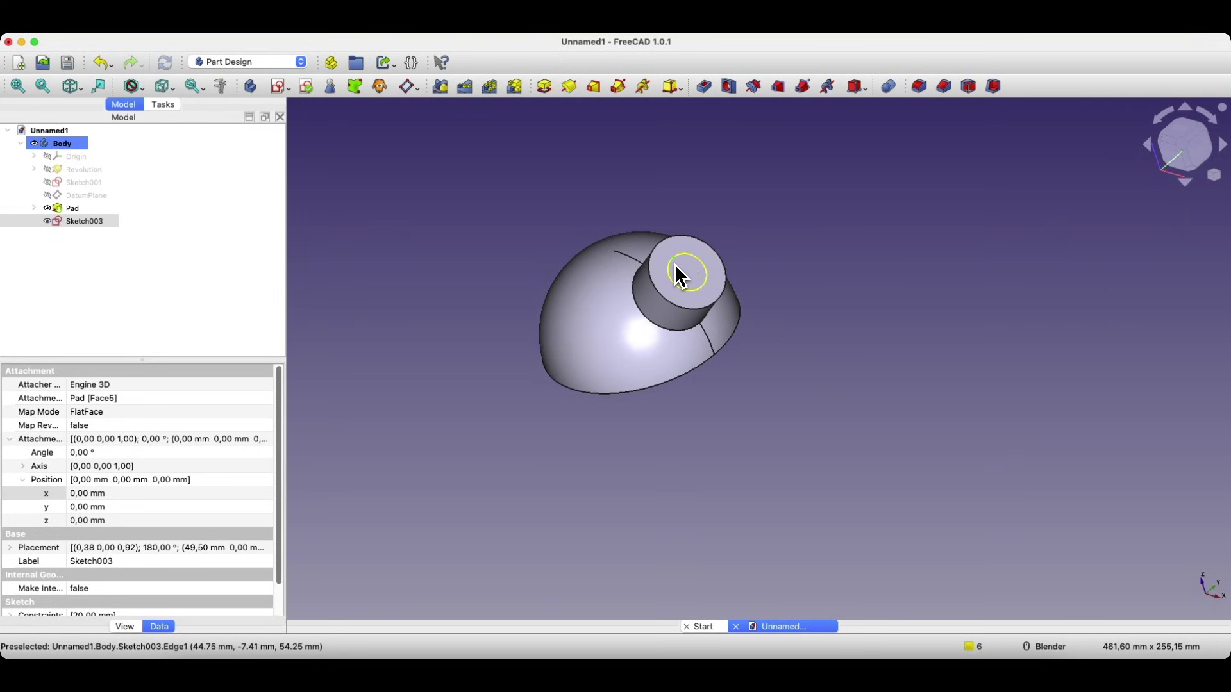
- Pocket the 20 mm circle with type To first to bore the cylinder into the dome's hollow interior
{"action": "left_click", "coordinate": [705, 87]}
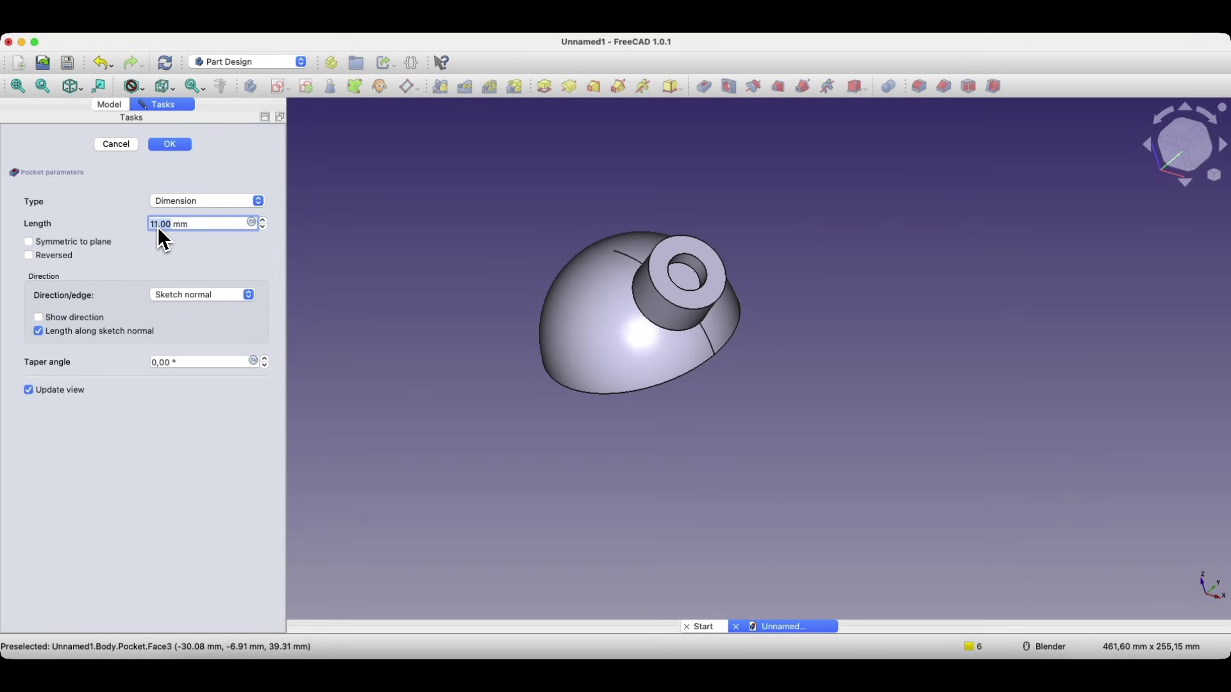
{"action": "middle_click_drag", "start_coordinate": [615, 282], "coordinate": [648, 270]}
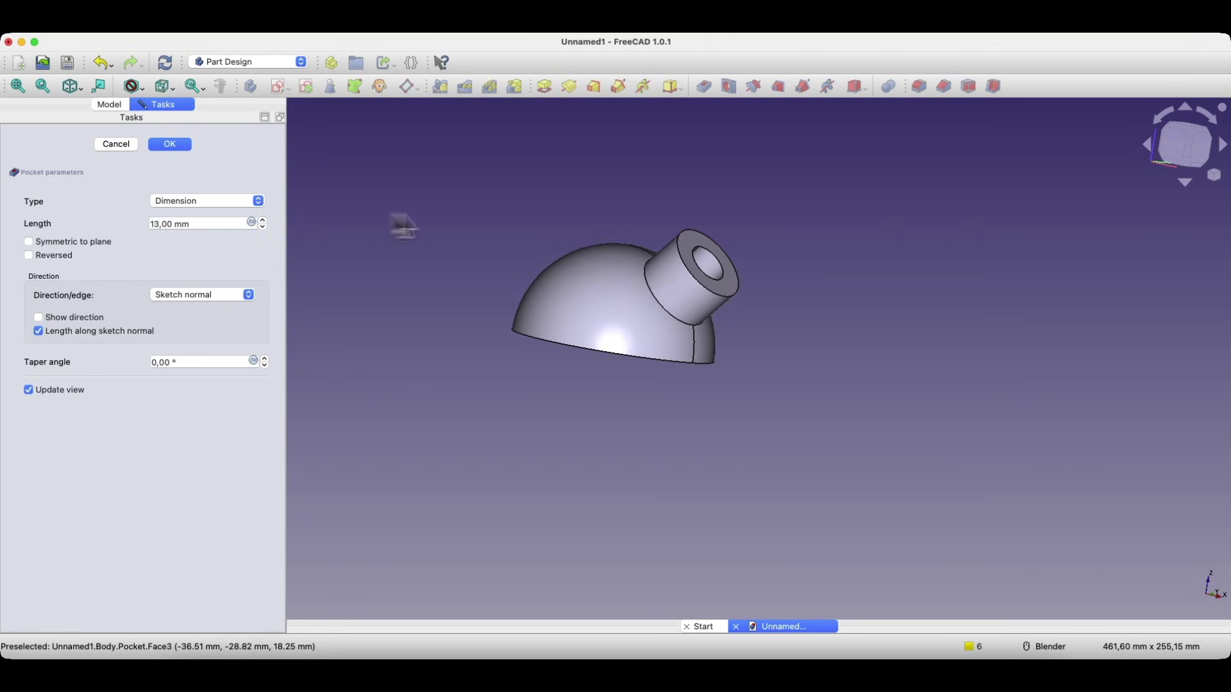
{"action": "middle_click_drag", "start_coordinate": [398, 220], "coordinate": [442, 301]}
{"action": "left_click", "coordinate": [160, 201]}
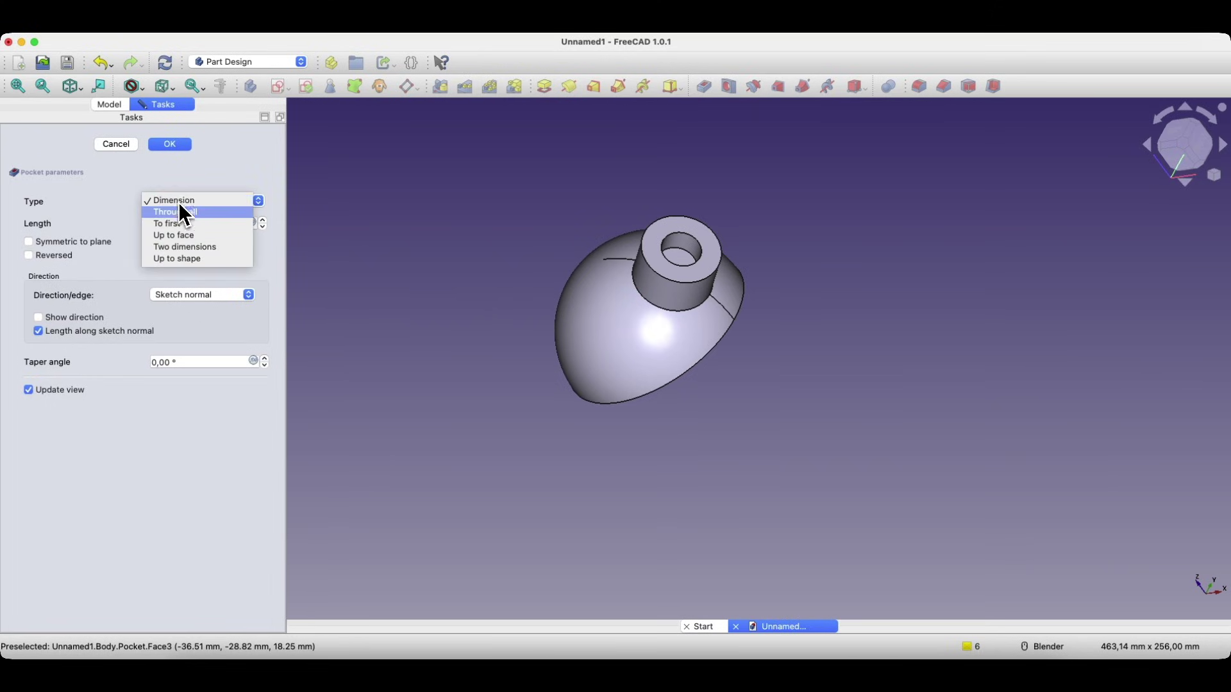
{"action": "left_click", "coordinate": [183, 224]}
{"action": "middle_click_drag", "start_coordinate": [398, 230], "coordinate": [747, 314]}
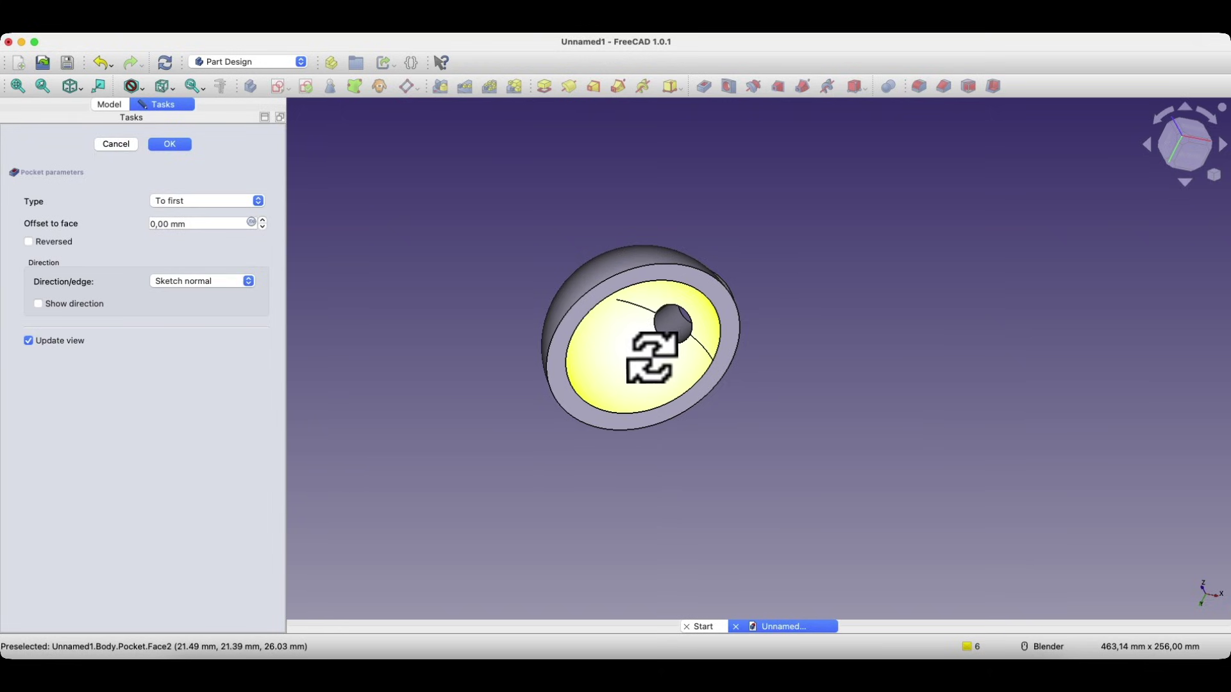
{"action": "middle_click_drag", "start_coordinate": [650, 357], "coordinate": [248, 193]}
{"action": "left_click", "coordinate": [171, 145]}
{"action": "middle_click_drag", "start_coordinate": [784, 248], "coordinate": [602, 272]}
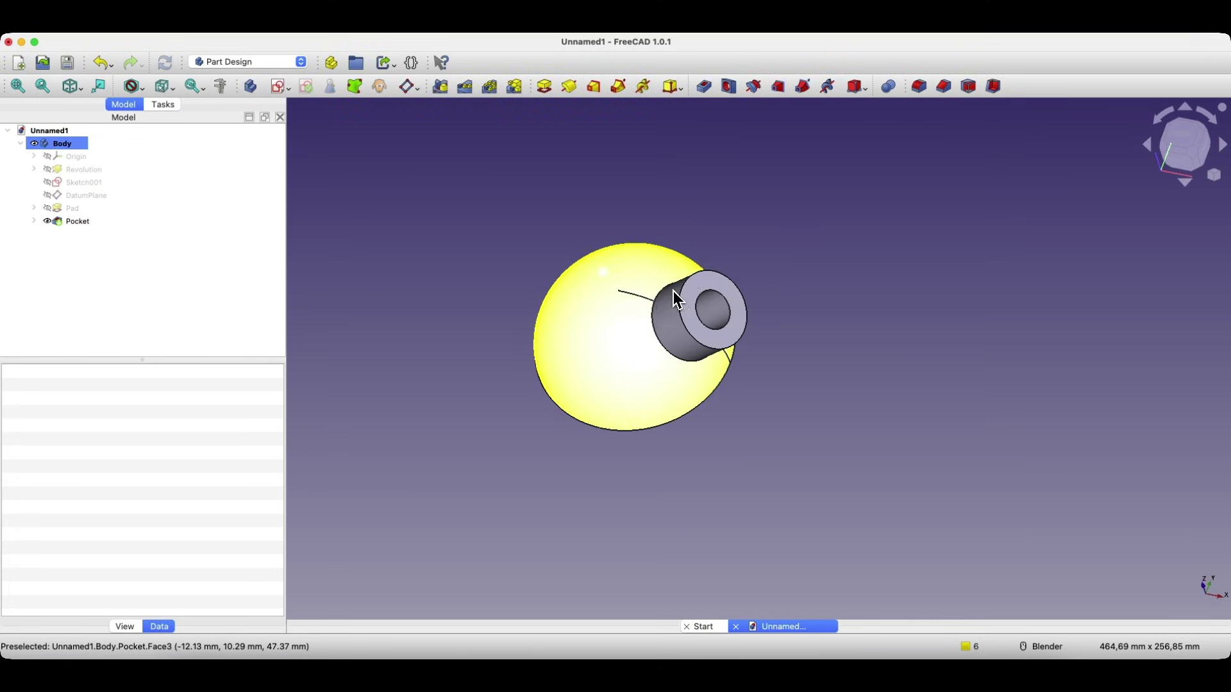
- Mirror the Pad and Pocket features across the base YZ plane to make a second bored connector on the dome
{"action": "middle_click_drag", "start_coordinate": [569, 384], "coordinate": [683, 392]}
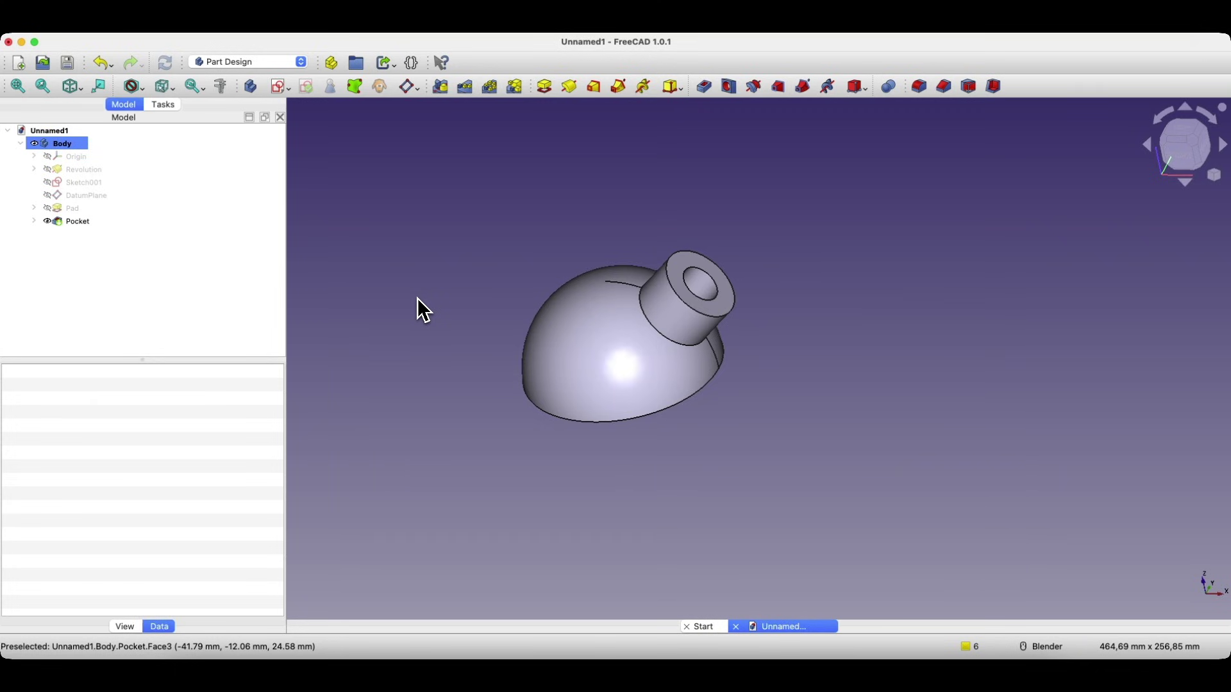
{"action": "left_click", "coordinate": [77, 212]}
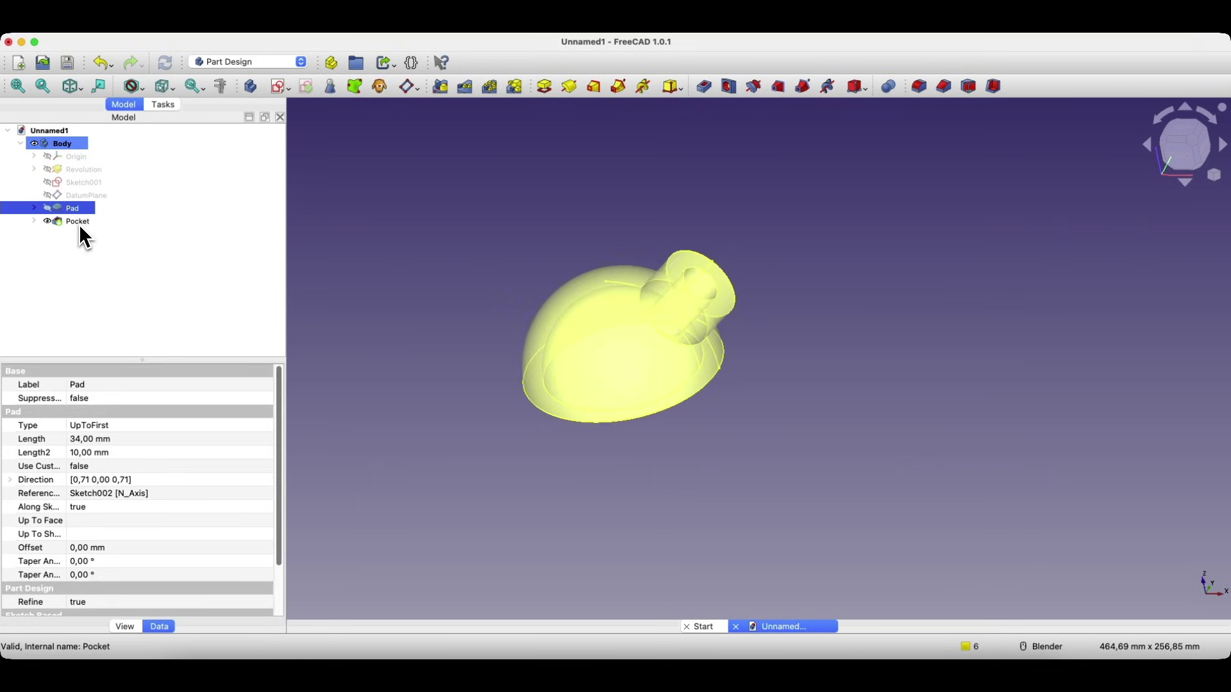
{"action": "left_click", "coordinate": [77, 222], "text": "ctrl"}
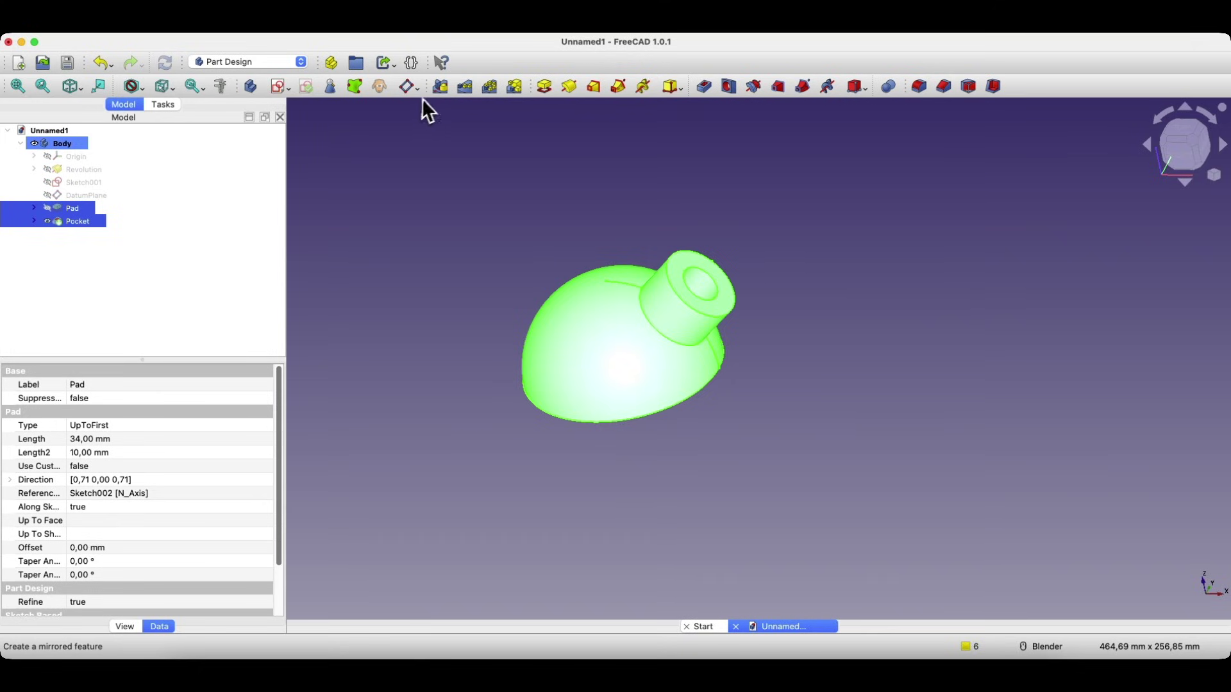
{"action": "left_click", "coordinate": [440, 91]}
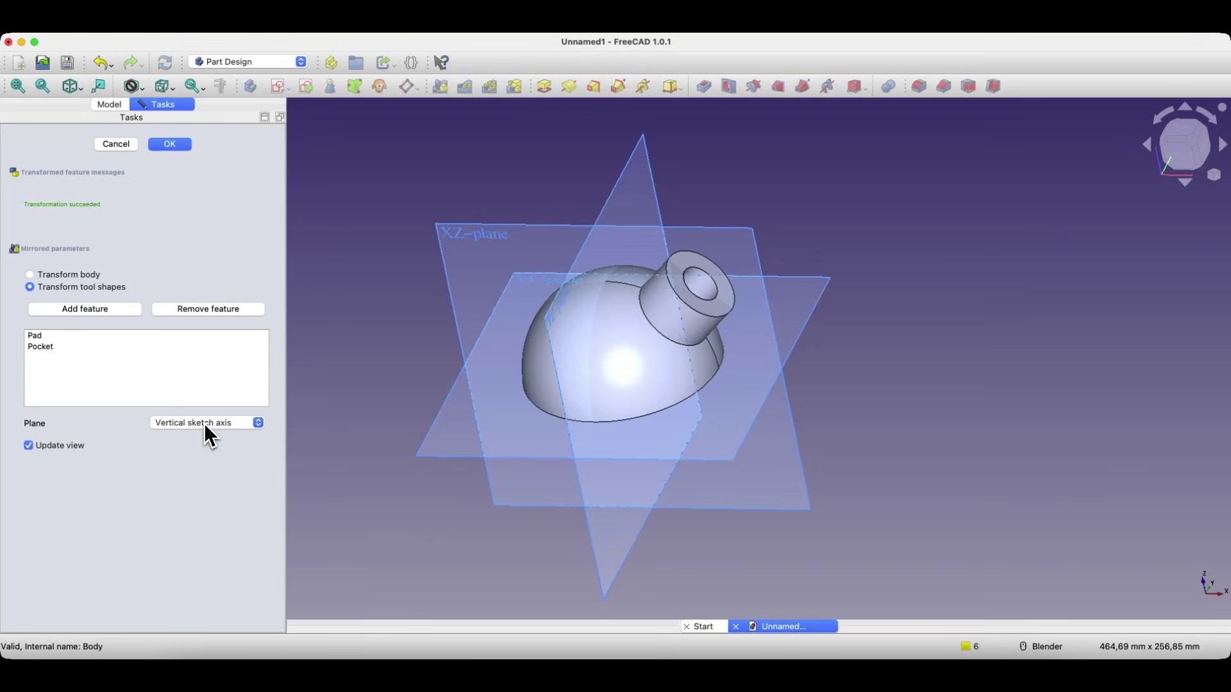
{"action": "left_click", "coordinate": [207, 424]}
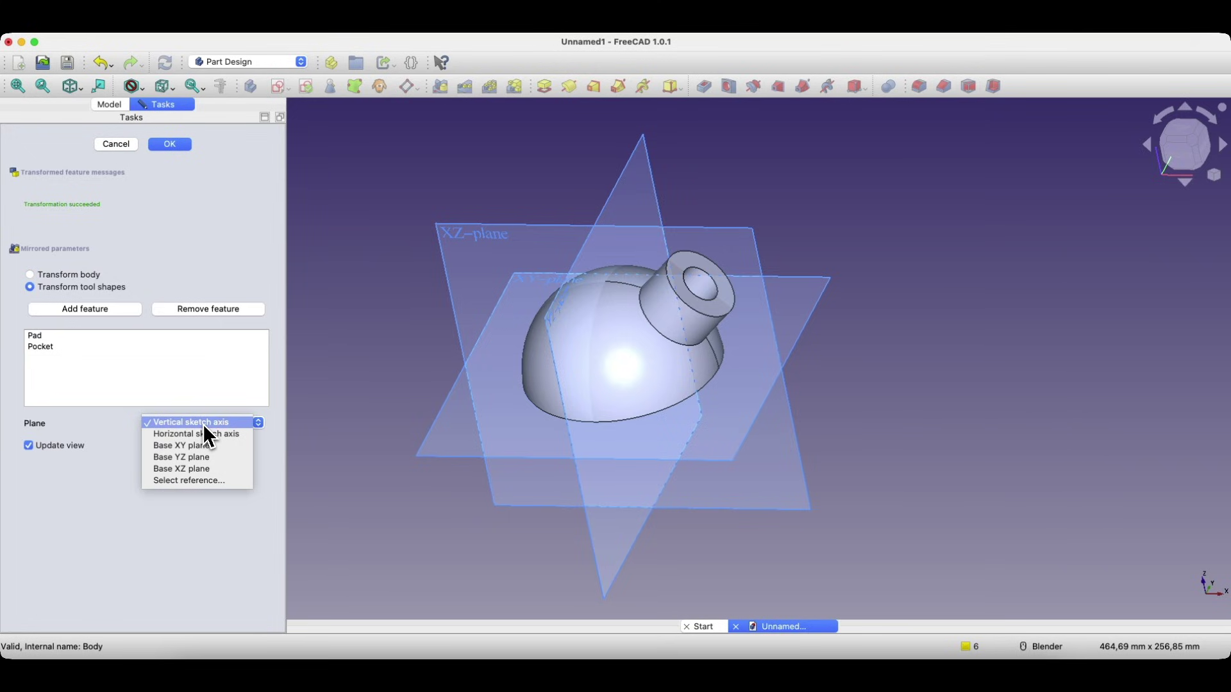
{"action": "middle_click_drag", "start_coordinate": [378, 407], "coordinate": [312, 341]}
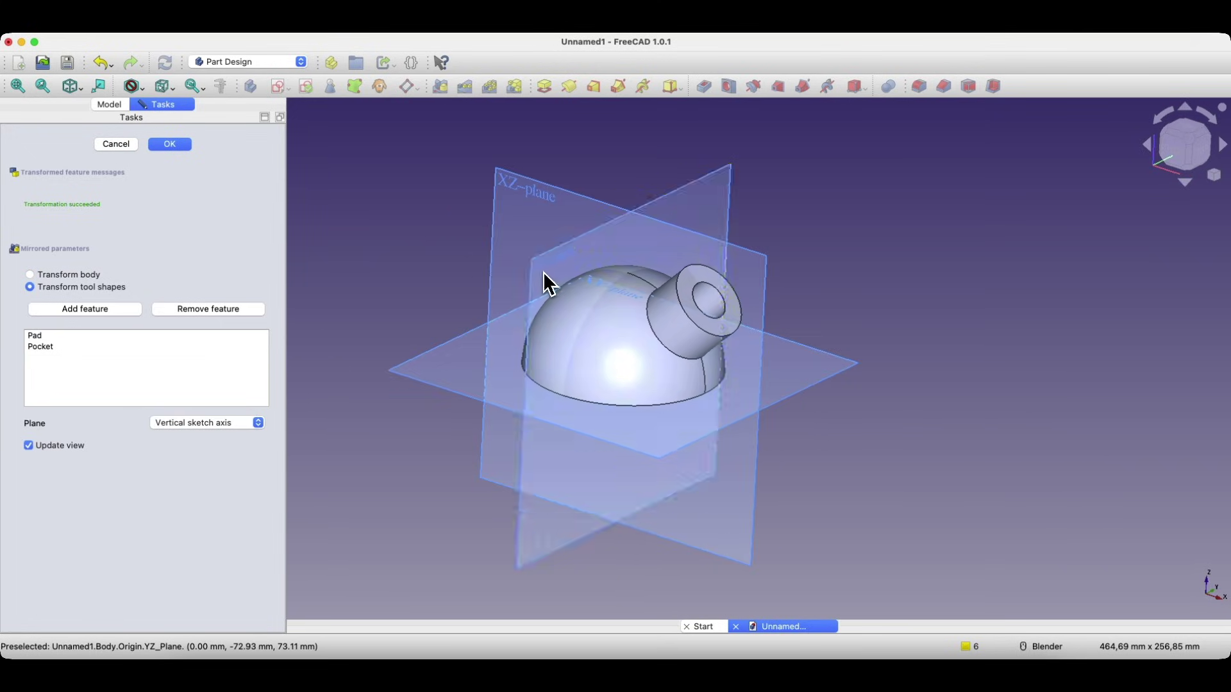
{"action": "left_click", "coordinate": [218, 423]}
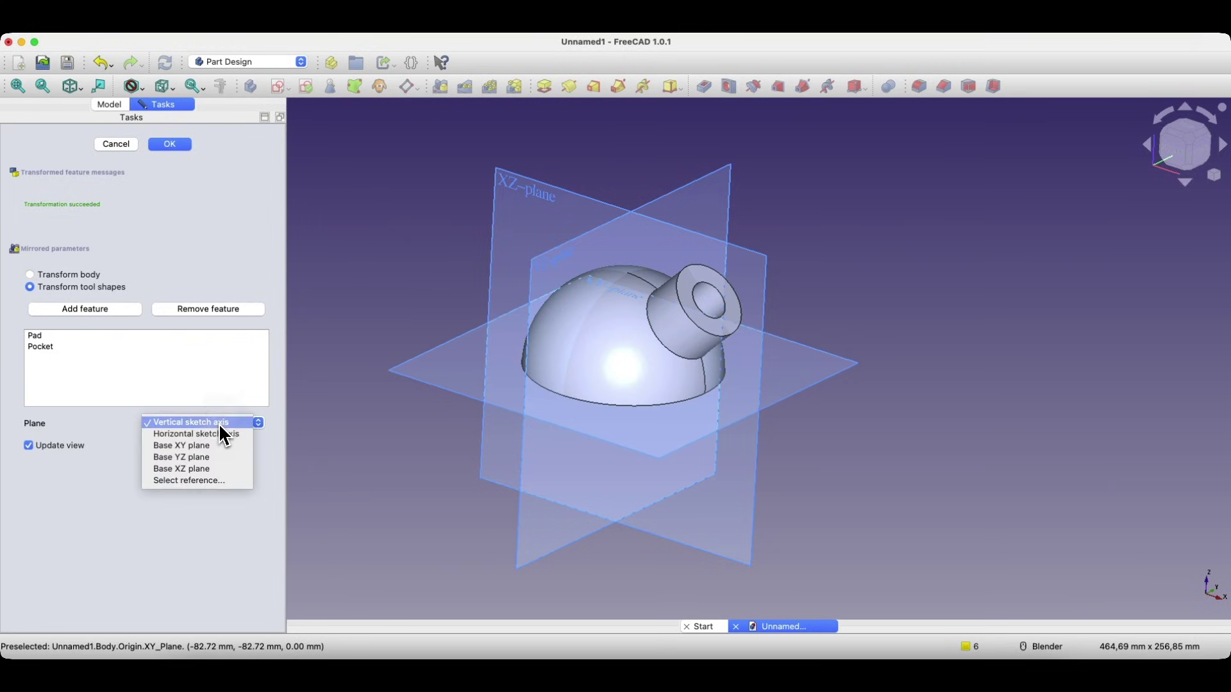
{"action": "left_click", "coordinate": [176, 458]}
{"action": "middle_click_drag", "start_coordinate": [304, 332], "coordinate": [696, 423]}
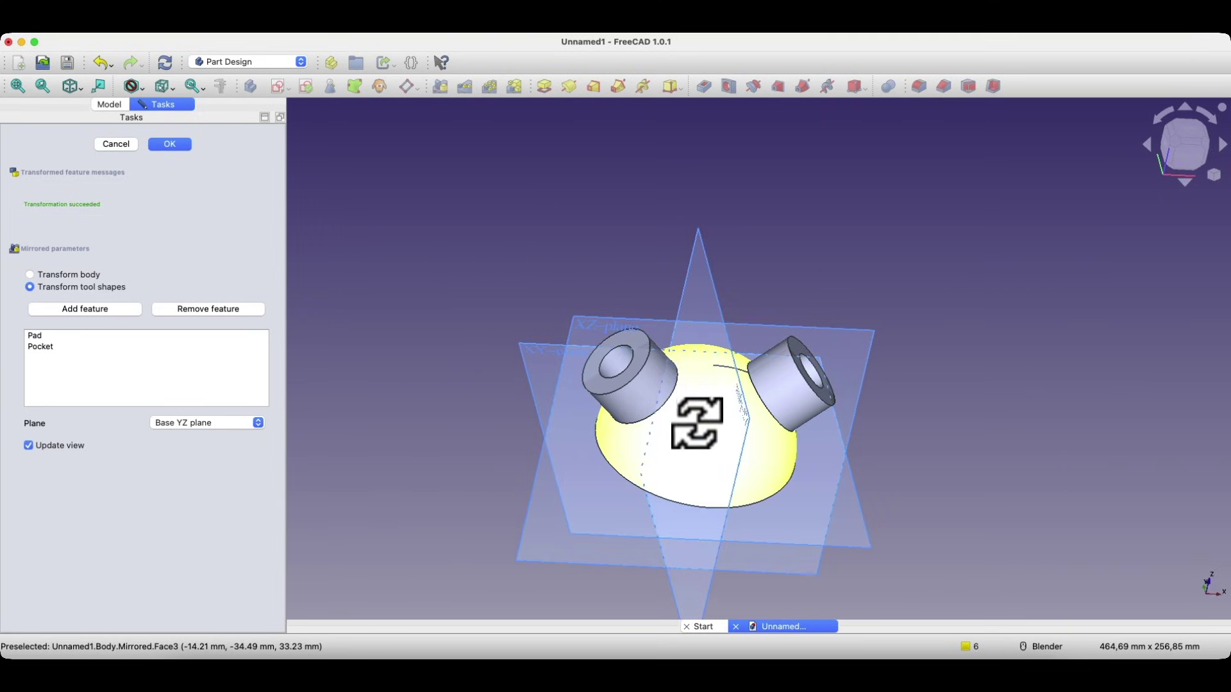
- Try the mirror's Transform body mode, return to Transform tool shapes, and apply the mirror
{"action": "left_click", "coordinate": [253, 310]}
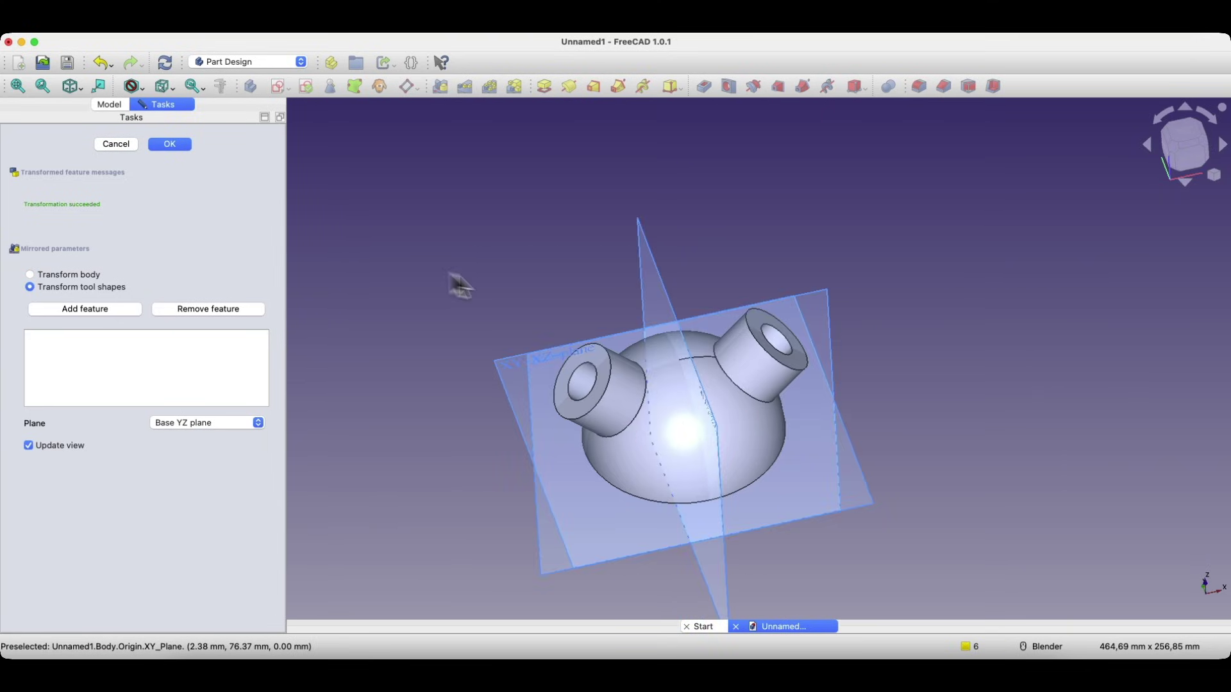
{"action": "left_click", "coordinate": [82, 277]}
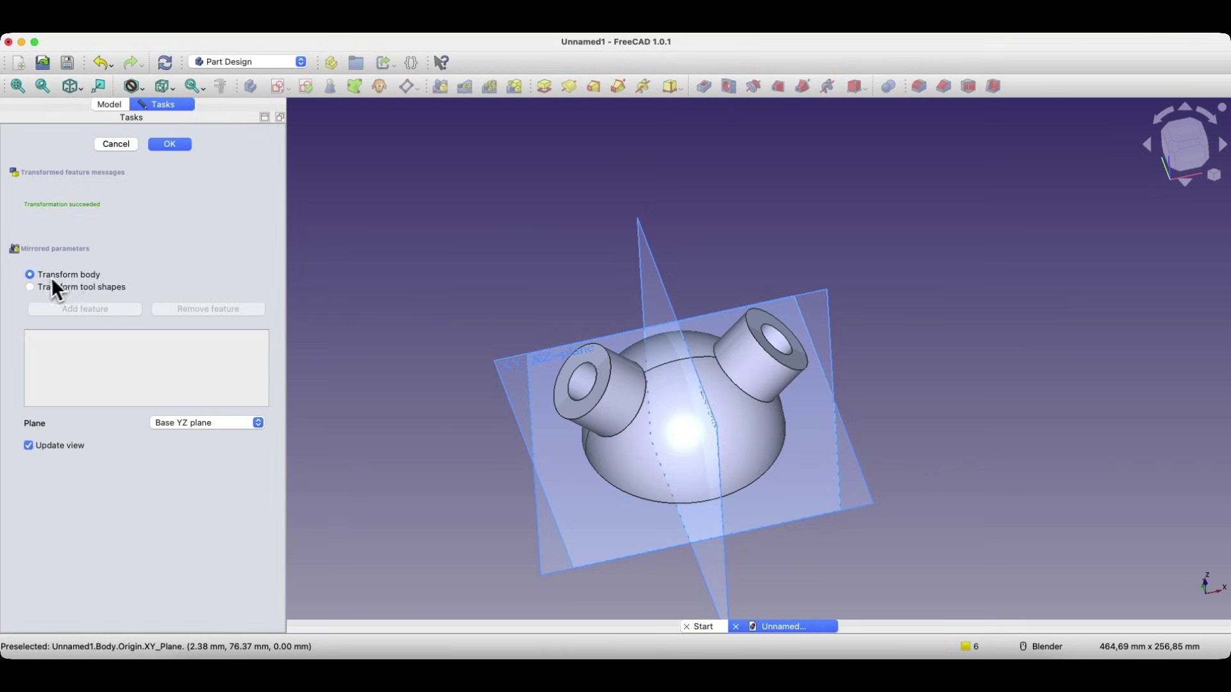
{"action": "middle_click_drag", "start_coordinate": [643, 313], "coordinate": [523, 275]}
{"action": "left_click", "coordinate": [59, 289]}
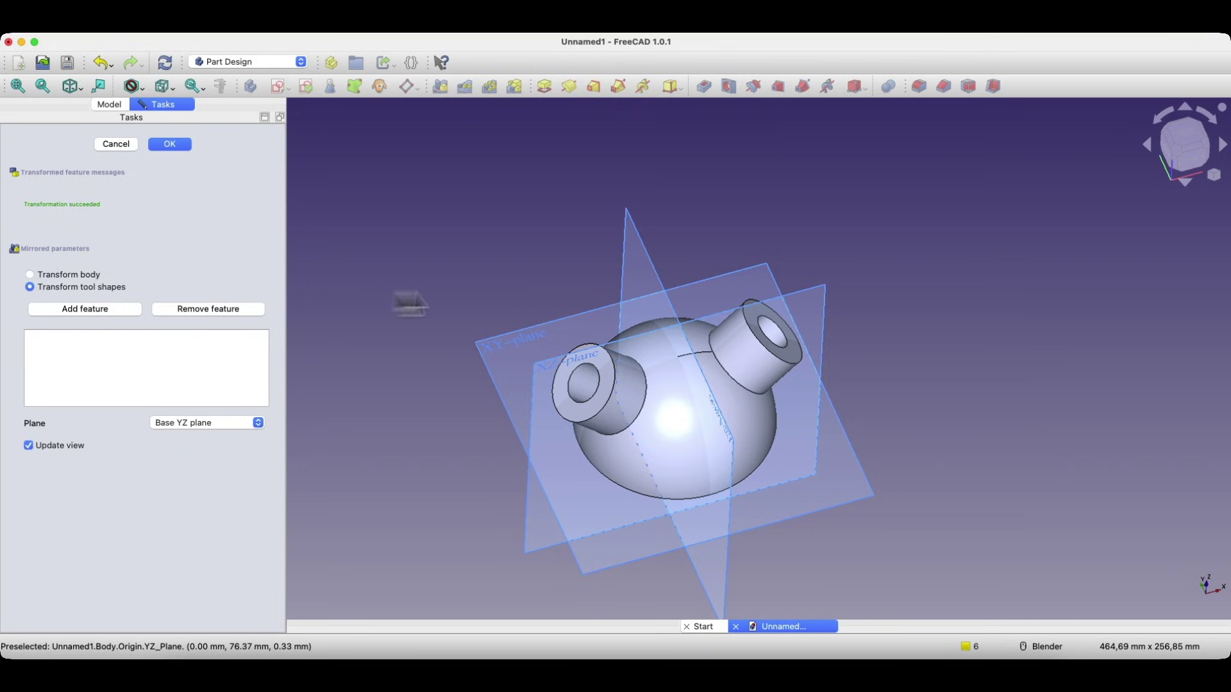
{"action": "middle_click_drag", "start_coordinate": [410, 303], "coordinate": [513, 238]}
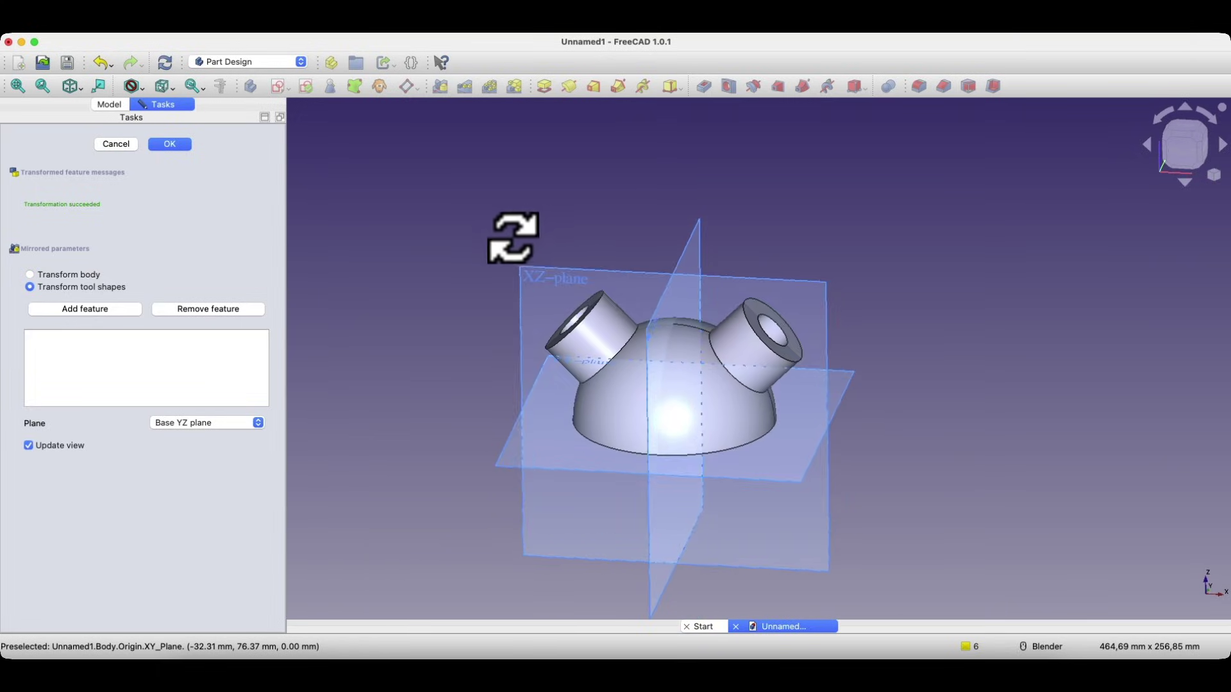
{"action": "left_click", "coordinate": [168, 144]}
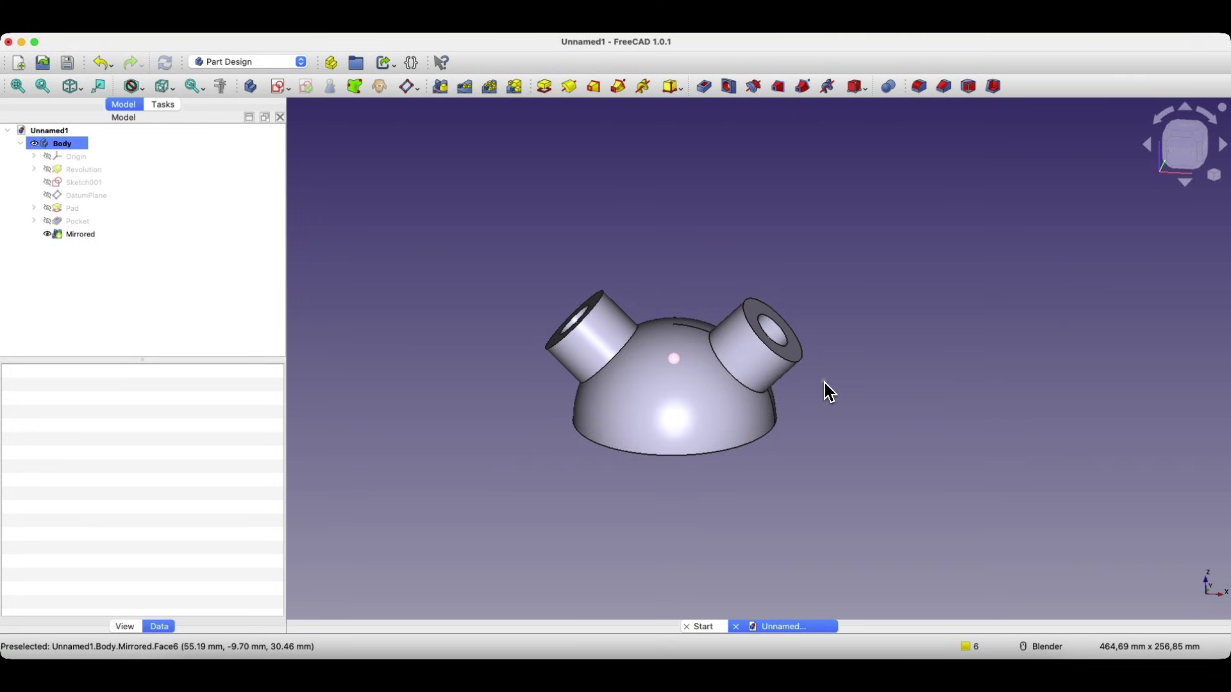
- Start a sketch on the dome's flat underside ring and draw a 20 mm diameter circle centred on the vertical axis outside the dome
{"action": "middle_click_drag", "start_coordinate": [830, 392], "coordinate": [741, 328]}
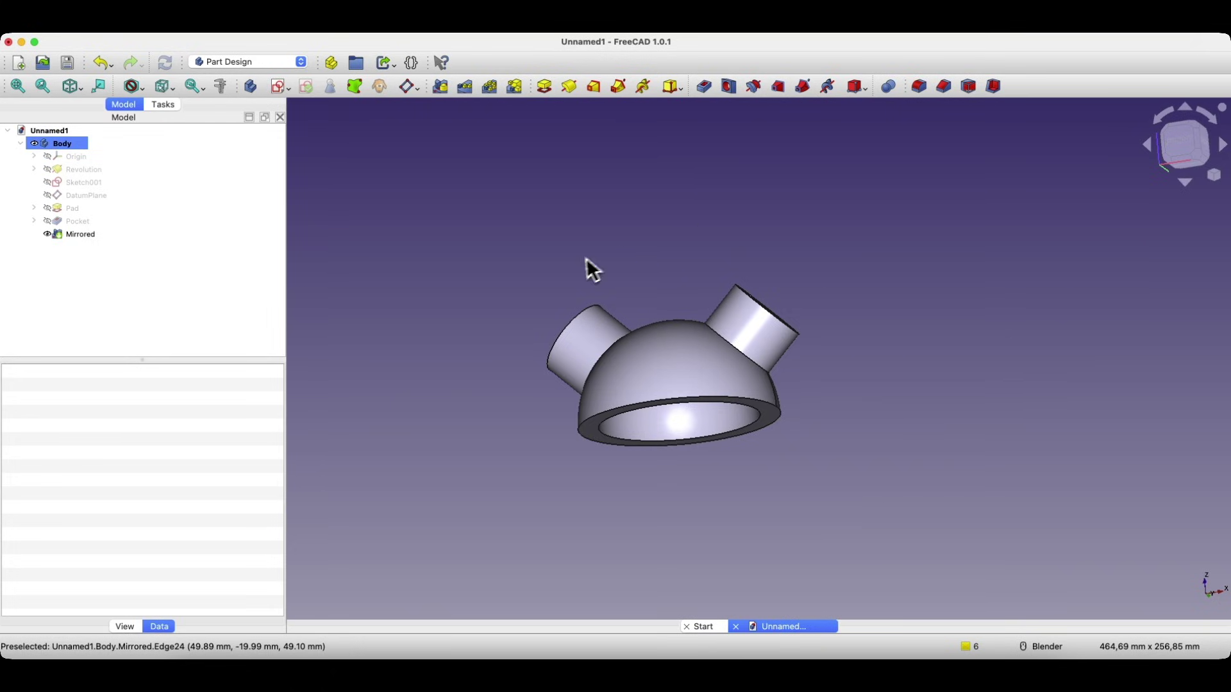
{"action": "middle_click_drag", "start_coordinate": [585, 259], "coordinate": [570, 195]}
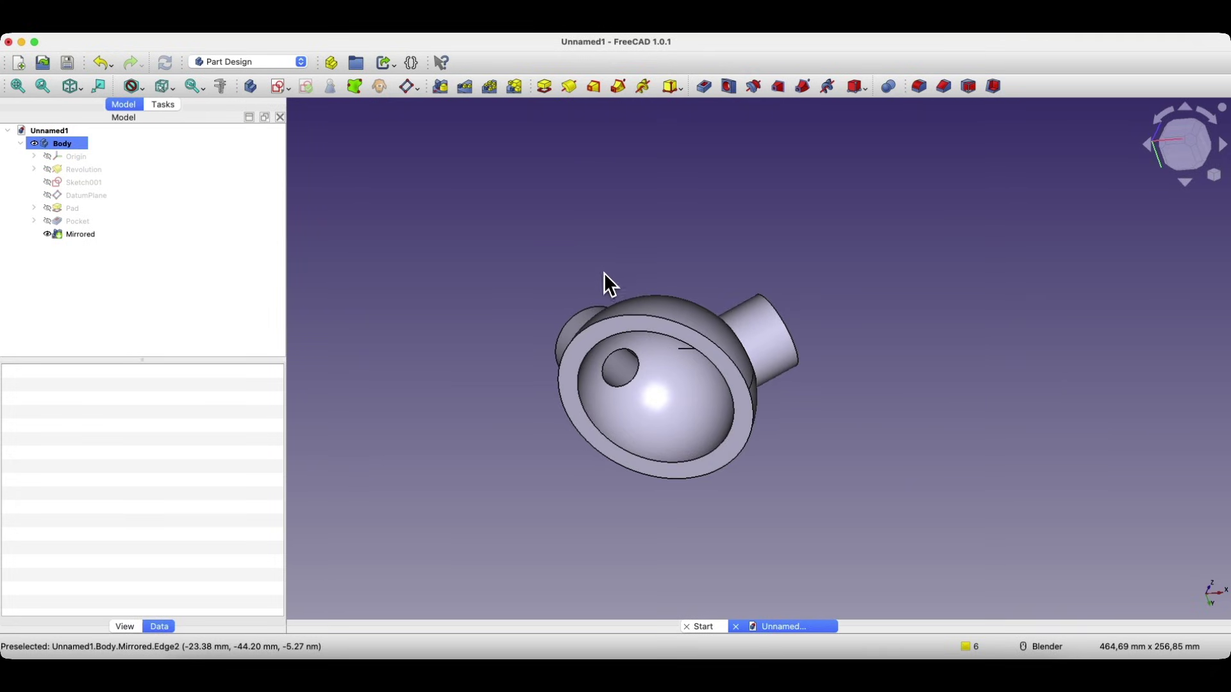
{"action": "left_click", "coordinate": [652, 330]}
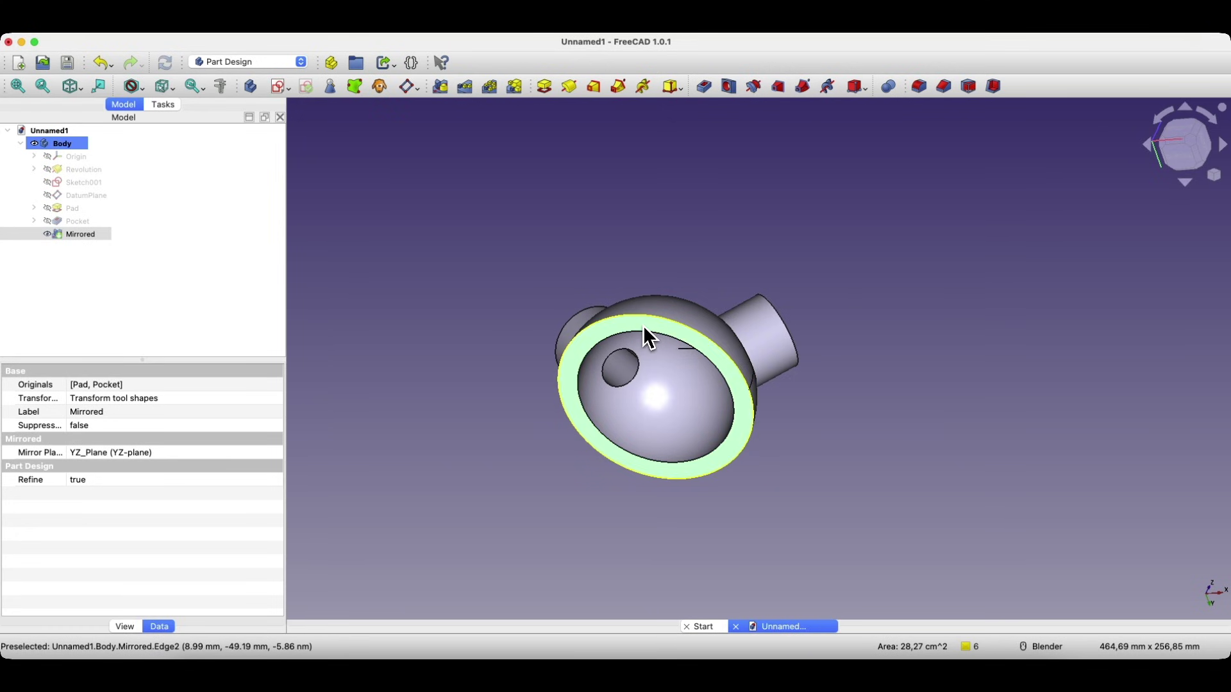
{"action": "left_click", "coordinate": [280, 85]}
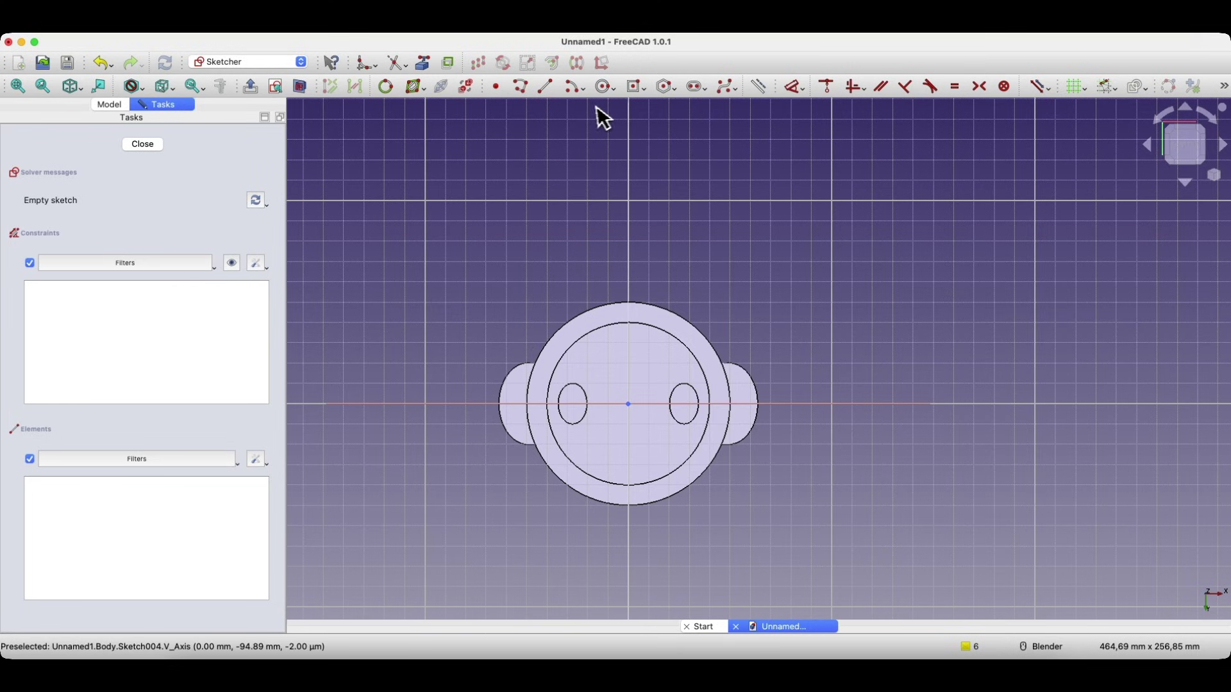
{"action": "left_click", "coordinate": [605, 86]}
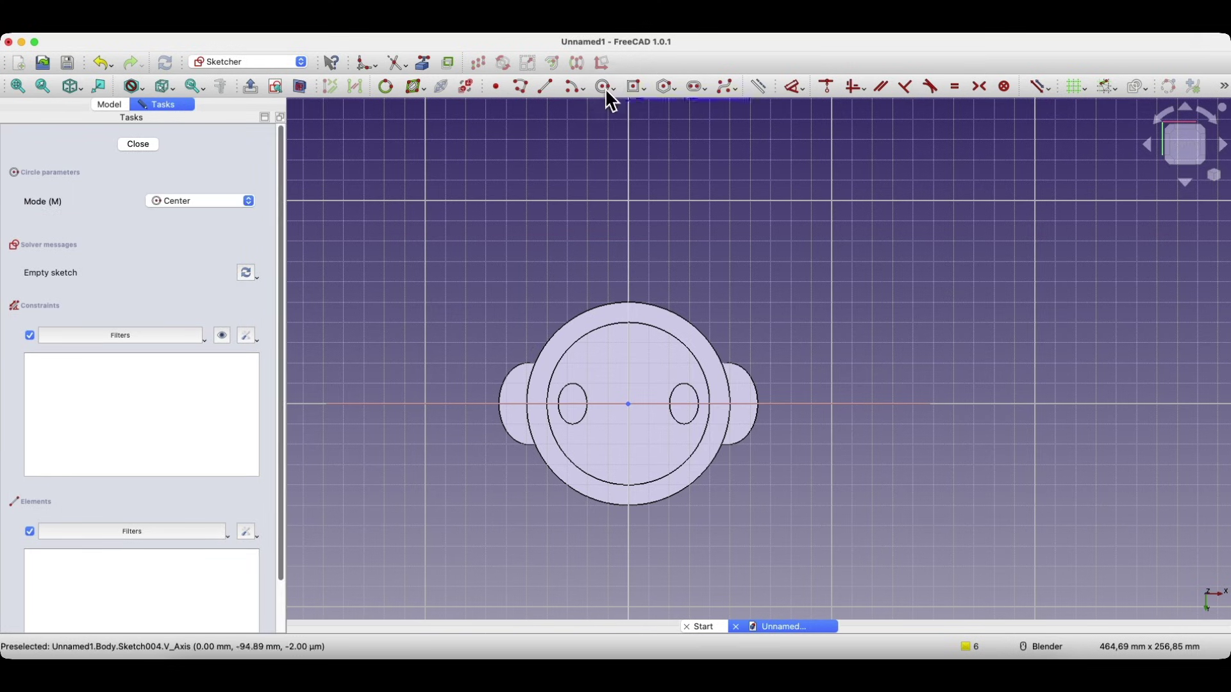
{"action": "left_click", "coordinate": [634, 231]}
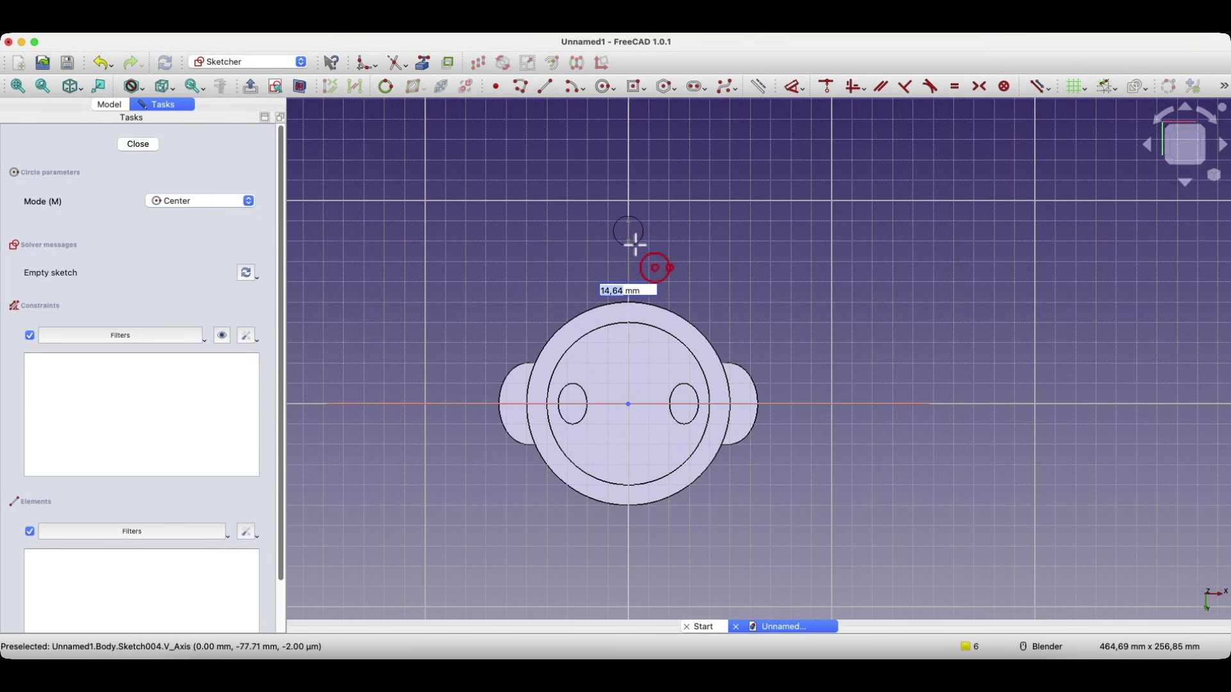
{"action": "type", "text": "20"}
{"action": "key", "text": "Return"}
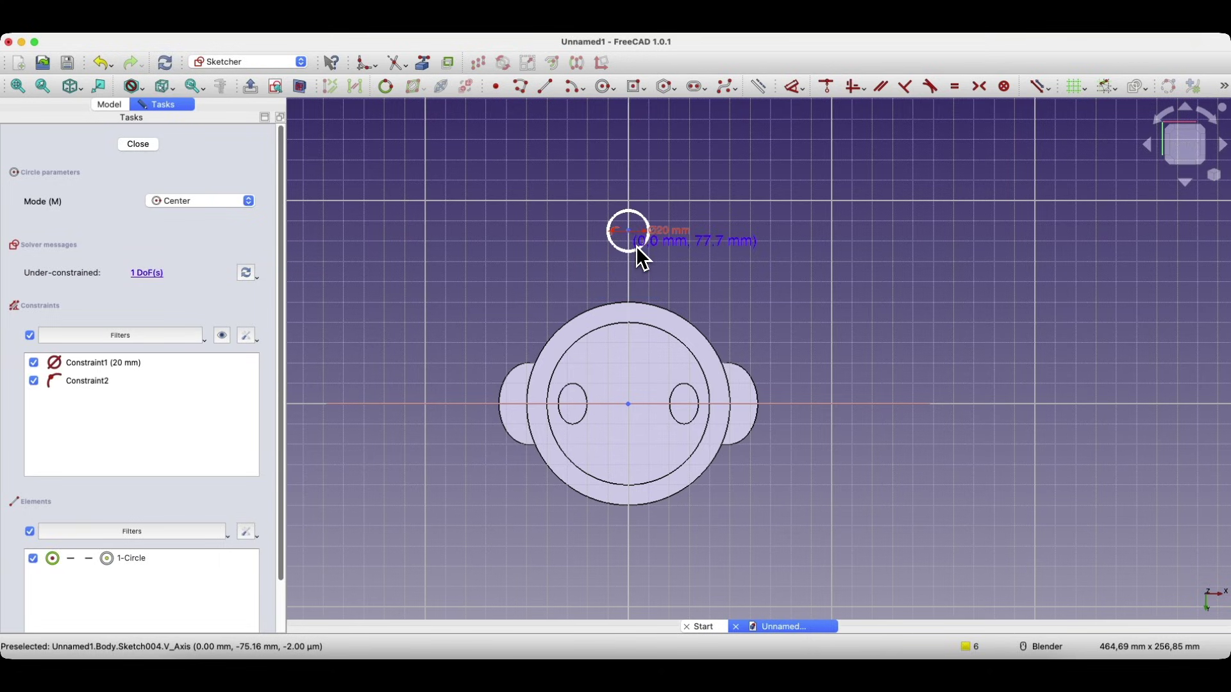
- Add a 45 mm diameter circle concentric with the 20 mm circle
{"action": "left_click", "coordinate": [628, 231]}
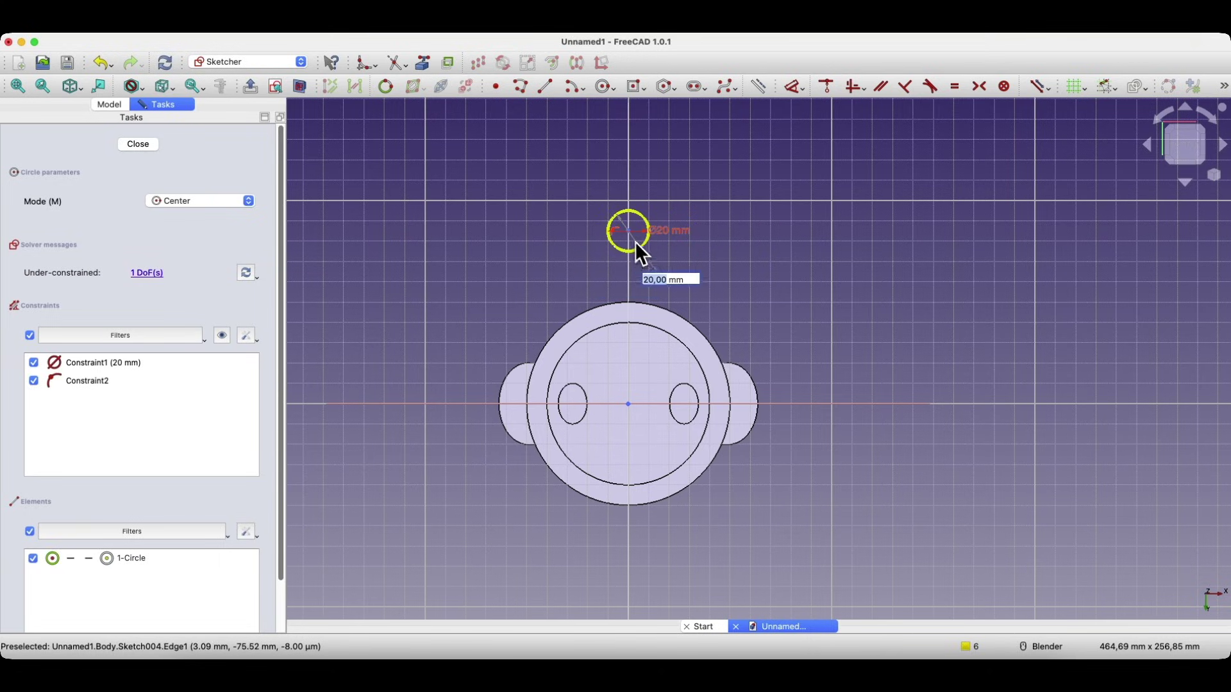
{"action": "type", "text": "45"}
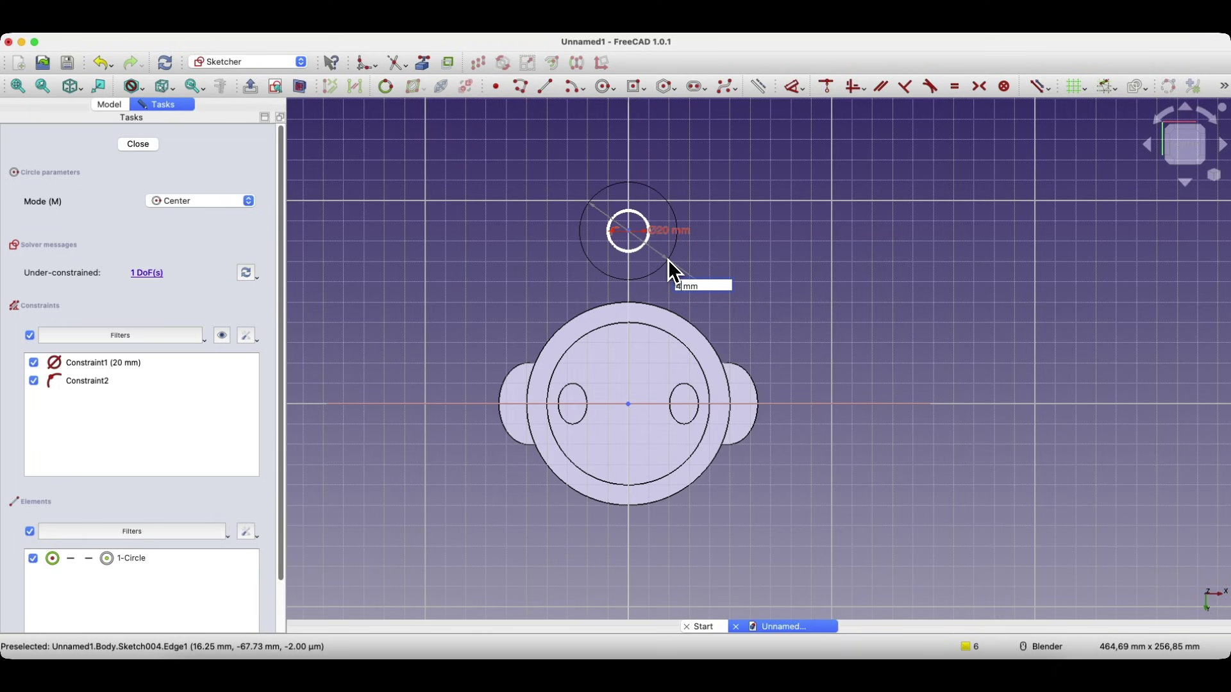
{"action": "key", "text": "Return"}
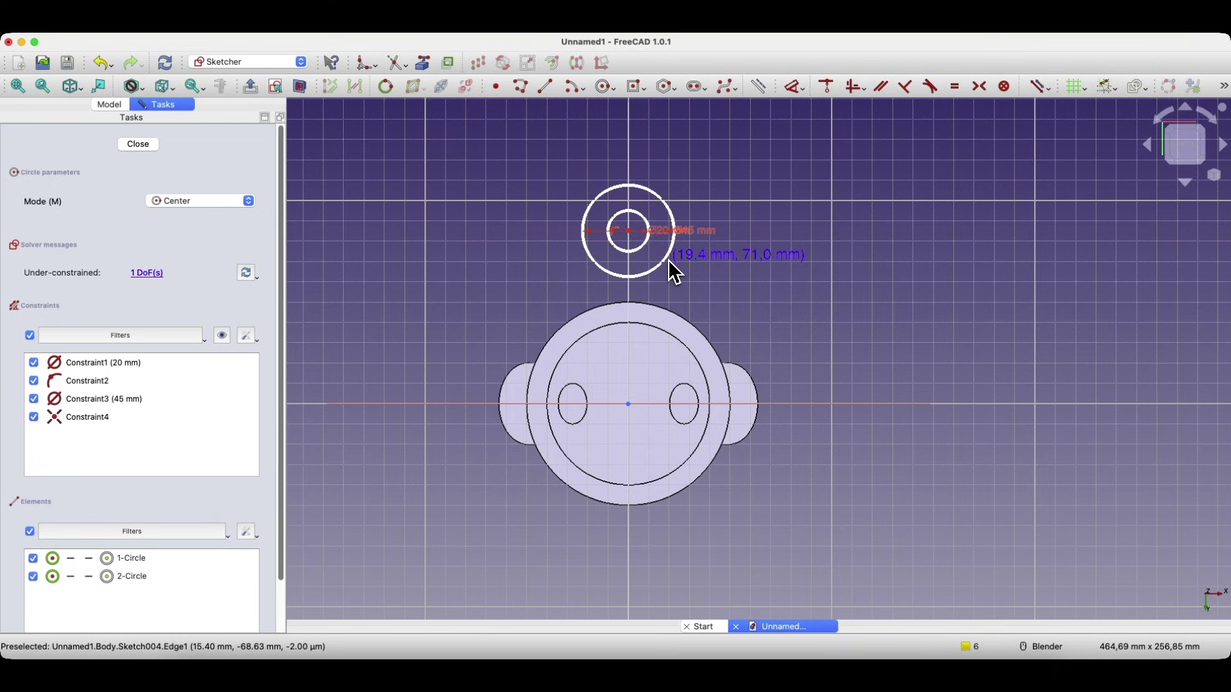
- Draw a circle centred on the origin, project the dome's inner rim as external geometry, and constrain the two circles equal
{"action": "left_click", "coordinate": [628, 404]}
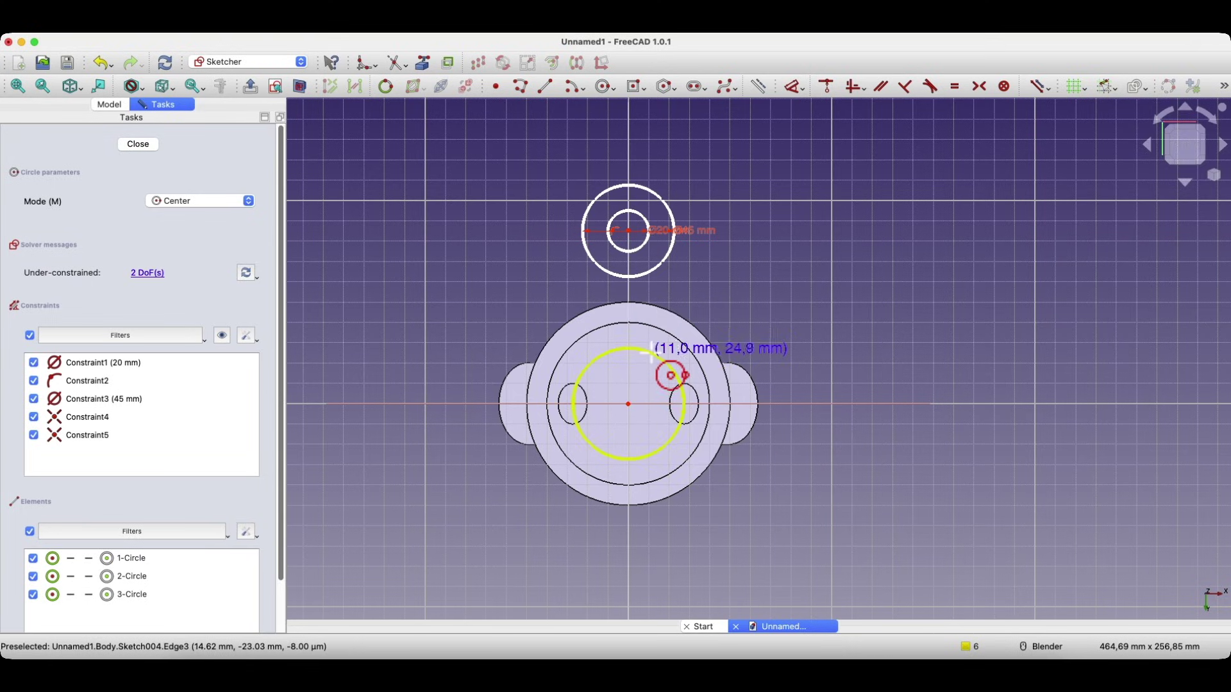
{"action": "left_click", "coordinate": [650, 350]}
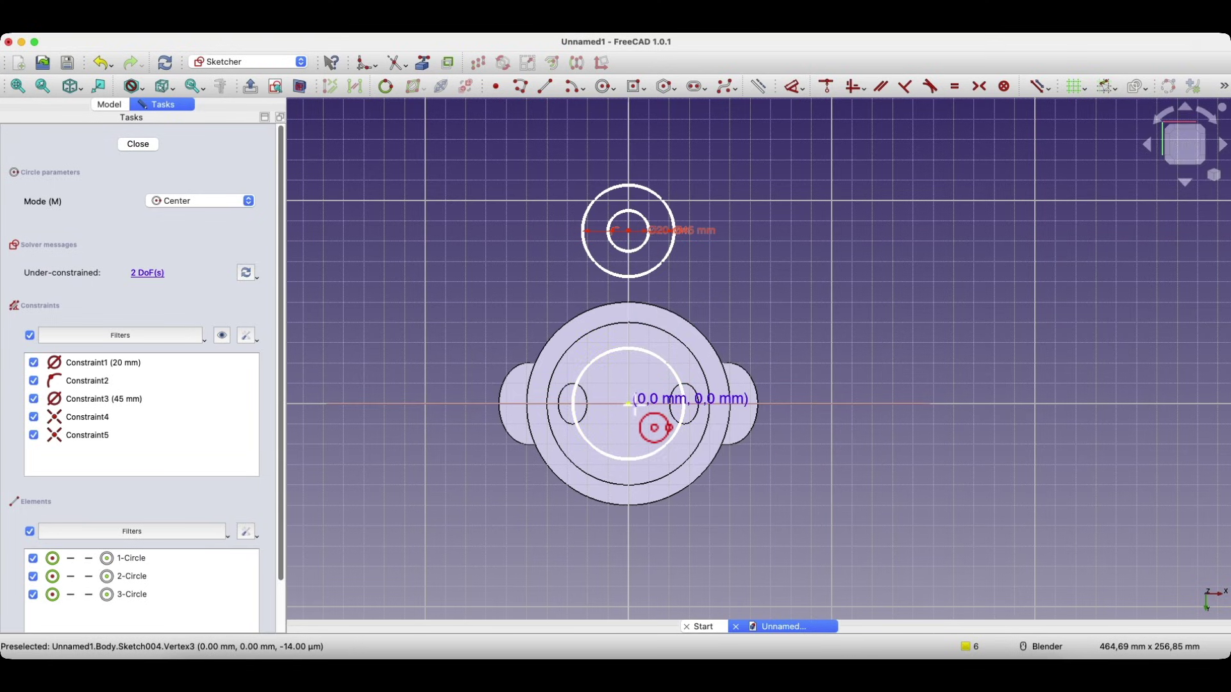
{"action": "left_click", "coordinate": [426, 65]}
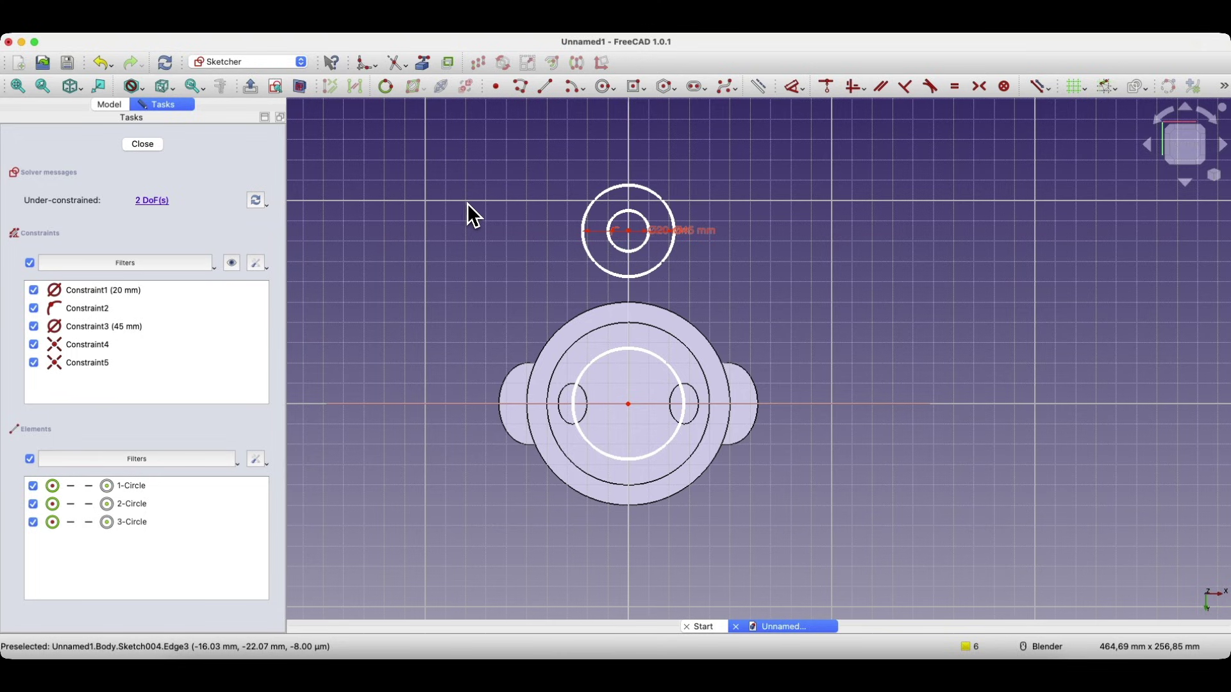
{"action": "left_click", "coordinate": [587, 339]}
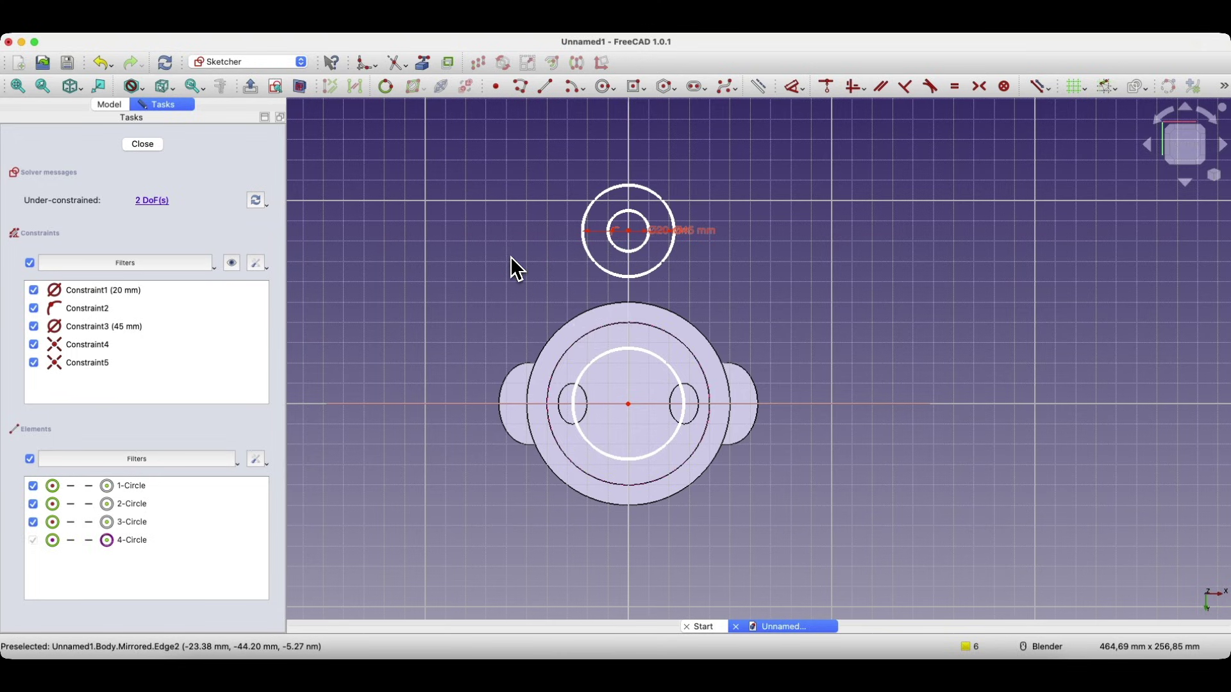
{"action": "left_click", "coordinate": [615, 353]}
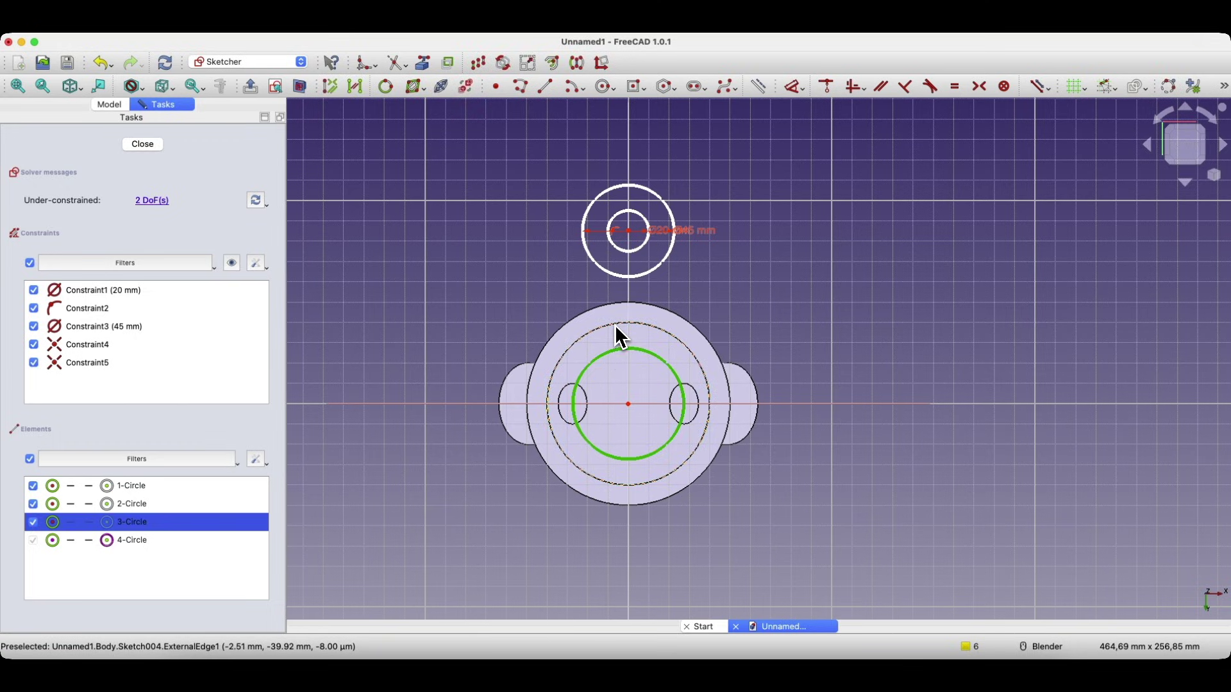
{"action": "left_click", "coordinate": [617, 334]}
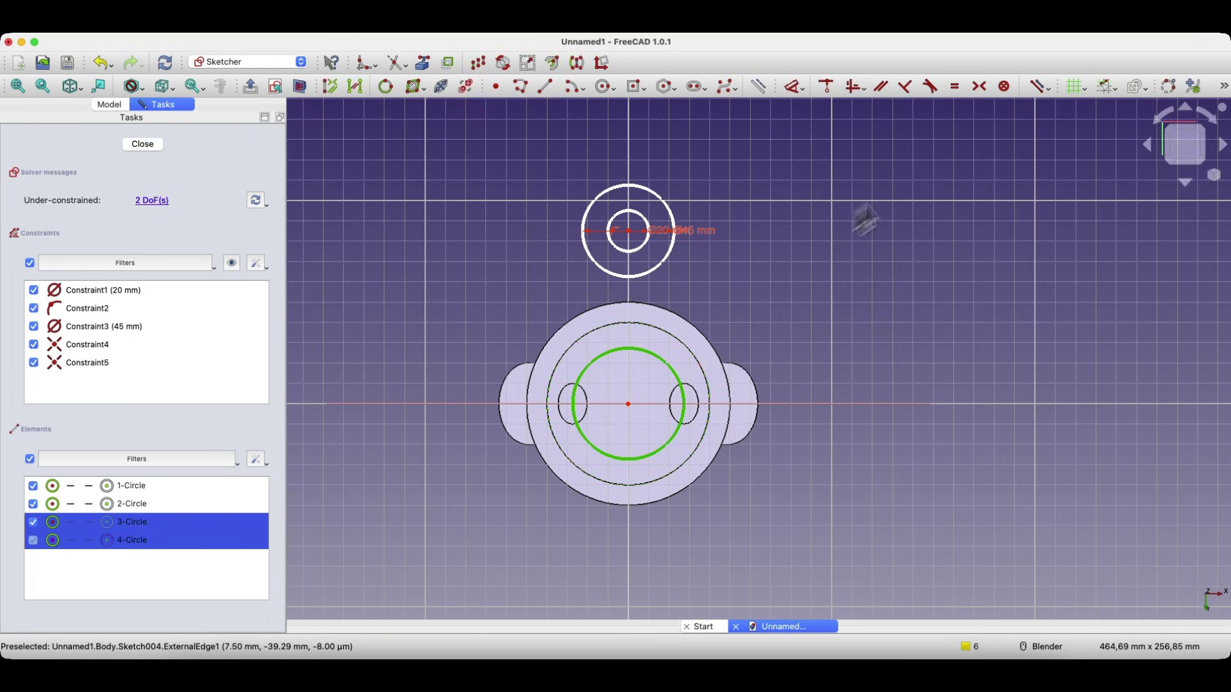
{"action": "left_click", "coordinate": [955, 86]}
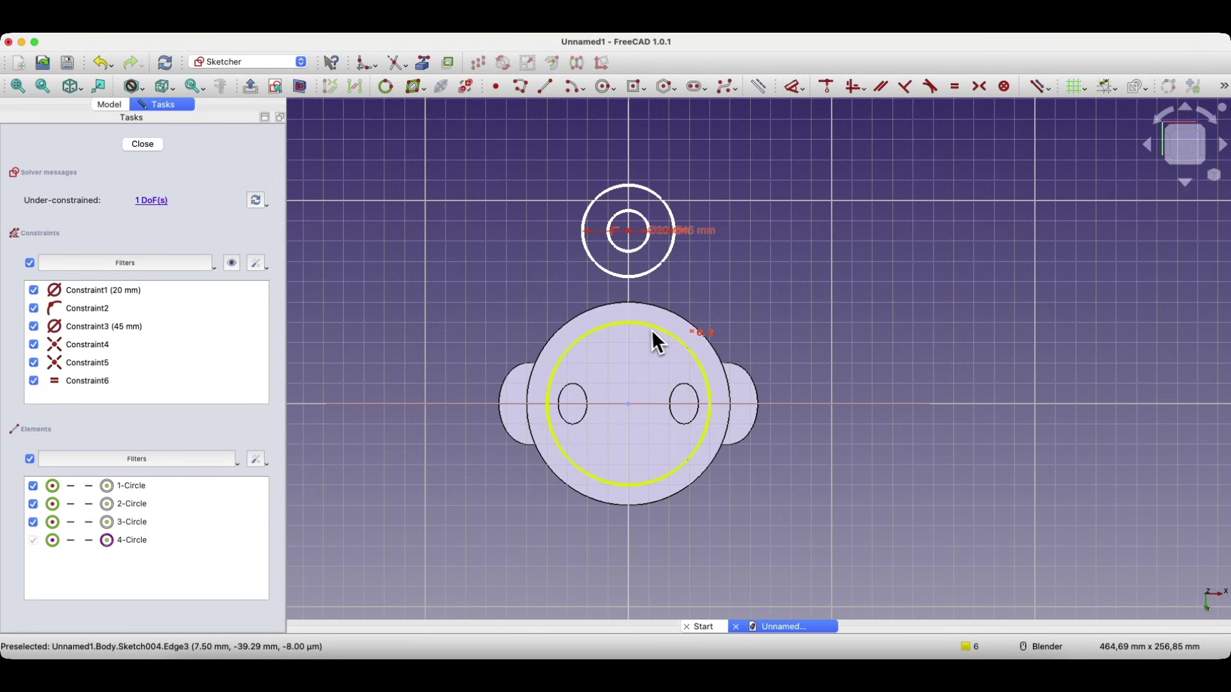
{"action": "left_click", "coordinate": [605, 330]}
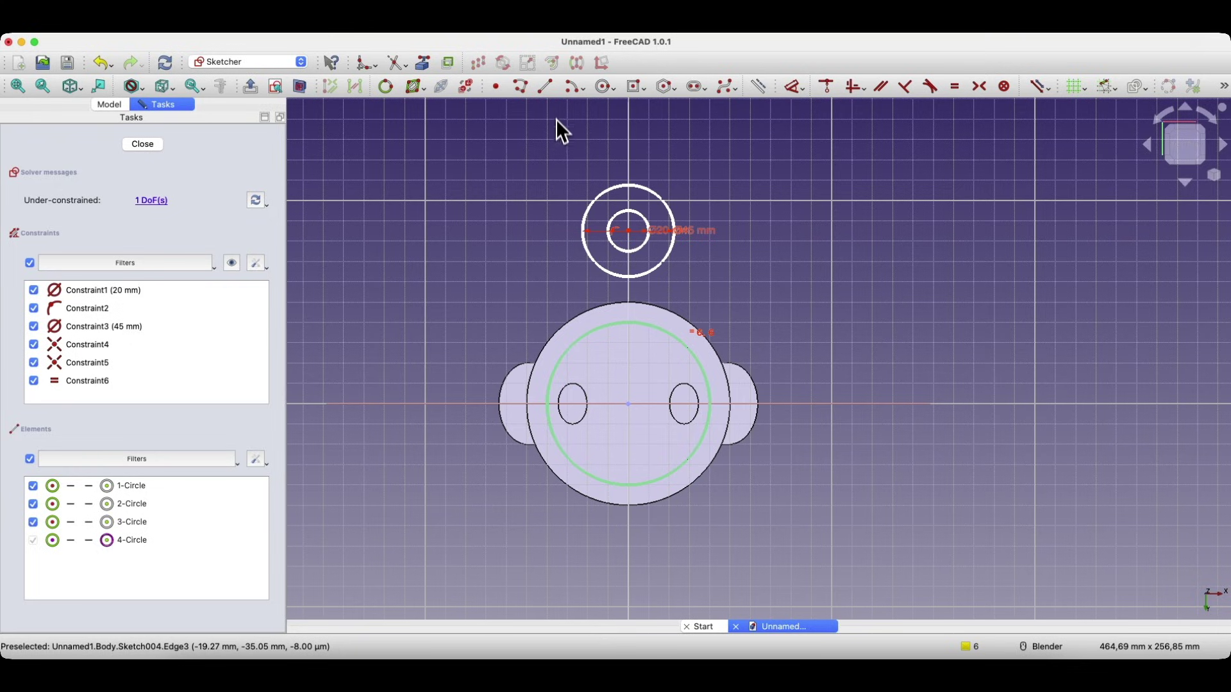
- Draw two vertical lines joining the inner-rim circle to the 45 mm circle, about 22 mm either side of the vertical axis
{"action": "left_click", "coordinate": [546, 86]}
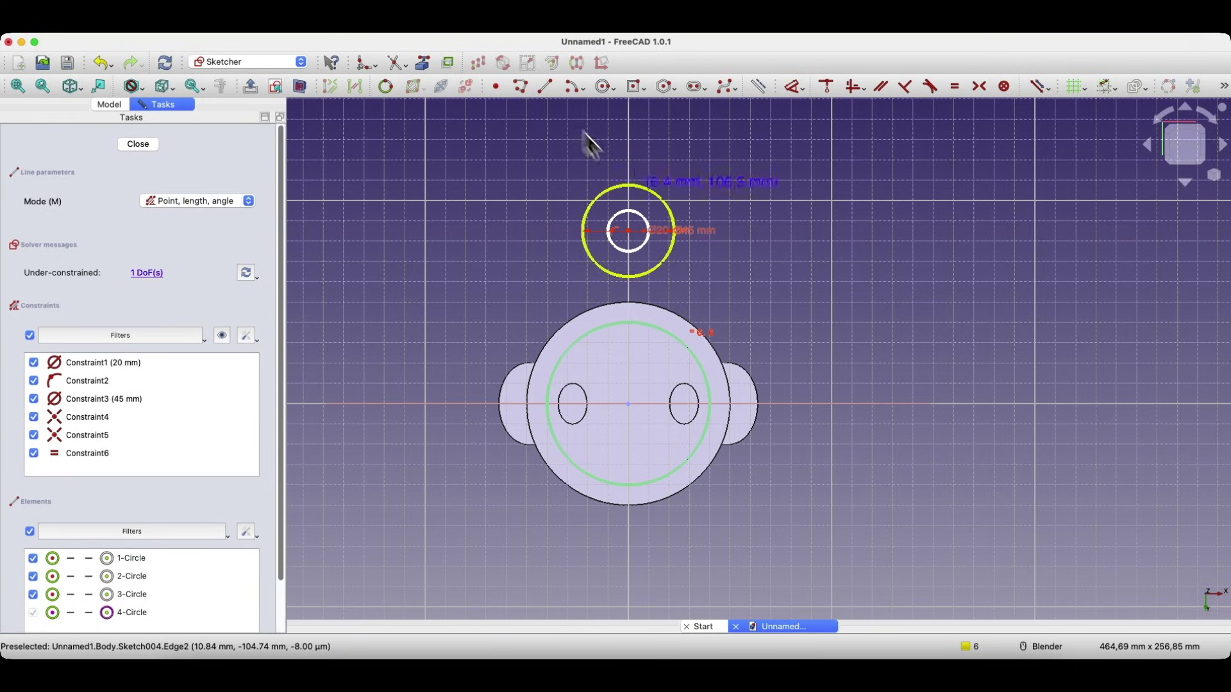
{"action": "left_click", "coordinate": [585, 336]}
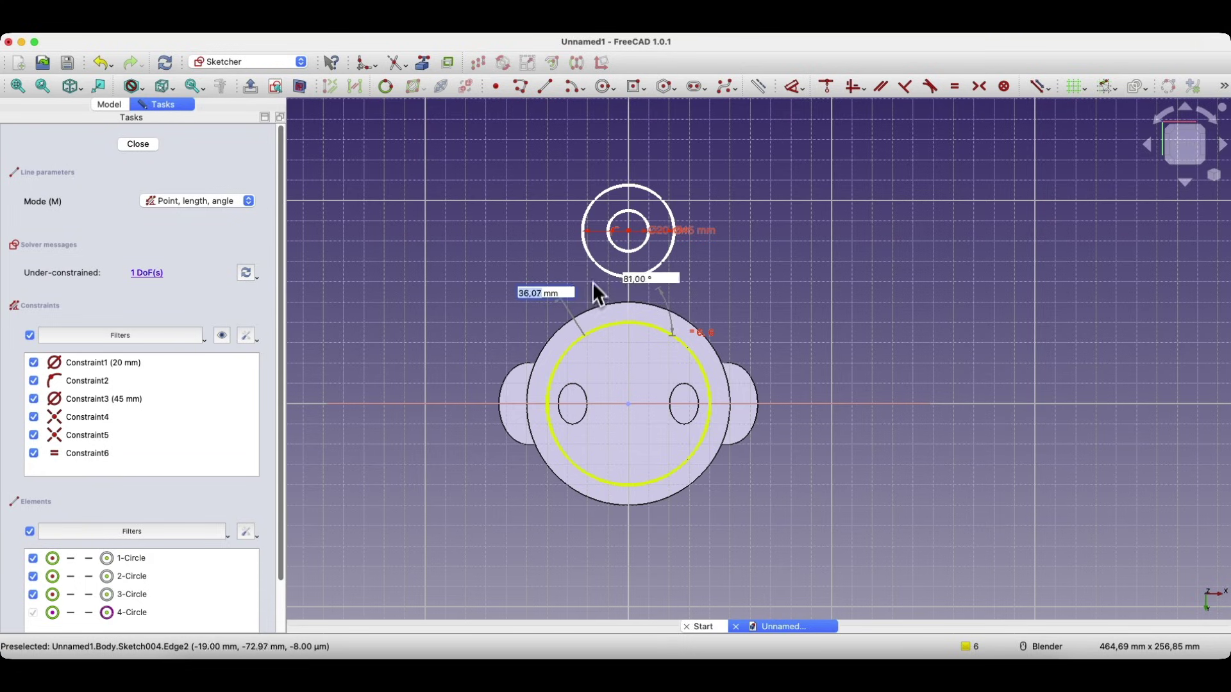
{"action": "left_click", "coordinate": [583, 237]}
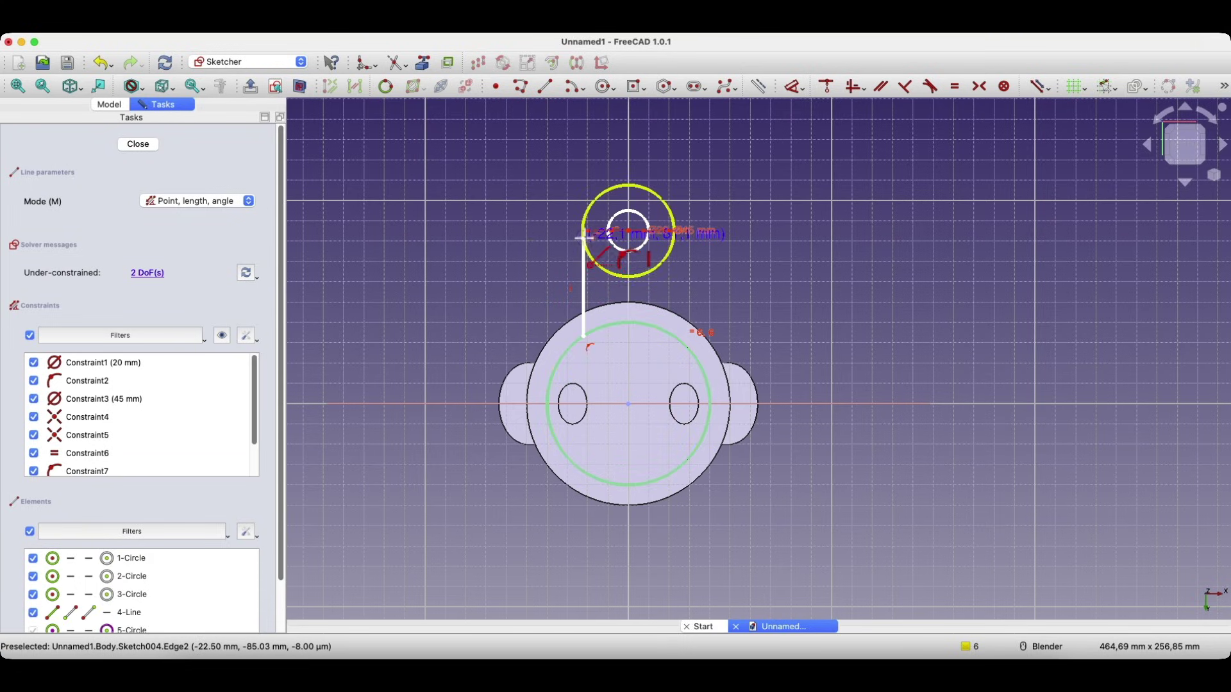
{"action": "left_click", "coordinate": [671, 334]}
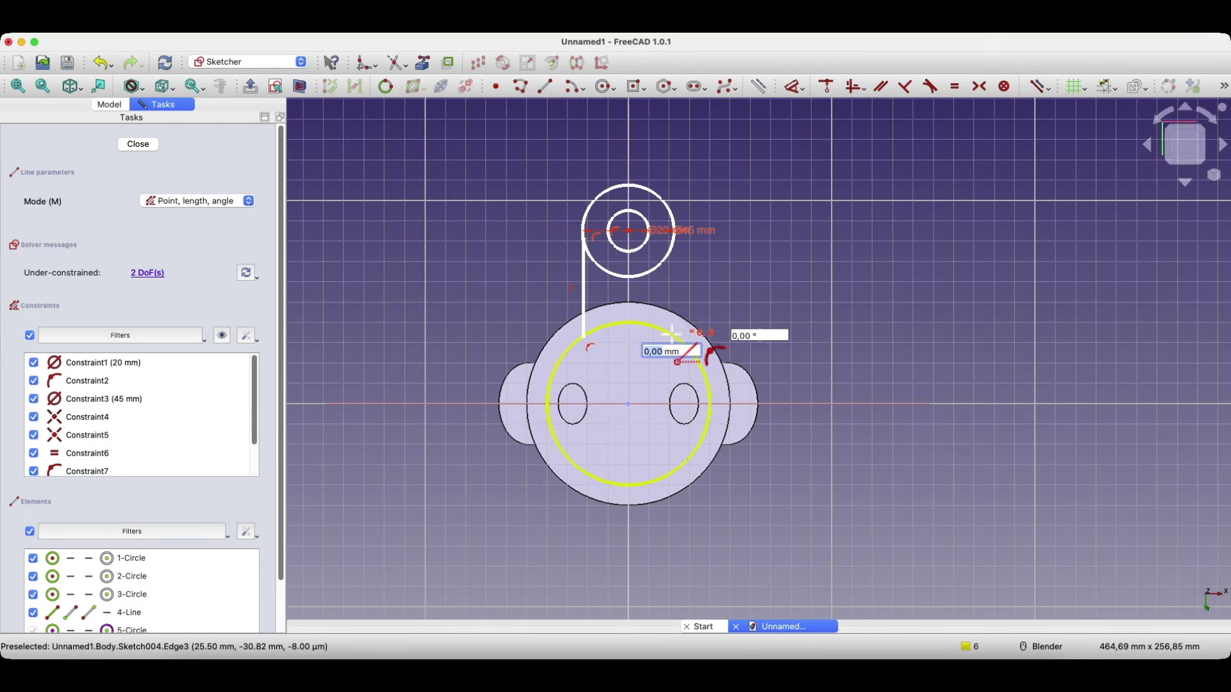
{"action": "left_click", "coordinate": [670, 250]}
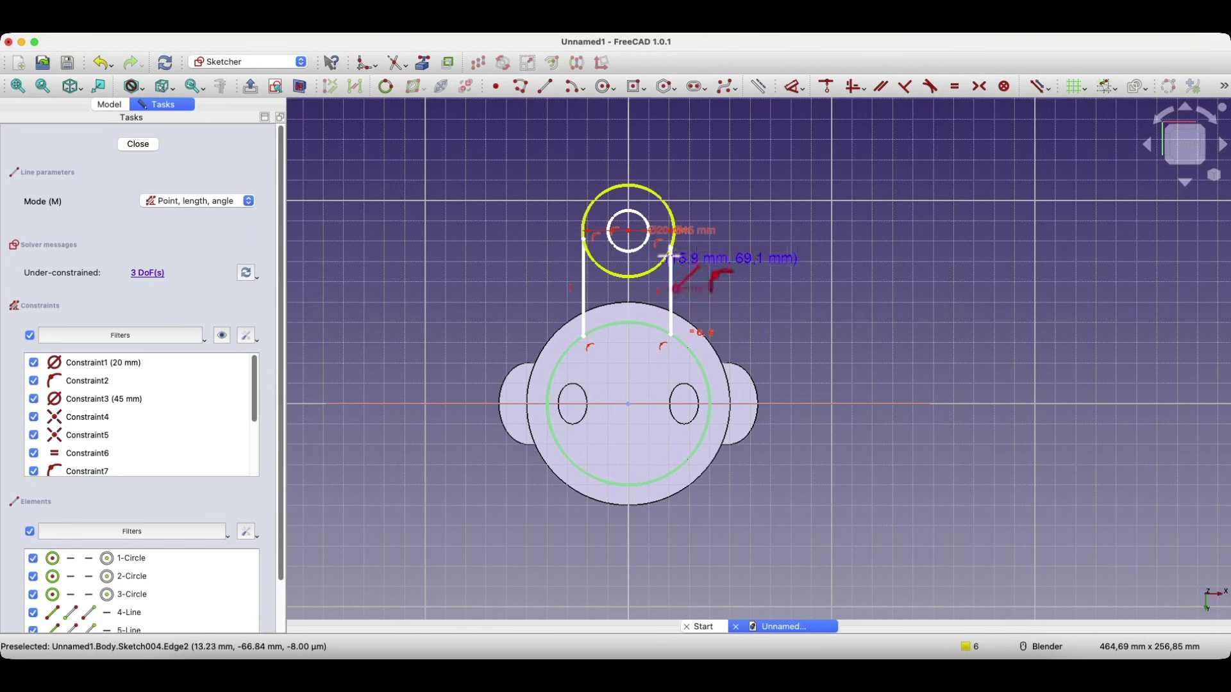
{"action": "right_click", "coordinate": [653, 289]}
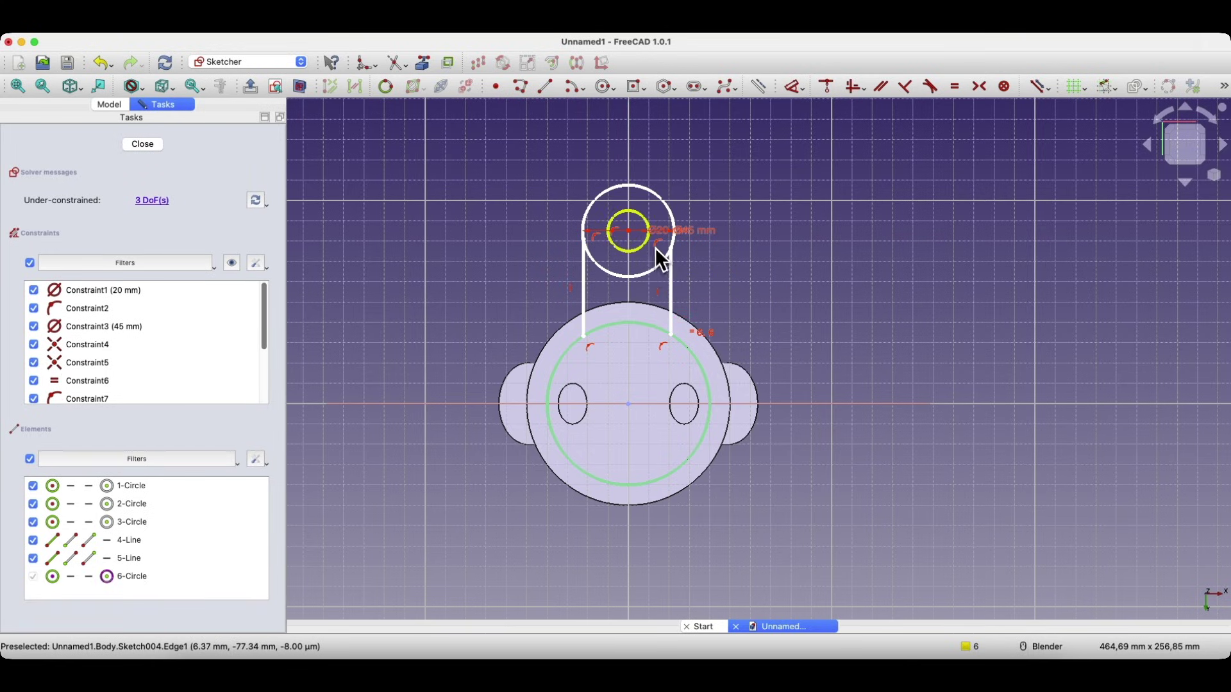
- Constrain both vertical lines tangent to the 45 mm circle
{"action": "scroll", "coordinate": [653, 246], "scroll_direction": "up", "scroll_amount": 5}
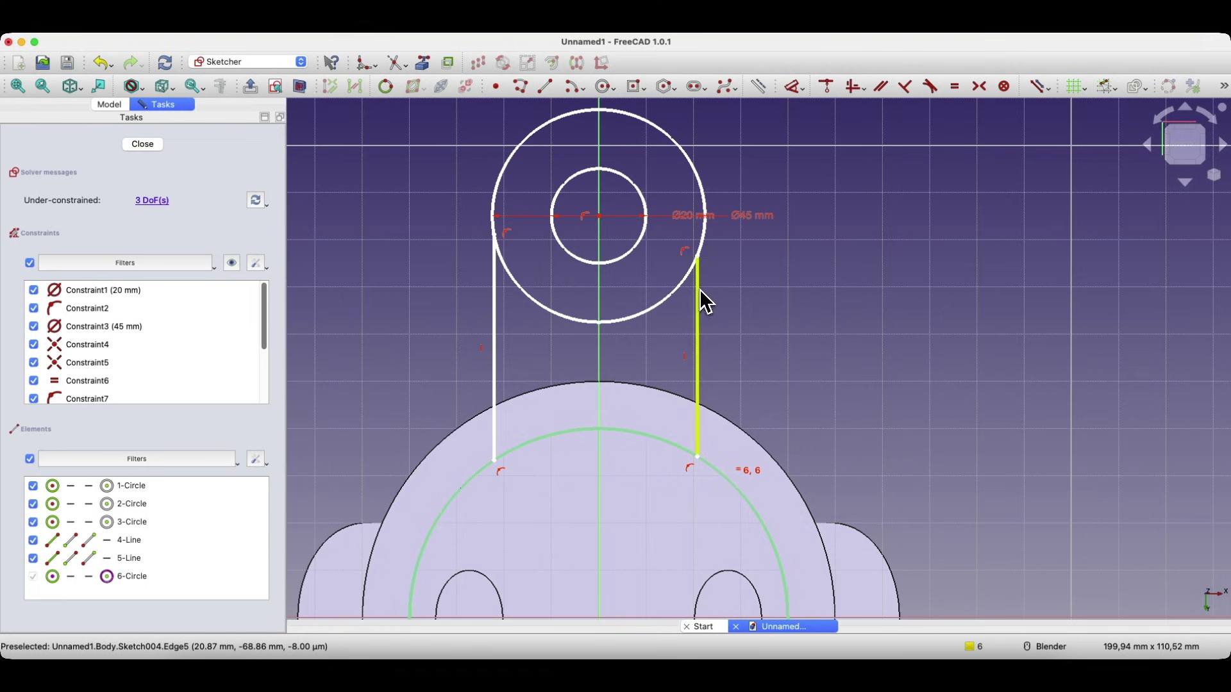
{"action": "left_click", "coordinate": [703, 302]}
{"action": "left_click", "coordinate": [705, 242]}
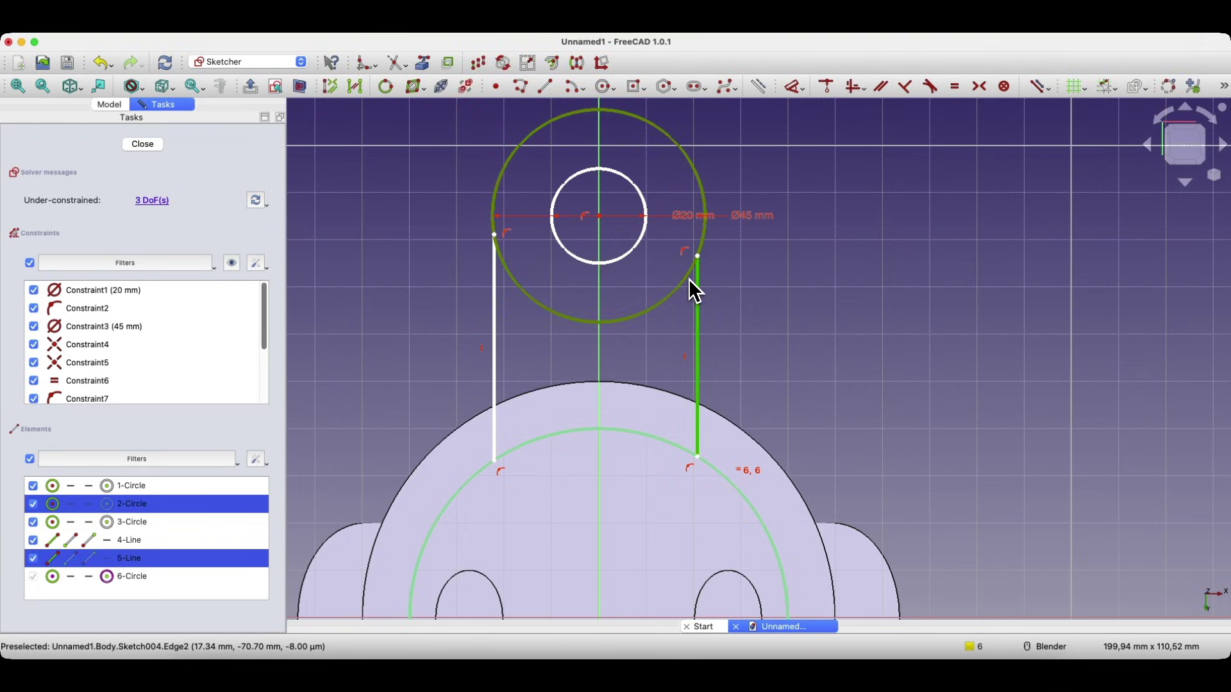
{"action": "left_click", "coordinate": [930, 86]}
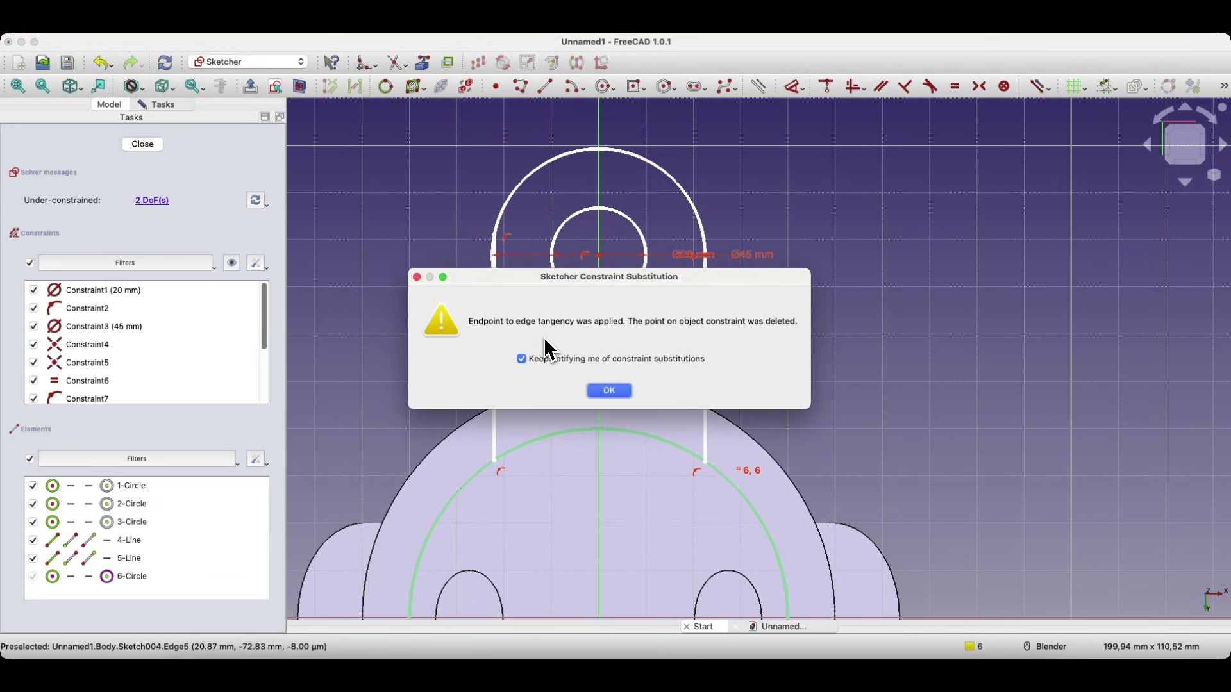
{"action": "left_click", "coordinate": [607, 394]}
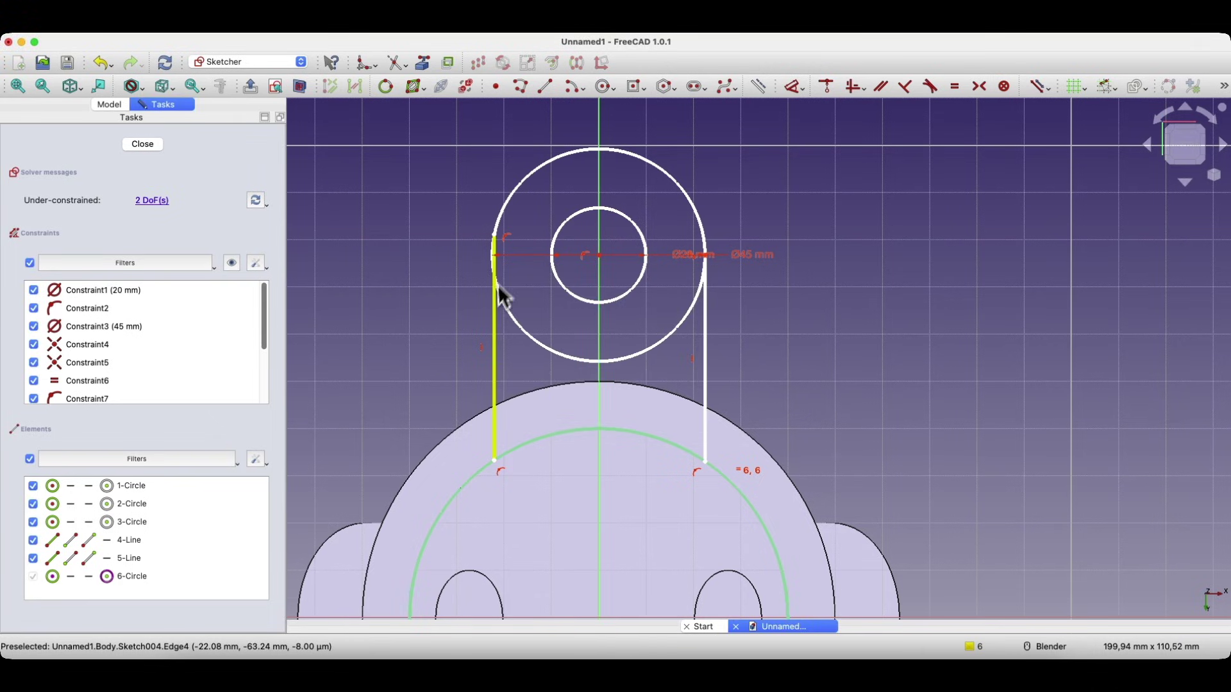
{"action": "left_click", "coordinate": [494, 346]}
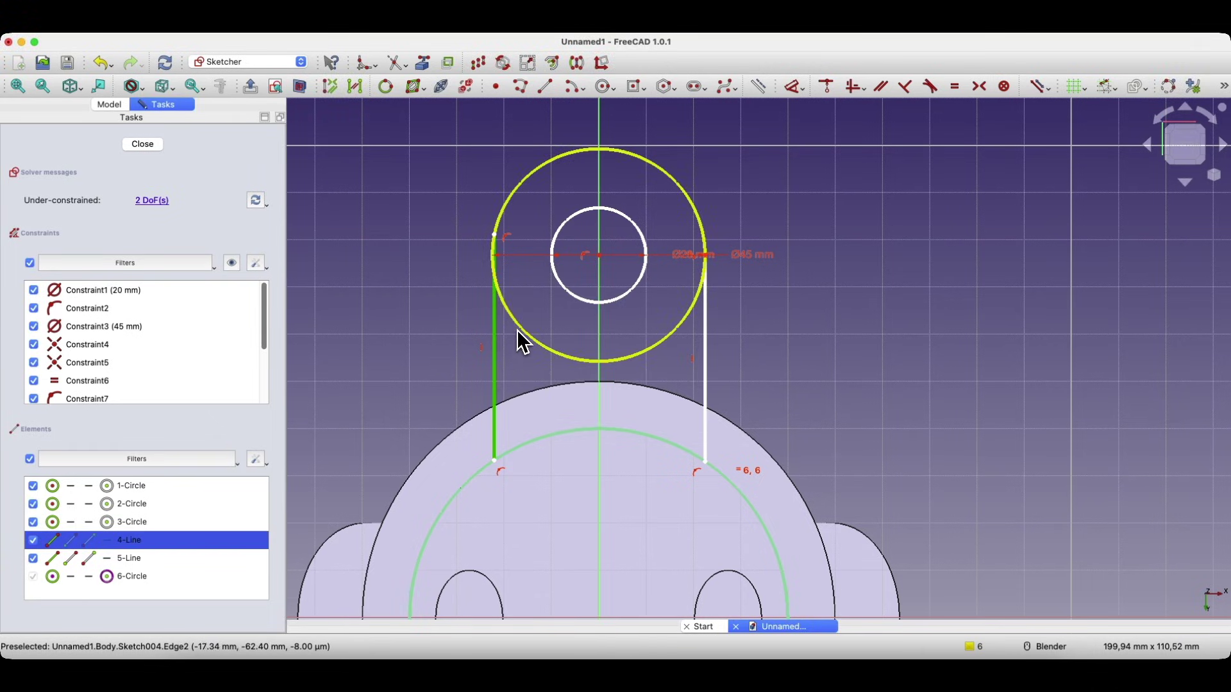
{"action": "left_click", "coordinate": [519, 327]}
{"action": "left_click", "coordinate": [929, 90]}
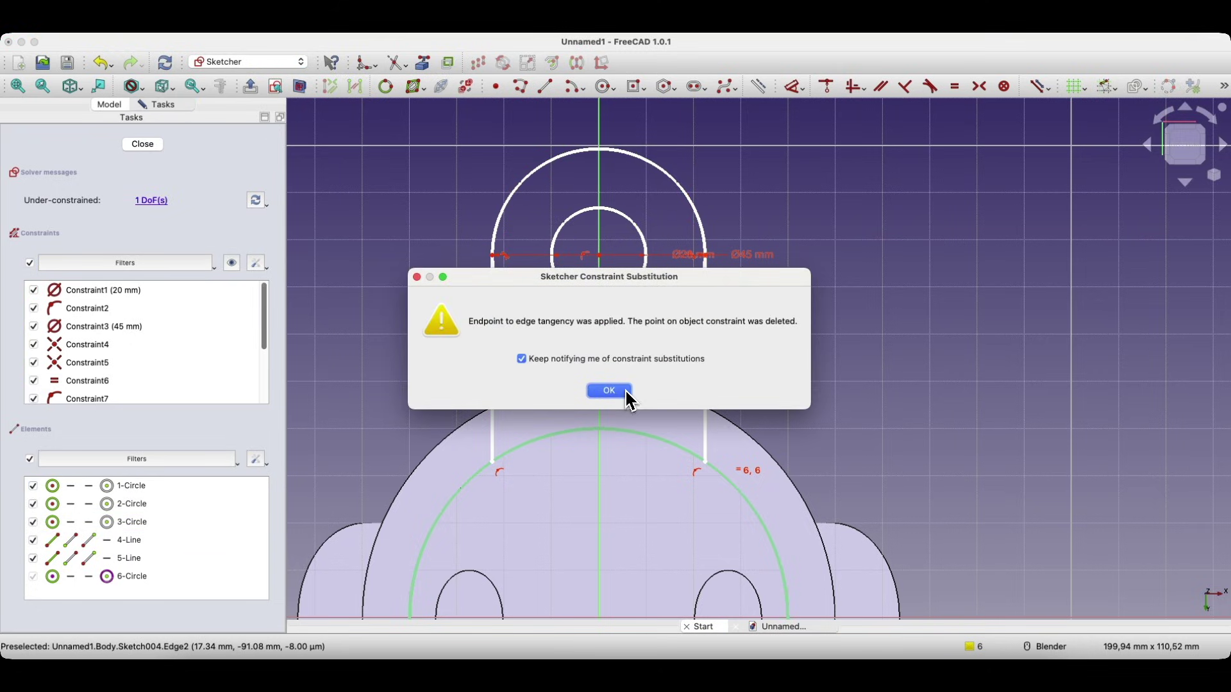
{"action": "left_click", "coordinate": [609, 391]}
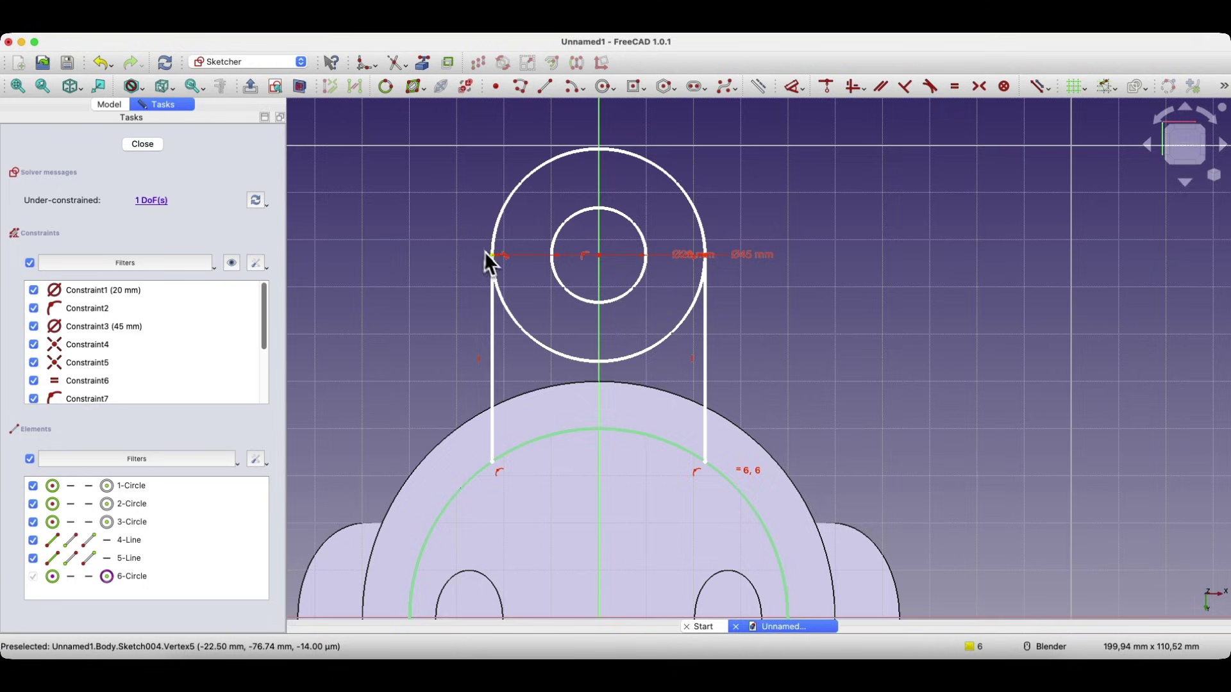
- Set the vertical distance between the 20 mm circle's centre and the origin to 75 mm
{"action": "scroll", "coordinate": [487, 252], "scroll_direction": "down", "scroll_amount": 1}
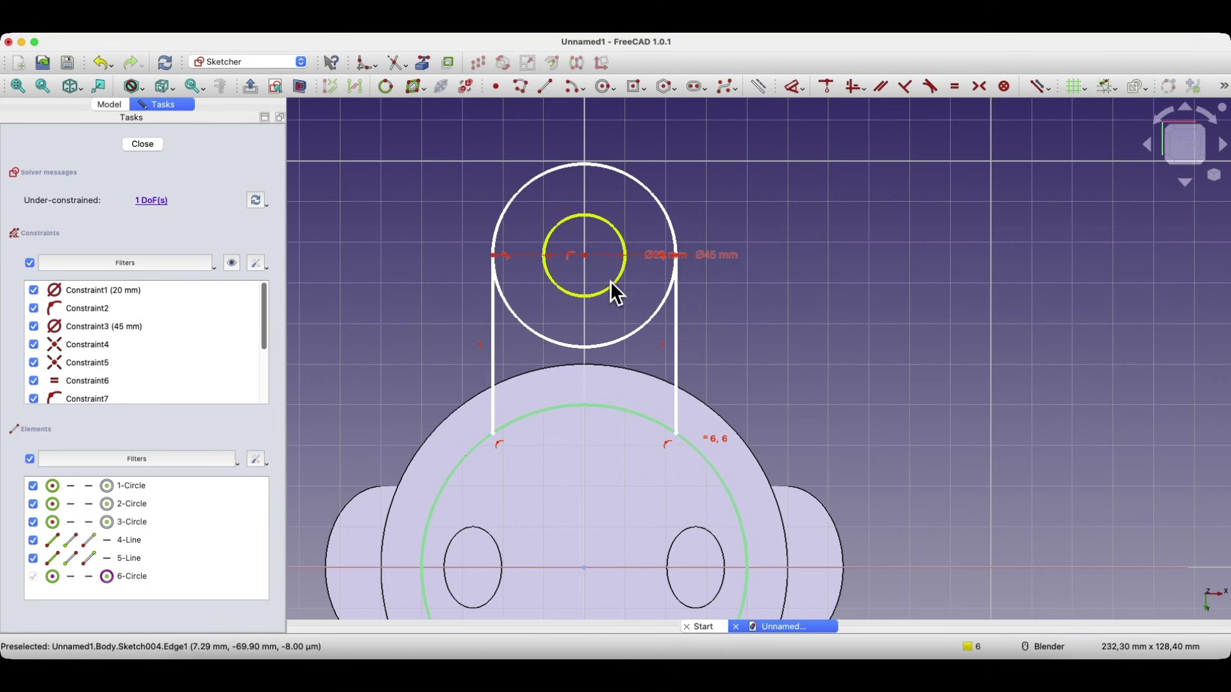
{"action": "left_click", "coordinate": [584, 256]}
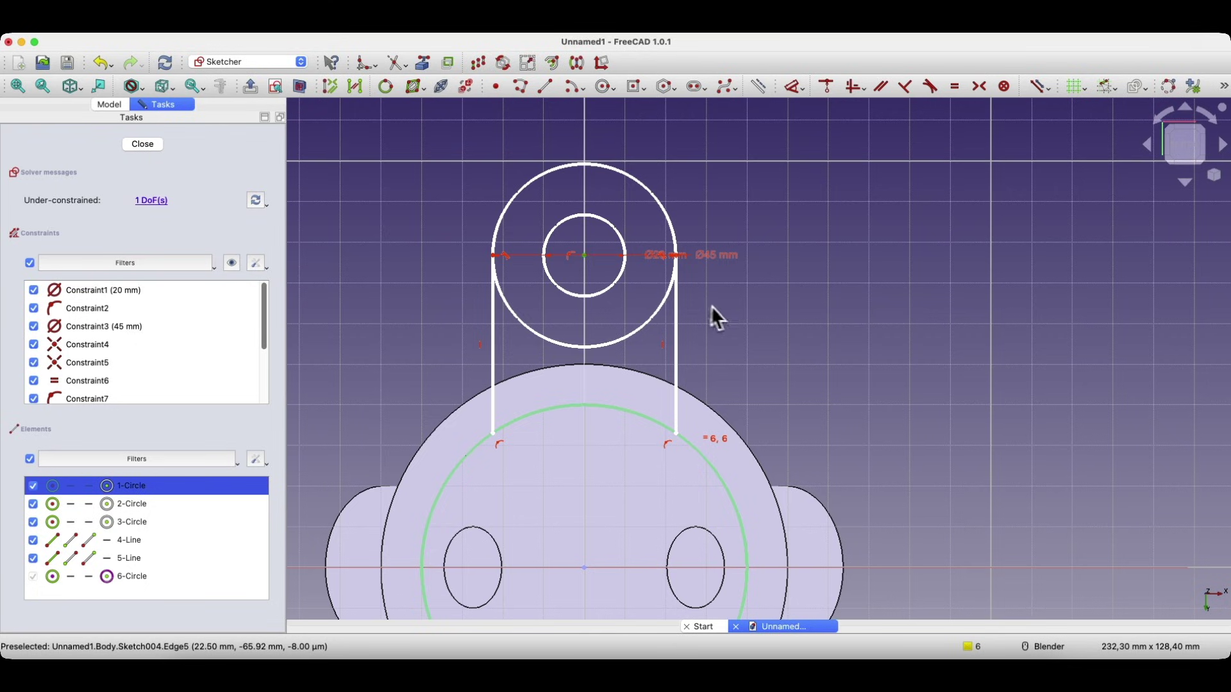
{"action": "key", "text": "d"}
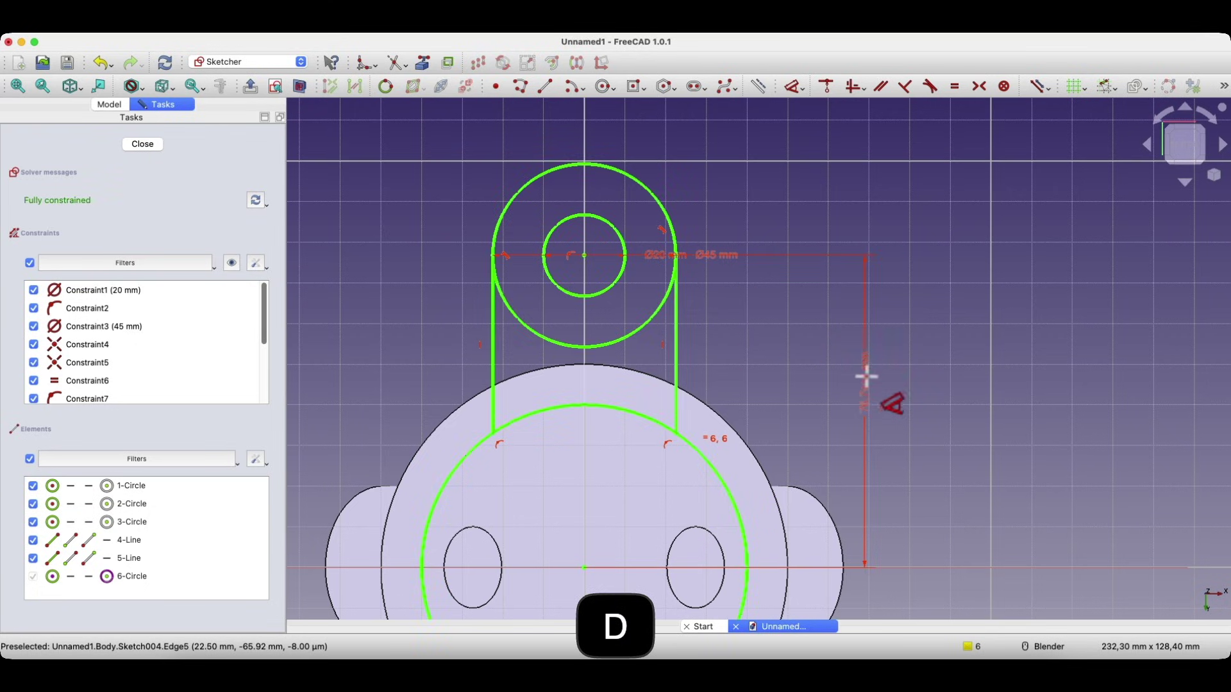
{"action": "left_click", "coordinate": [852, 384]}
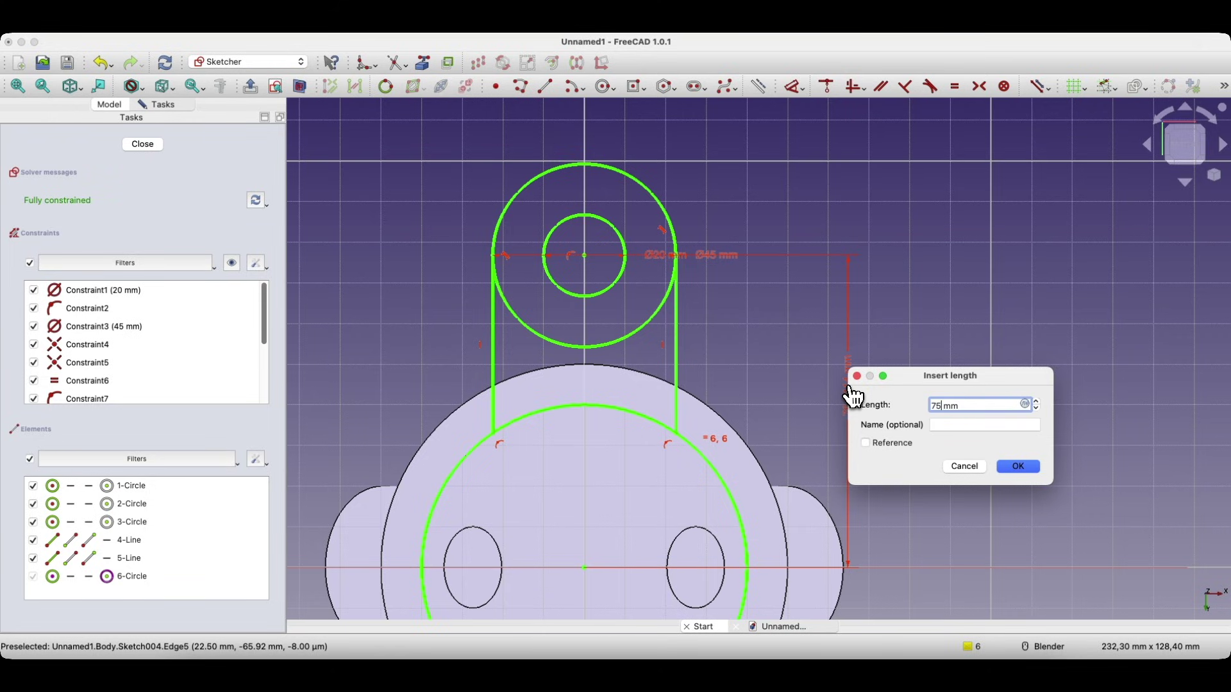
{"action": "key", "text": "Return"}
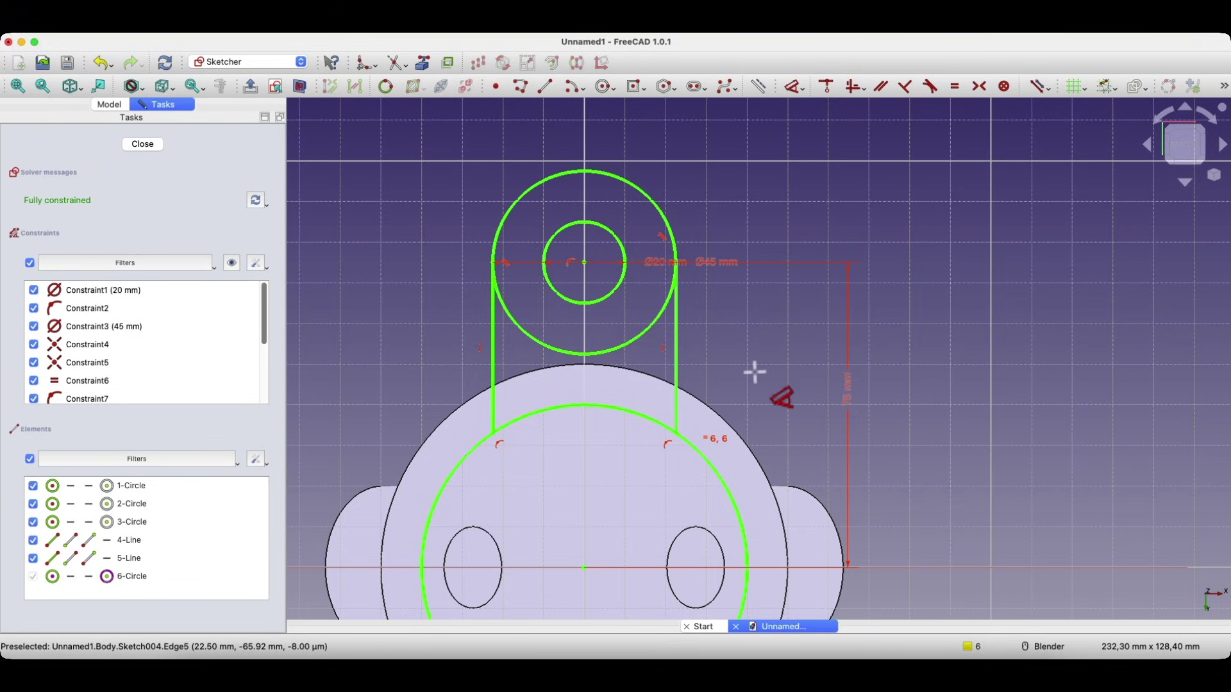
{"action": "key", "text": "Escape"}
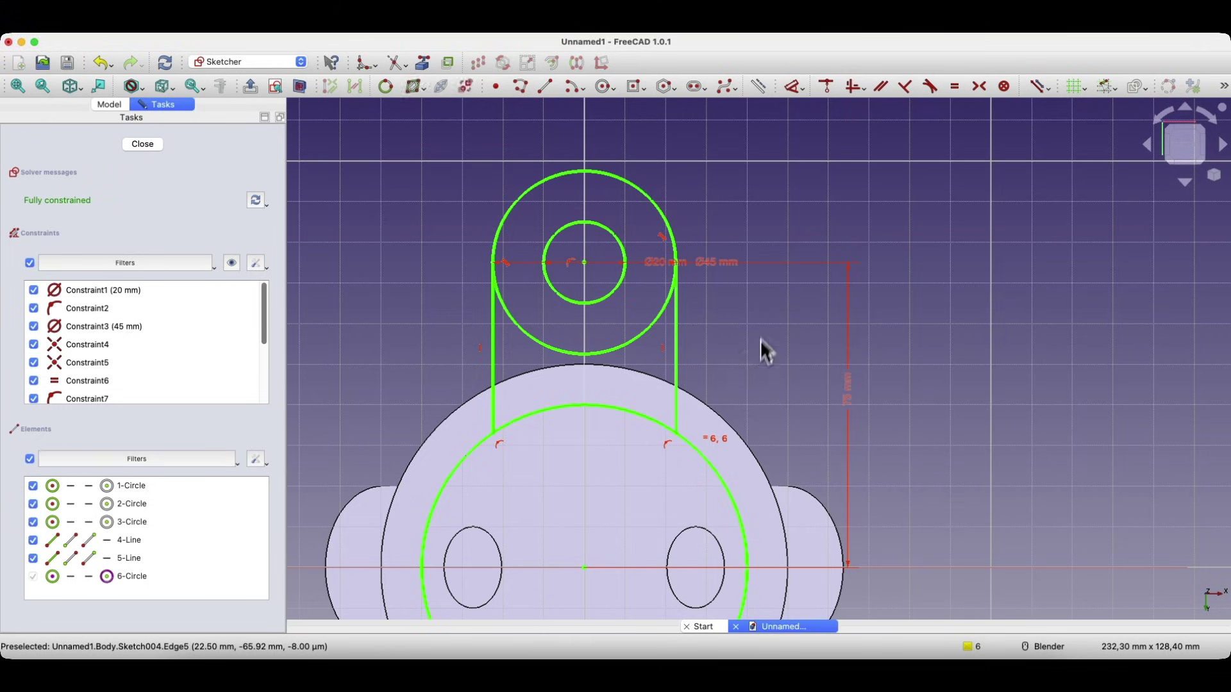
- Trim the inner-rim circle to the arc between the vertical lines and remove the 45 mm circle's dome-side half
{"action": "scroll", "coordinate": [756, 330], "scroll_direction": "down", "scroll_amount": 2}
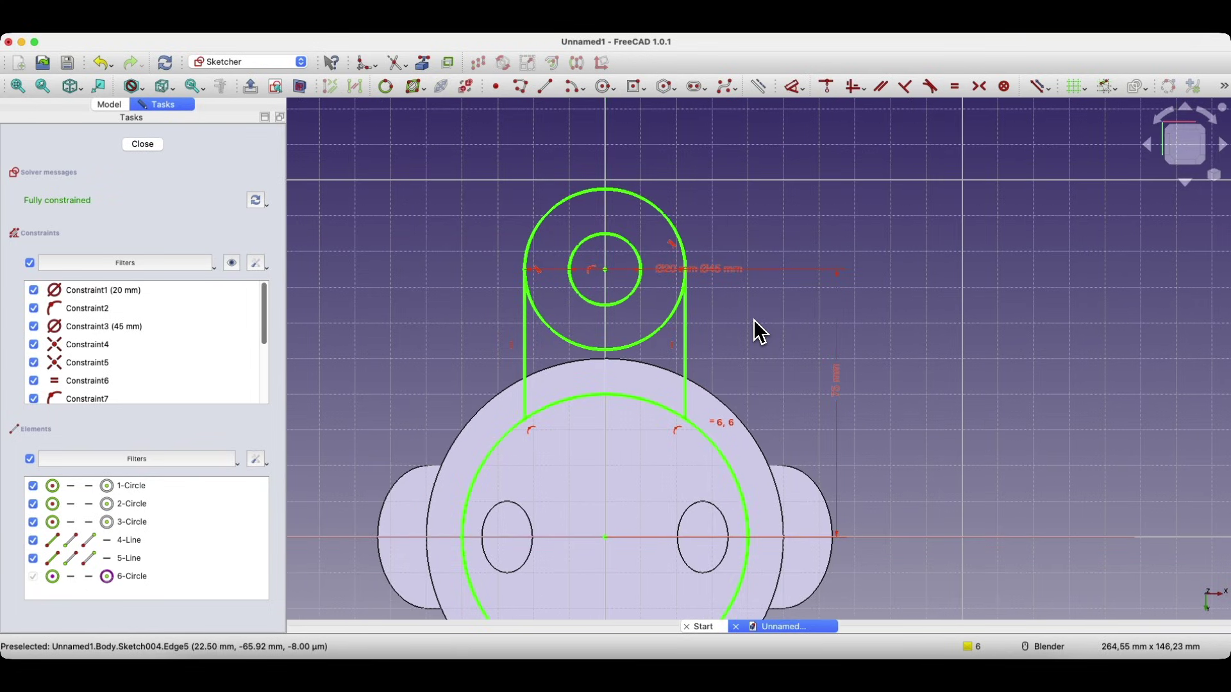
{"action": "left_click", "coordinate": [397, 64]}
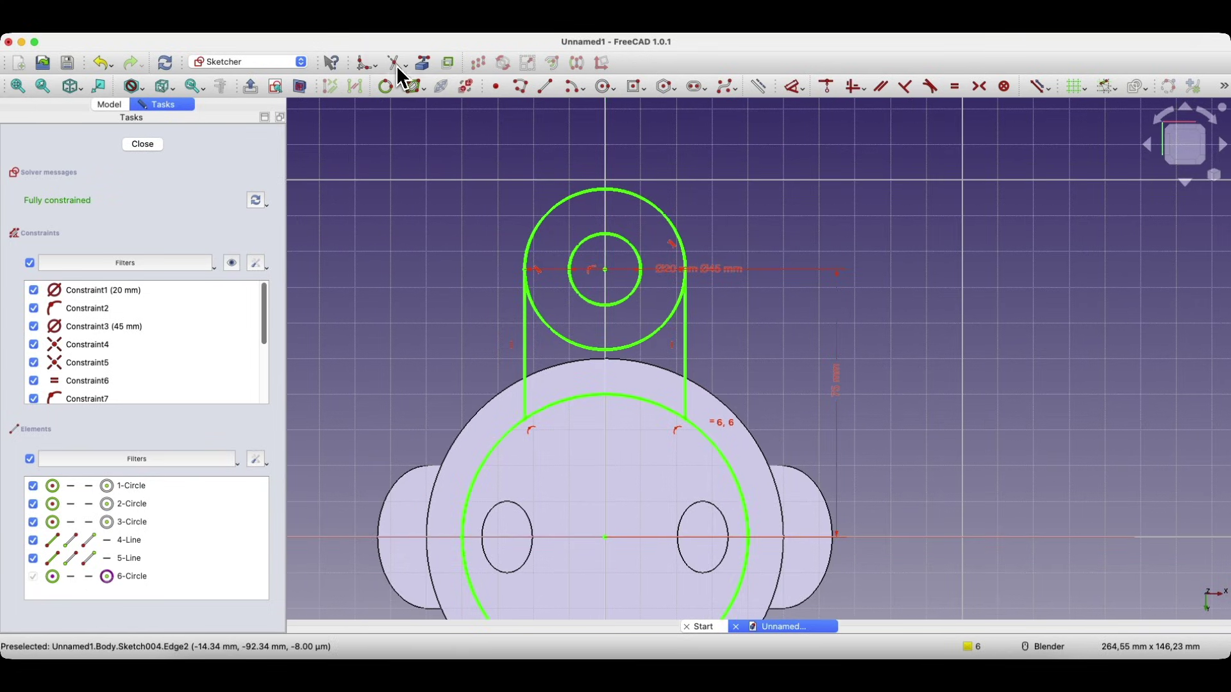
{"action": "left_click", "coordinate": [513, 451]}
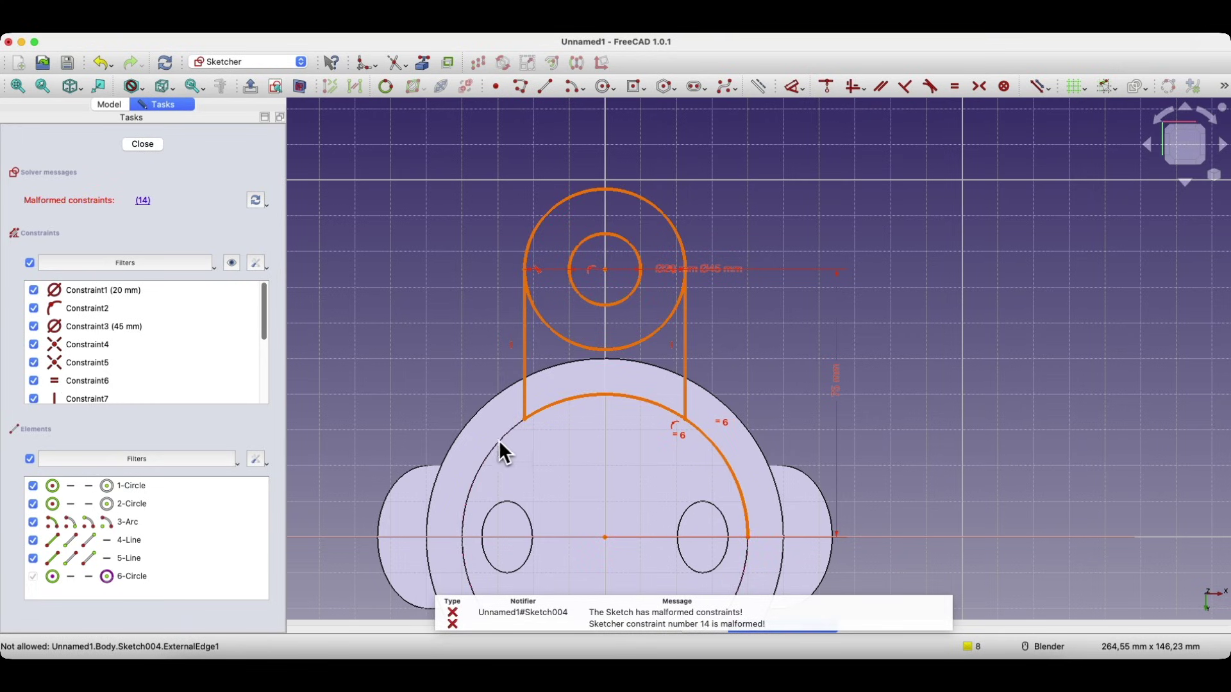
{"action": "left_click", "coordinate": [704, 435]}
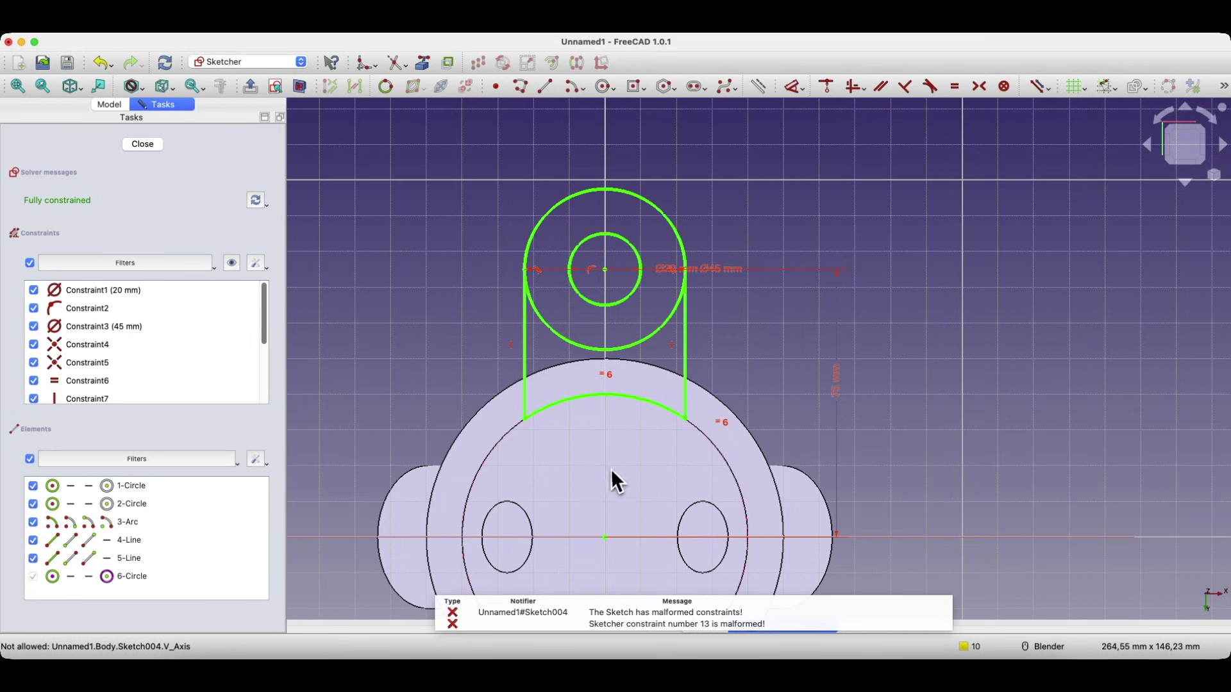
{"action": "key", "text": "g"}
{"action": "key", "text": "t"}
{"action": "left_click", "coordinate": [639, 343]}
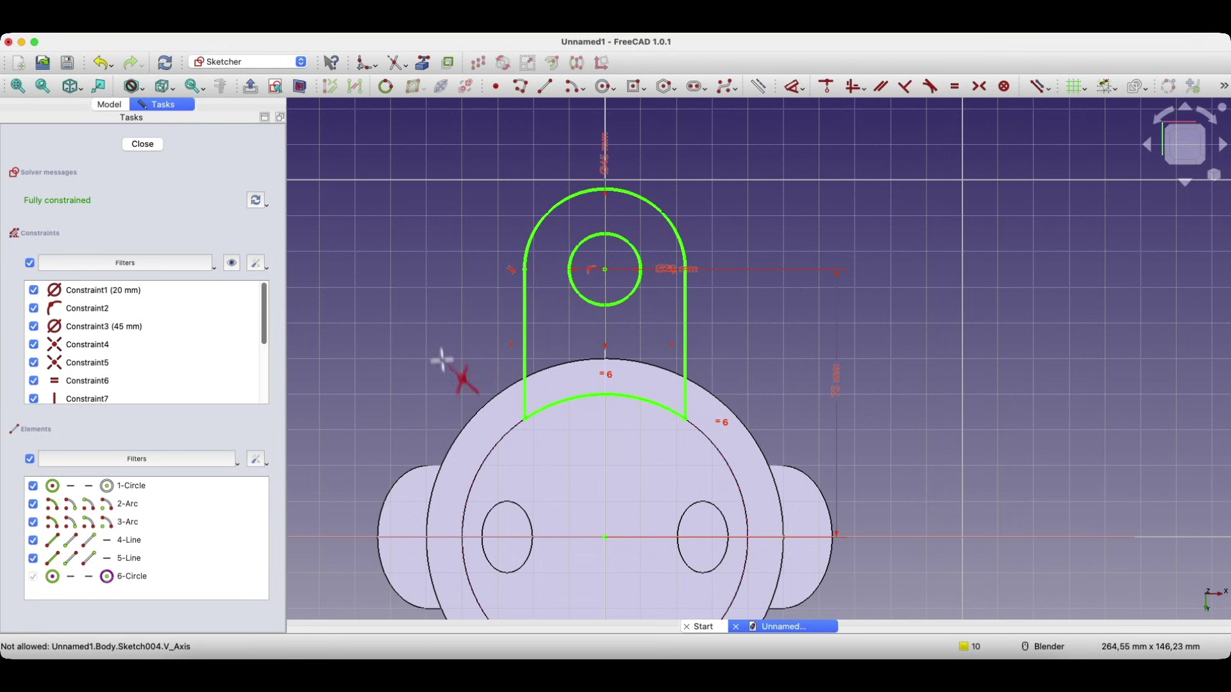
- Close the sketch and pad the lug profile 10 mm in the reversed direction
{"action": "left_click", "coordinate": [141, 149]}
{"action": "mouse_move", "coordinate": [448, 212]}
{"action": "middle_mouse_down"}
{"action": "mouse_move", "coordinate": [618, 359]}
{"action": "mouse_move", "coordinate": [693, 344]}
{"action": "mouse_move", "coordinate": [694, 331]}
{"action": "middle_mouse_up"}
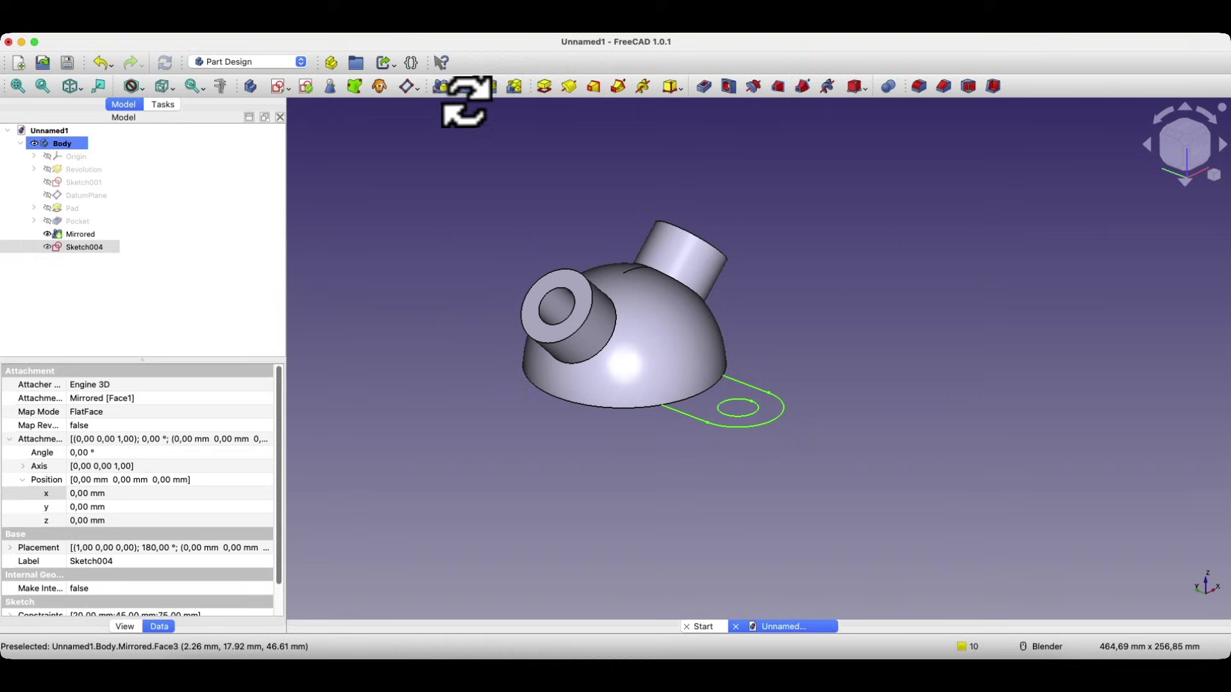
{"action": "left_click", "coordinate": [546, 89]}
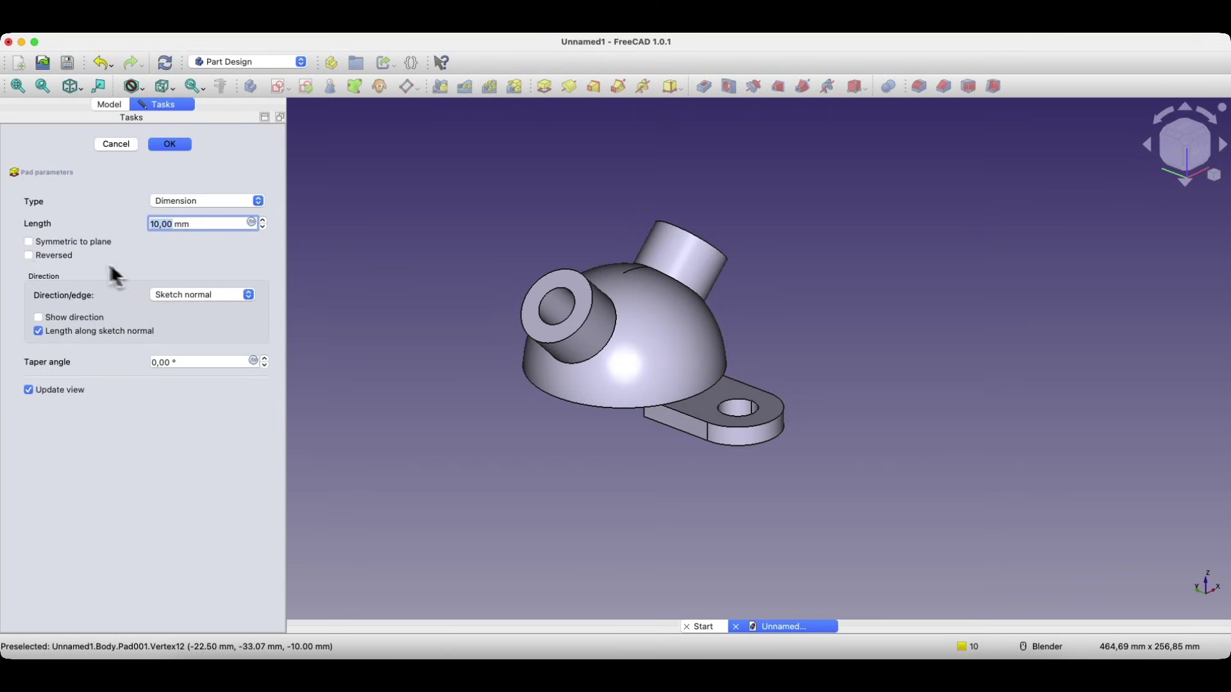
{"action": "left_click", "coordinate": [29, 256]}
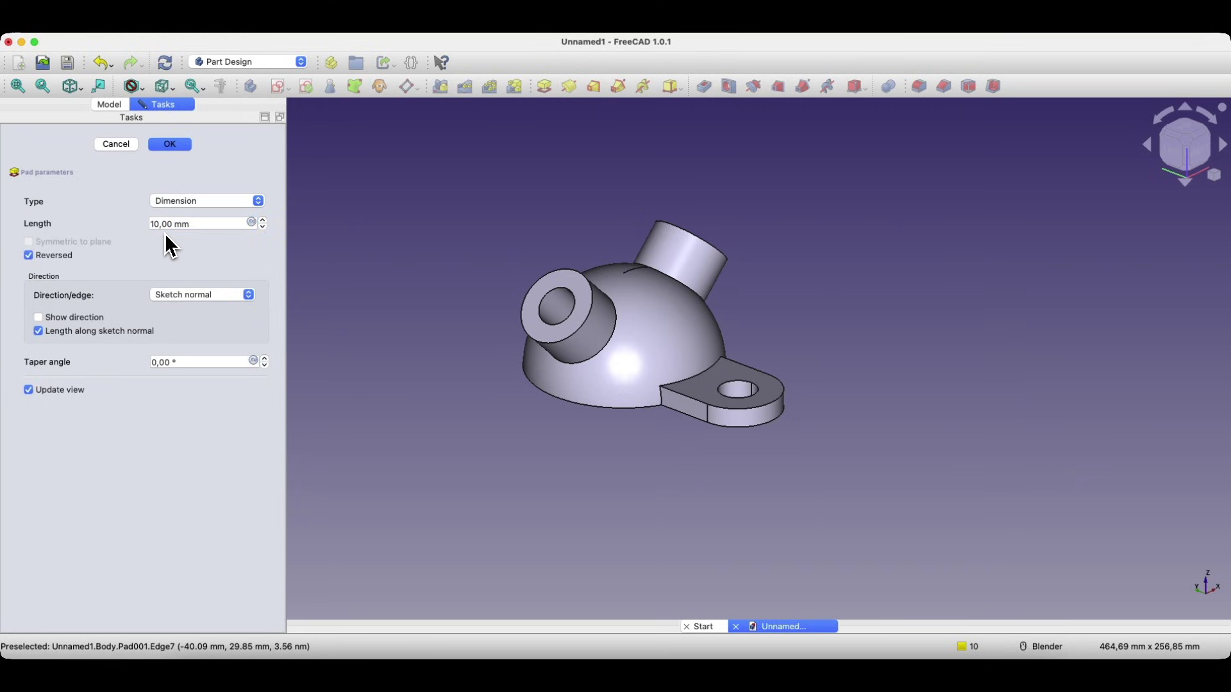
{"action": "left_click", "coordinate": [169, 144]}
- Mirror the lug pad across the Base XZ plane using Transform tool shapes
{"action": "middle_click_drag", "start_coordinate": [733, 420], "coordinate": [714, 399]}
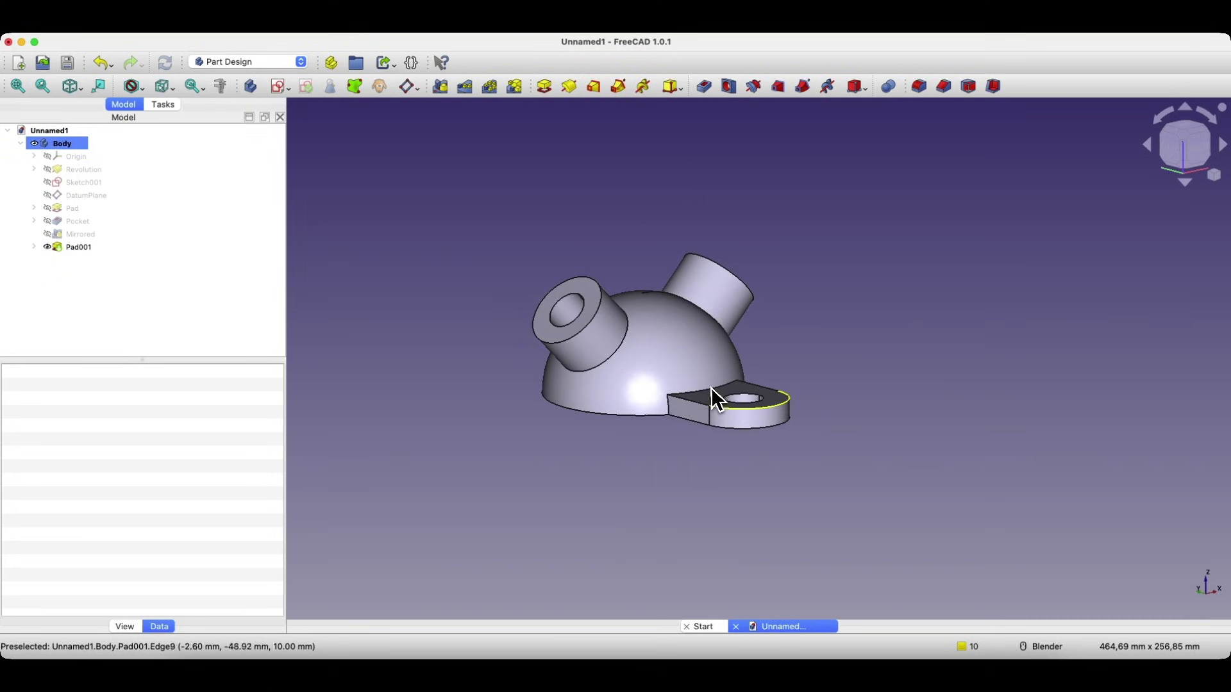
{"action": "left_click", "coordinate": [73, 248]}
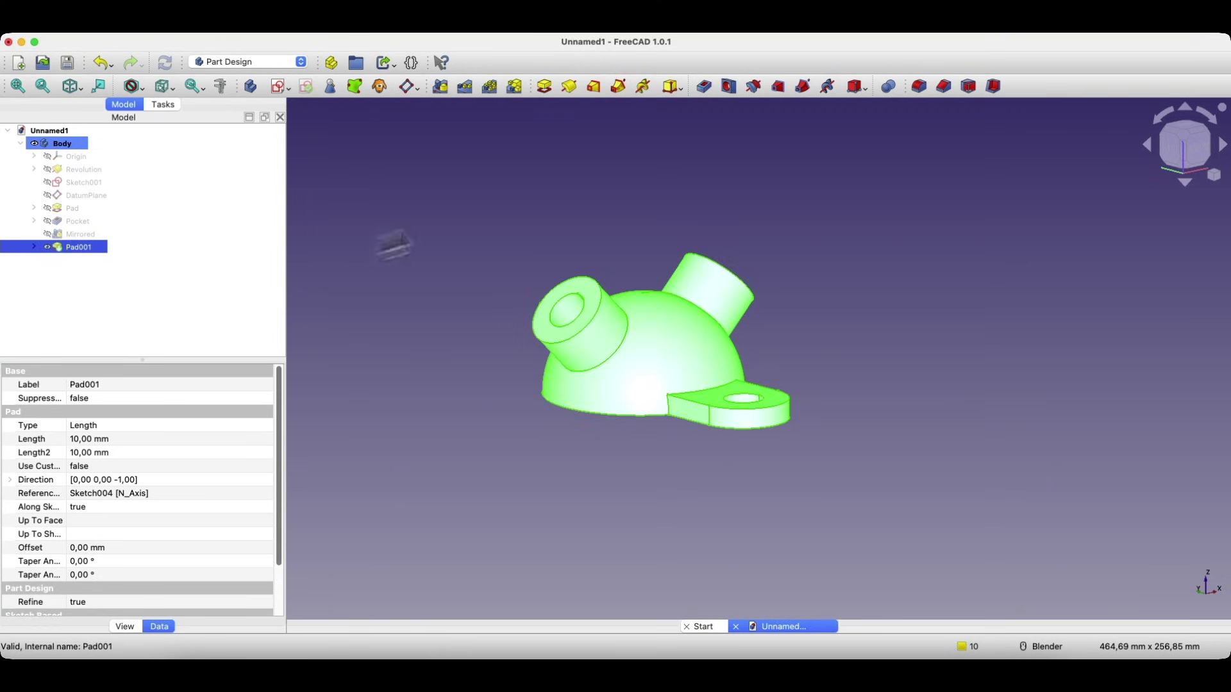
{"action": "left_click", "coordinate": [445, 91]}
{"action": "middle_click_drag", "start_coordinate": [766, 404], "coordinate": [713, 446]}
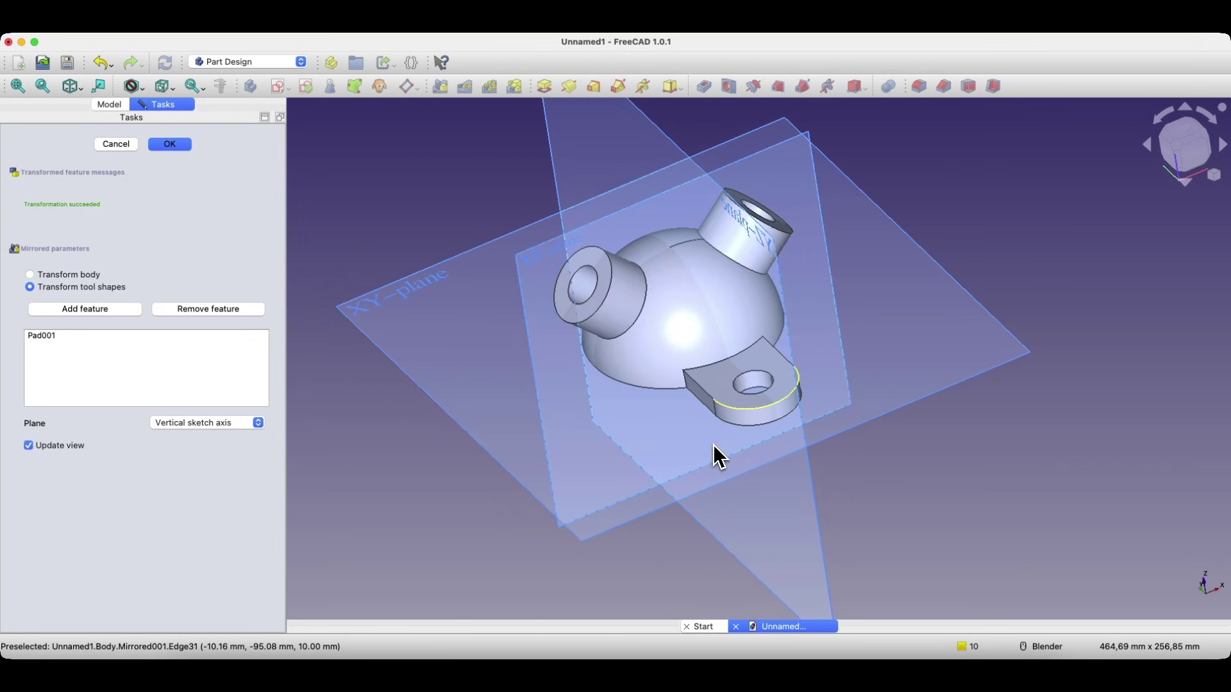
{"action": "left_click", "coordinate": [216, 425]}
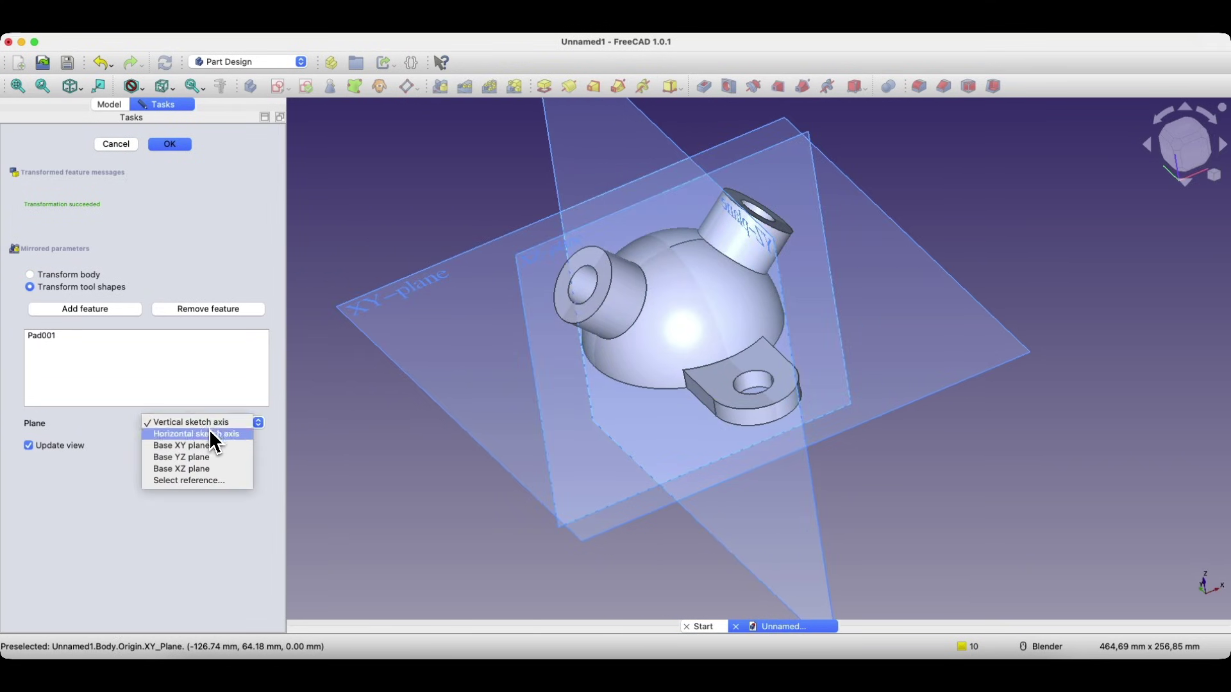
{"action": "left_click", "coordinate": [190, 468]}
{"action": "middle_click_drag", "start_coordinate": [420, 404], "coordinate": [530, 421]}
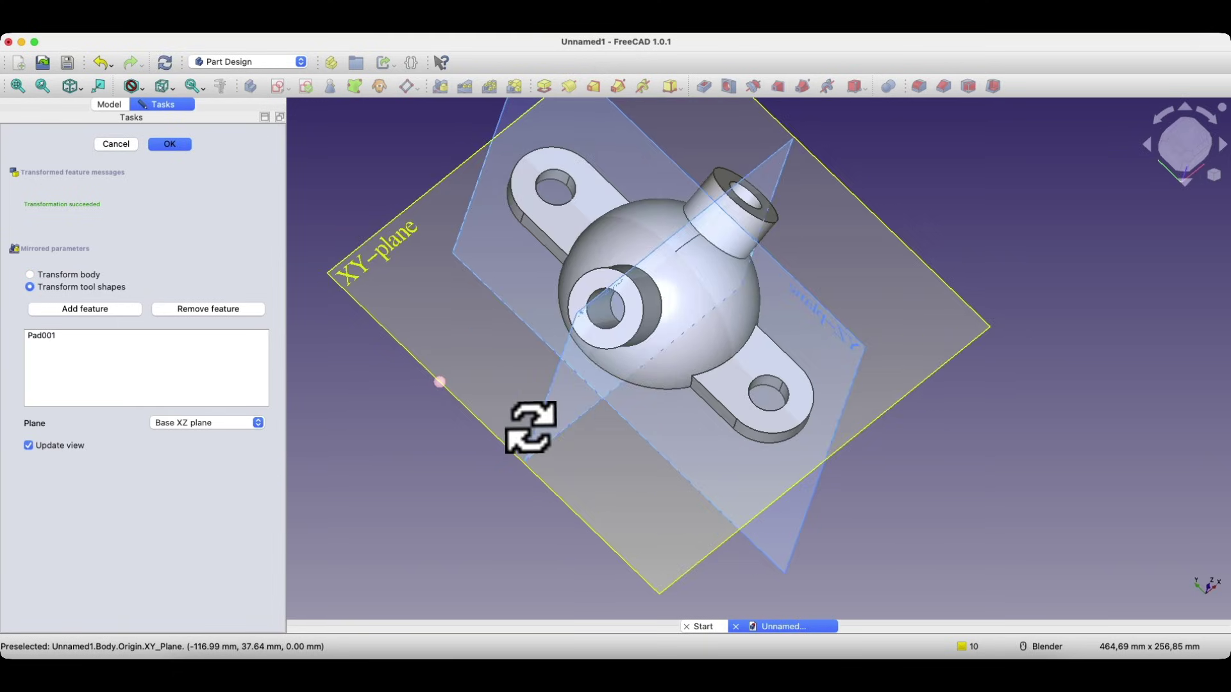
{"action": "left_click", "coordinate": [167, 144]}
- Display the finished body in the Wireframe draw style
{"action": "middle_click_drag", "start_coordinate": [359, 276], "coordinate": [366, 350]}
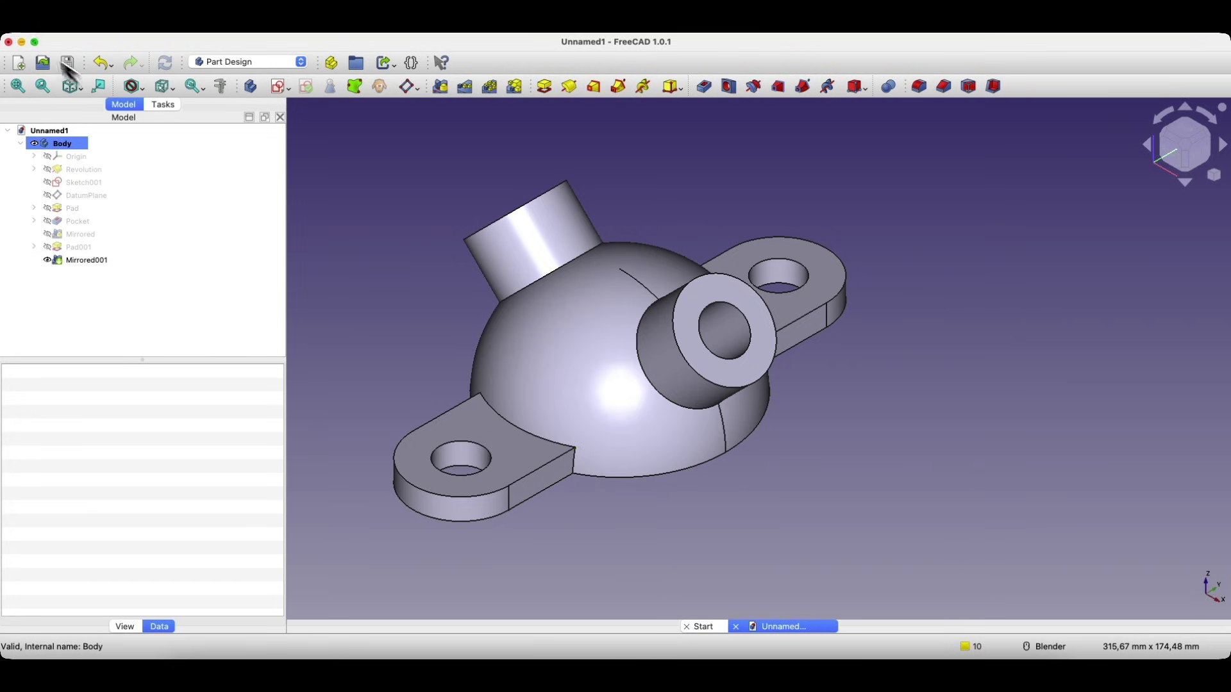
{"action": "left_click", "coordinate": [145, 86]}
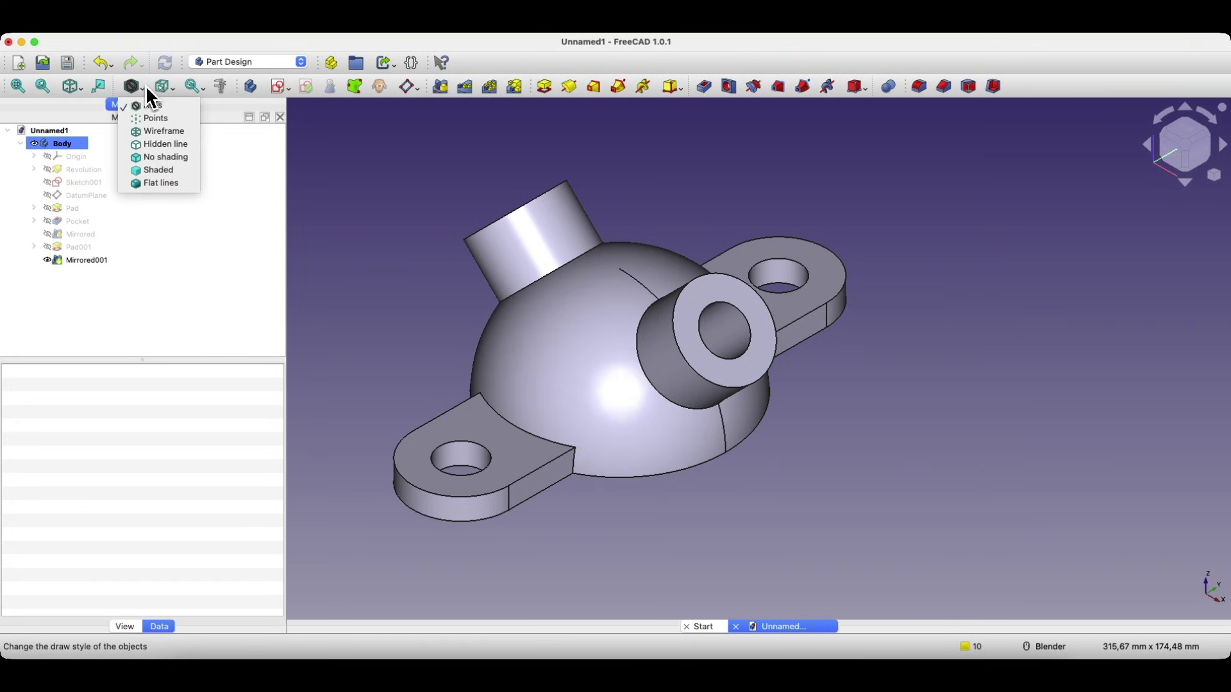
{"action": "left_click", "coordinate": [162, 130]}
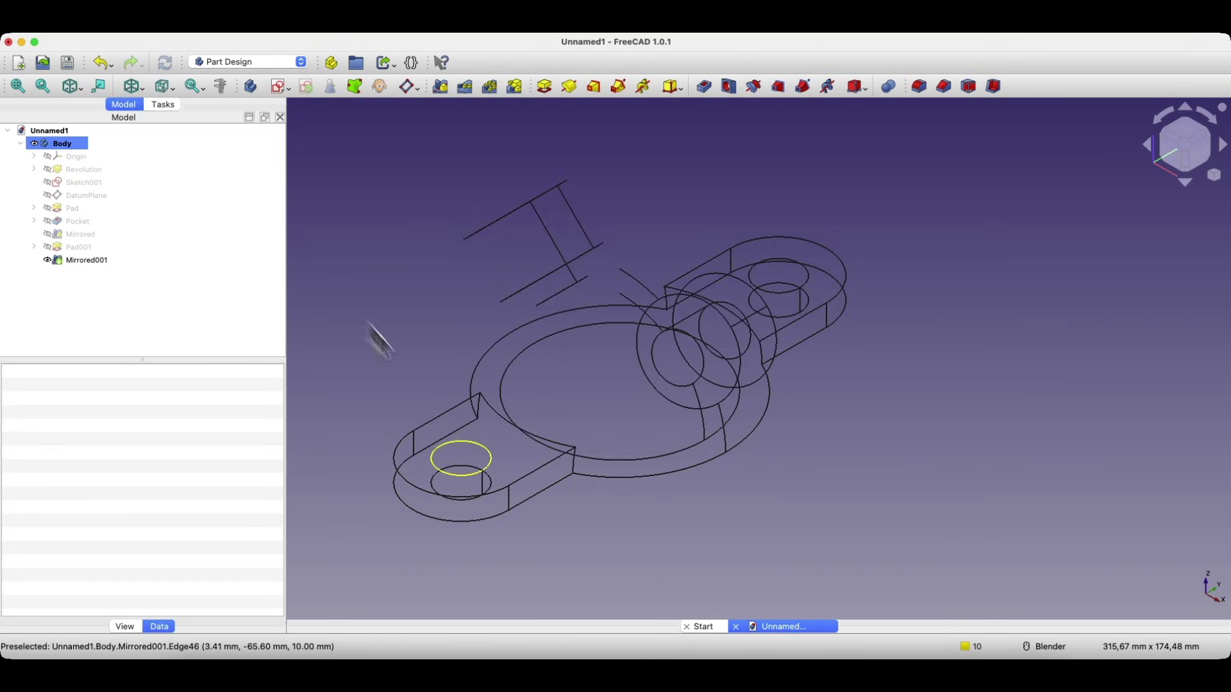
- Select the six edges where the two side lugs meet the dome and restore the body's shaded display
{"action": "left_click", "coordinate": [479, 413]}
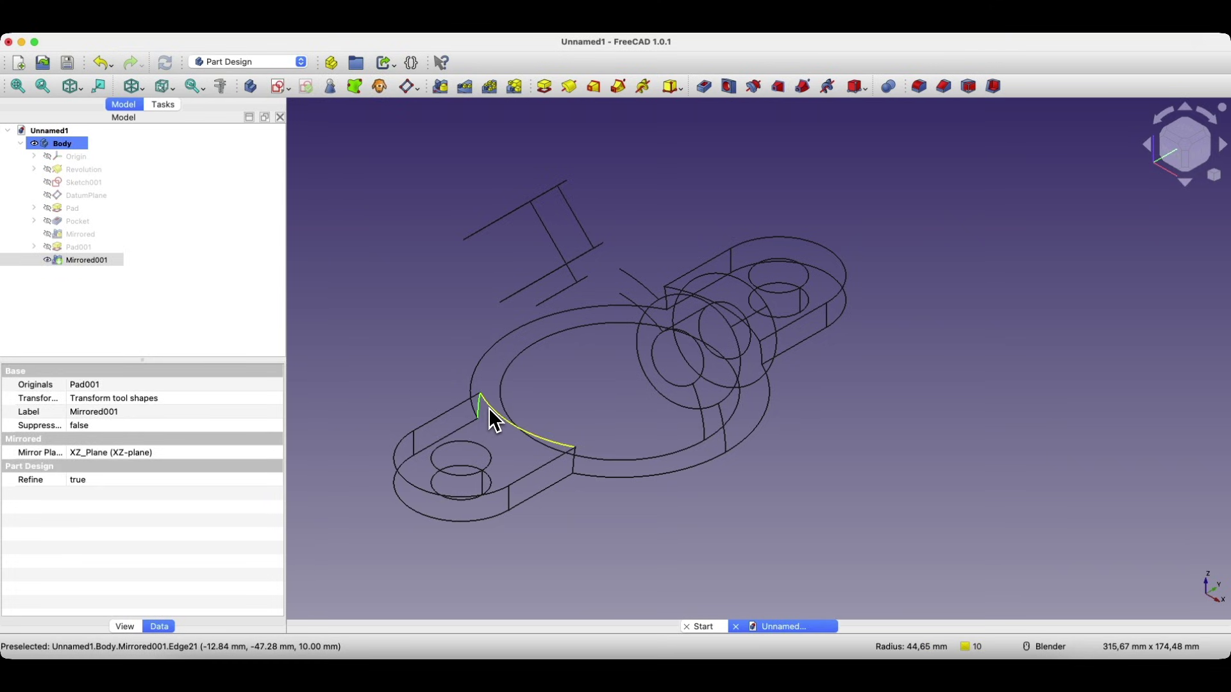
{"action": "left_click", "coordinate": [490, 410], "text": "ctrl"}
{"action": "left_click", "coordinate": [577, 463], "text": "ctrl"}
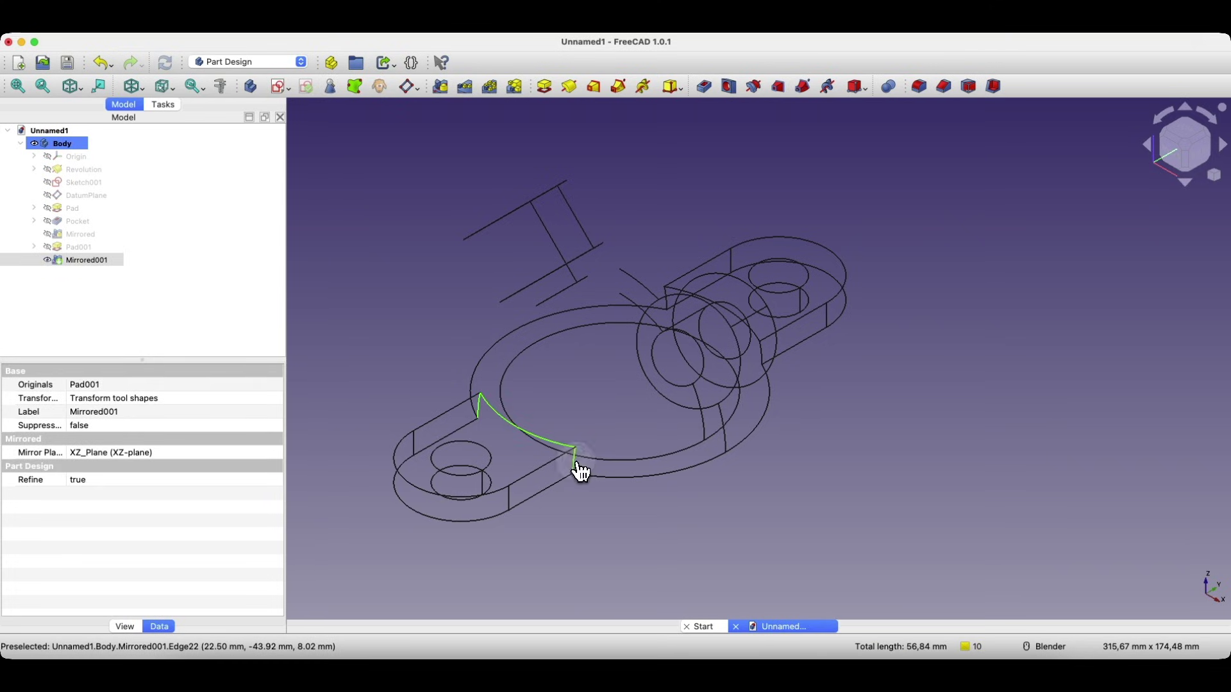
{"action": "middle_click_drag", "start_coordinate": [796, 388], "coordinate": [748, 394]}
{"action": "left_click", "coordinate": [783, 358], "text": "ctrl"}
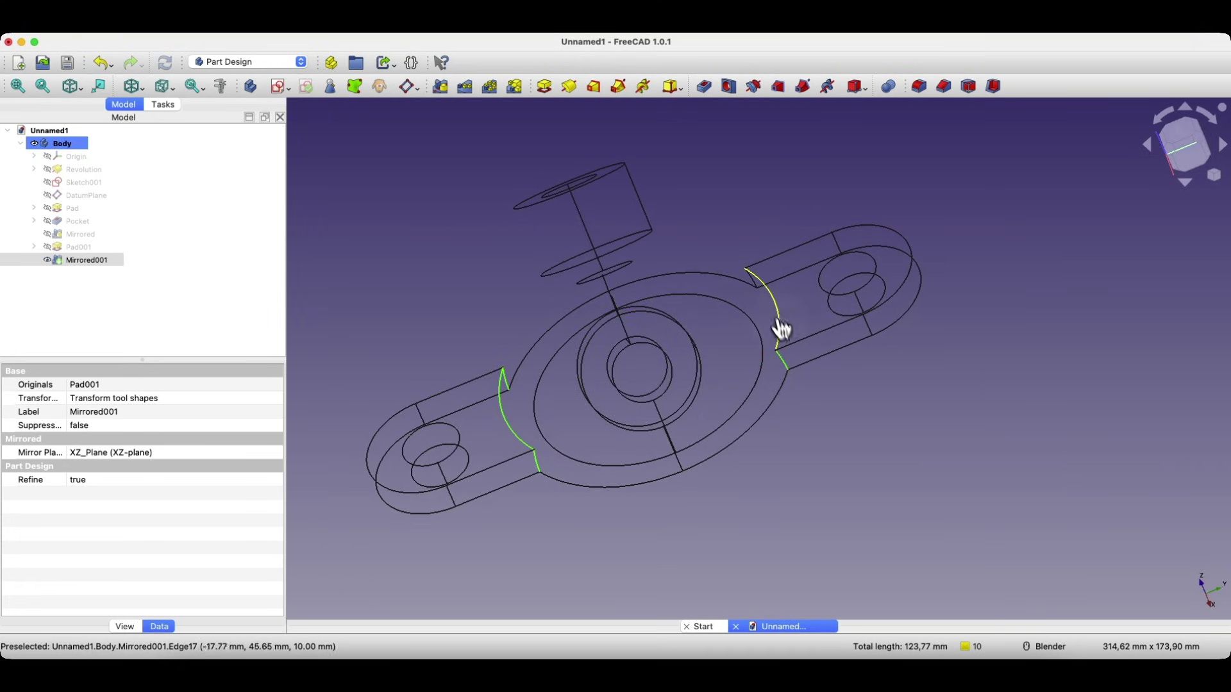
{"action": "middle_click_drag", "start_coordinate": [755, 288], "coordinate": [820, 269]}
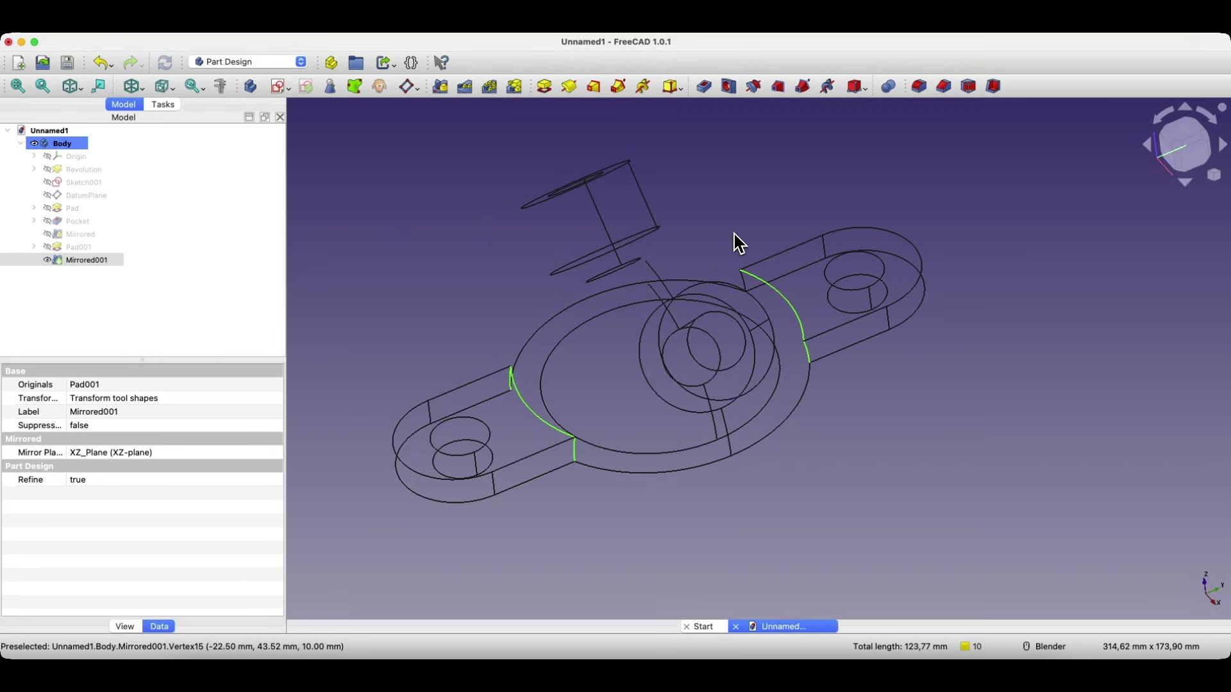
{"action": "middle_click_drag", "start_coordinate": [733, 242], "coordinate": [705, 269]}
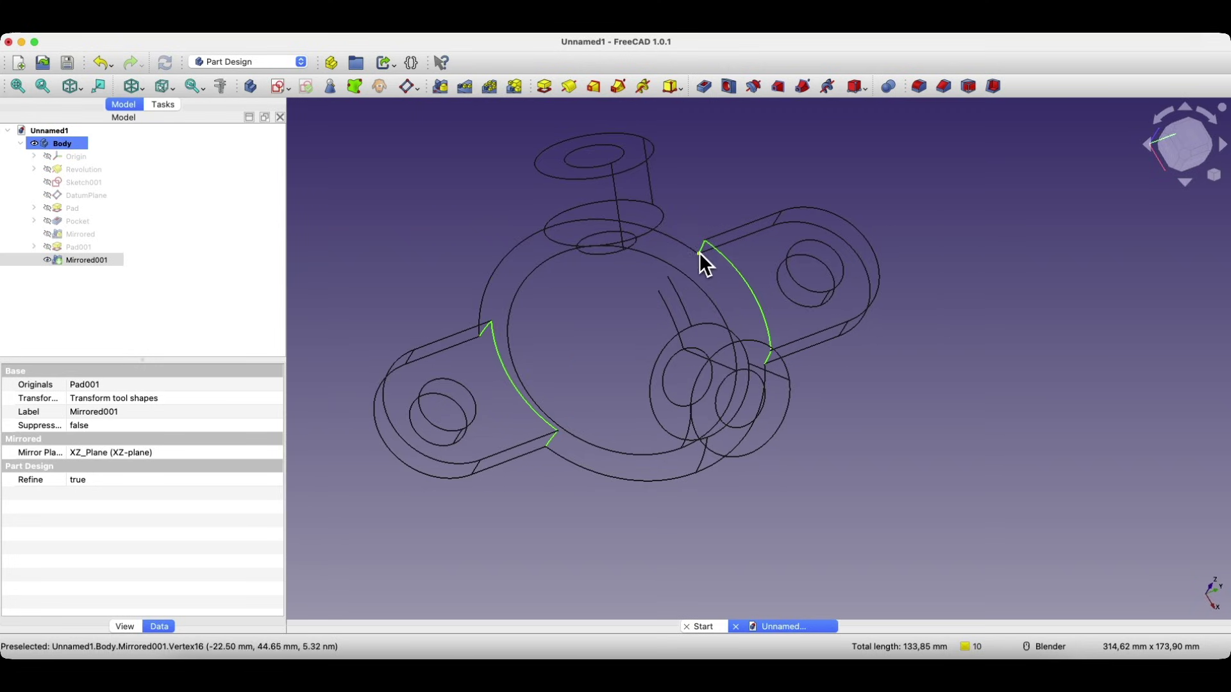
{"action": "left_click", "coordinate": [144, 85]}
{"action": "left_click", "coordinate": [147, 105]}
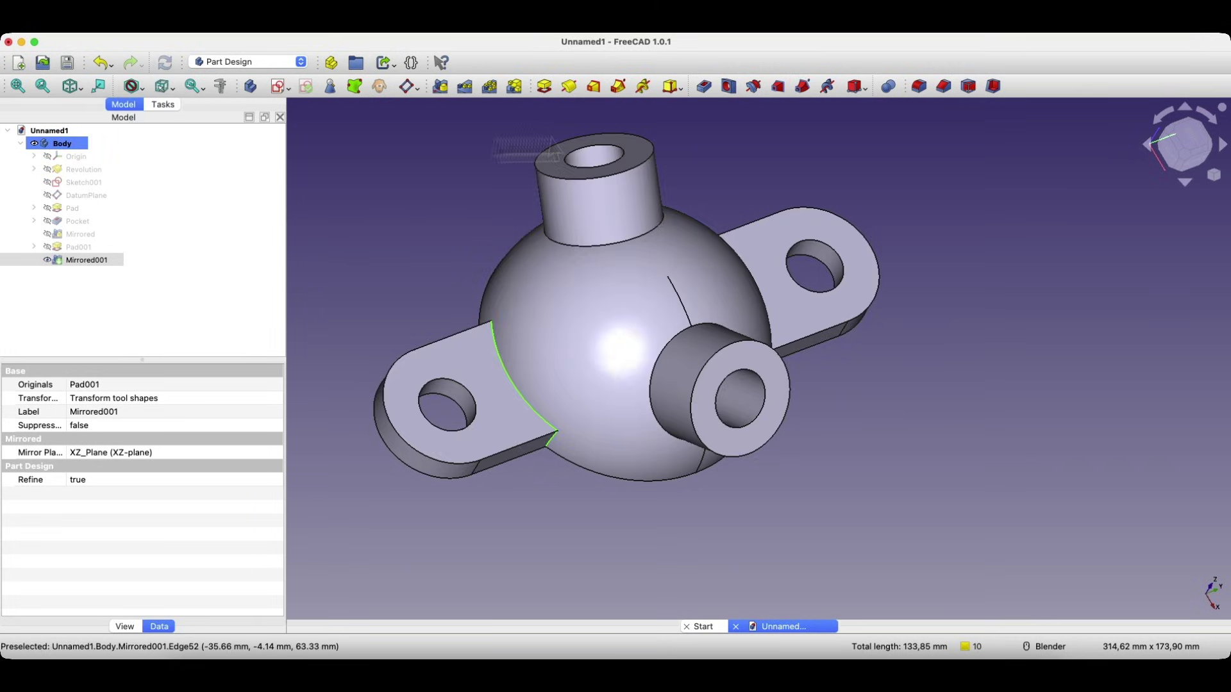
- Fillet the selected lug-to-dome edges with a 5 mm radius
{"action": "left_click", "coordinate": [918, 87]}
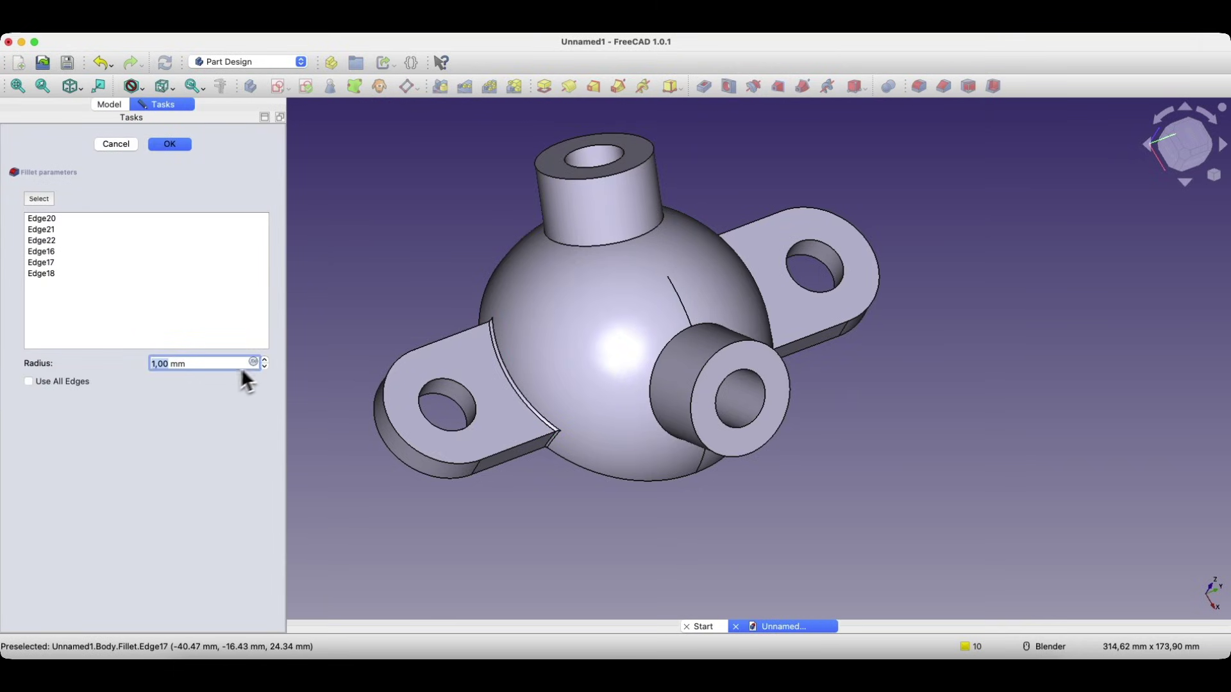
{"action": "left_click", "coordinate": [266, 362]}
{"action": "left_click", "coordinate": [265, 362]}
{"action": "left_click", "coordinate": [265, 361]}
{"action": "left_click", "coordinate": [265, 360]}
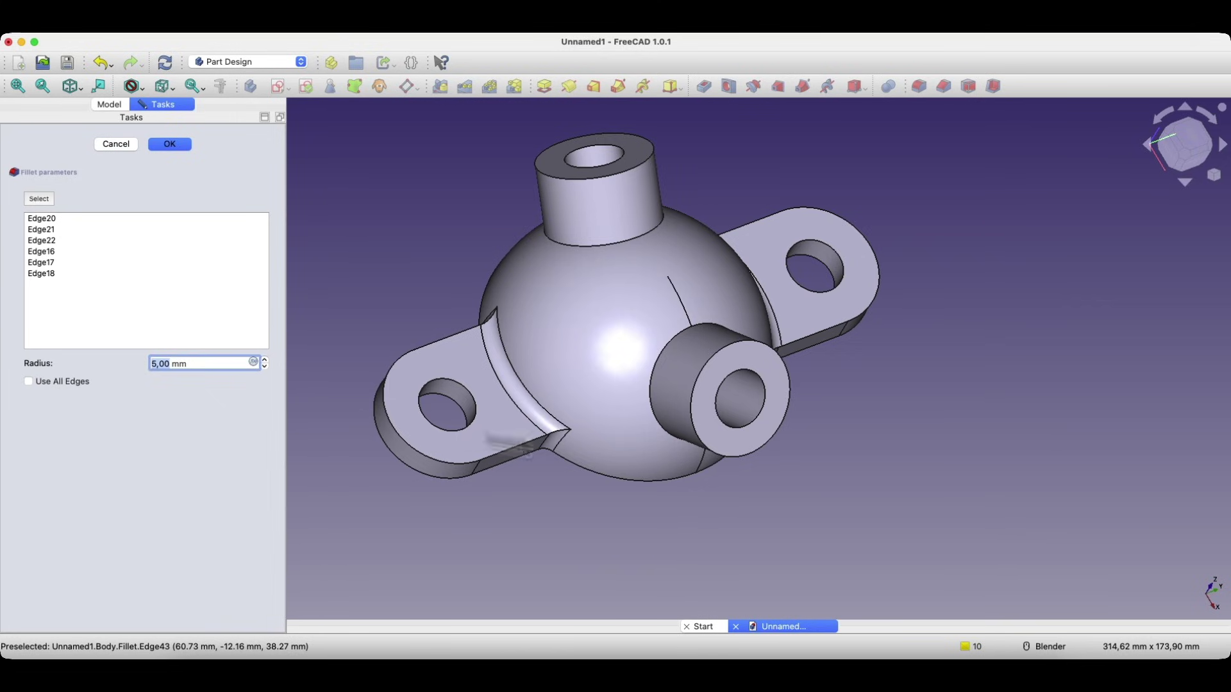
{"action": "middle_click_drag", "start_coordinate": [942, 454], "coordinate": [846, 384]}
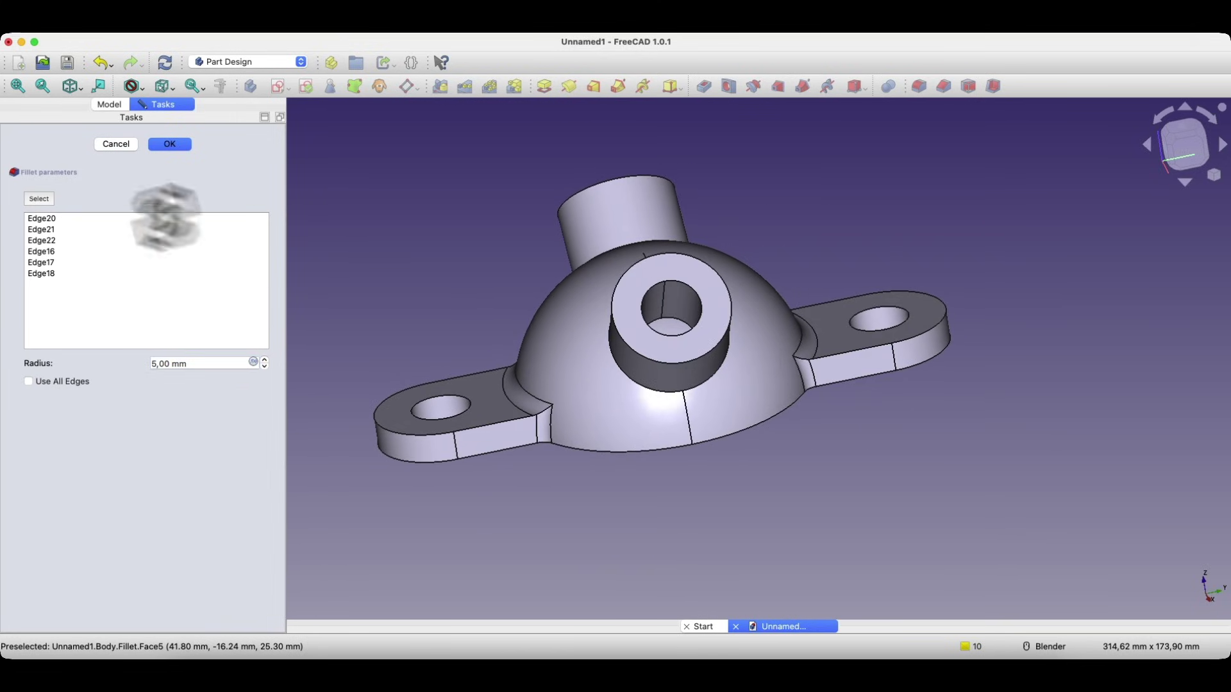
{"action": "left_click", "coordinate": [169, 144]}
- Fillet the two edges where the angled connectors meet the dome with a 3 mm radius
{"action": "middle_click_drag", "start_coordinate": [577, 442], "coordinate": [605, 301]}
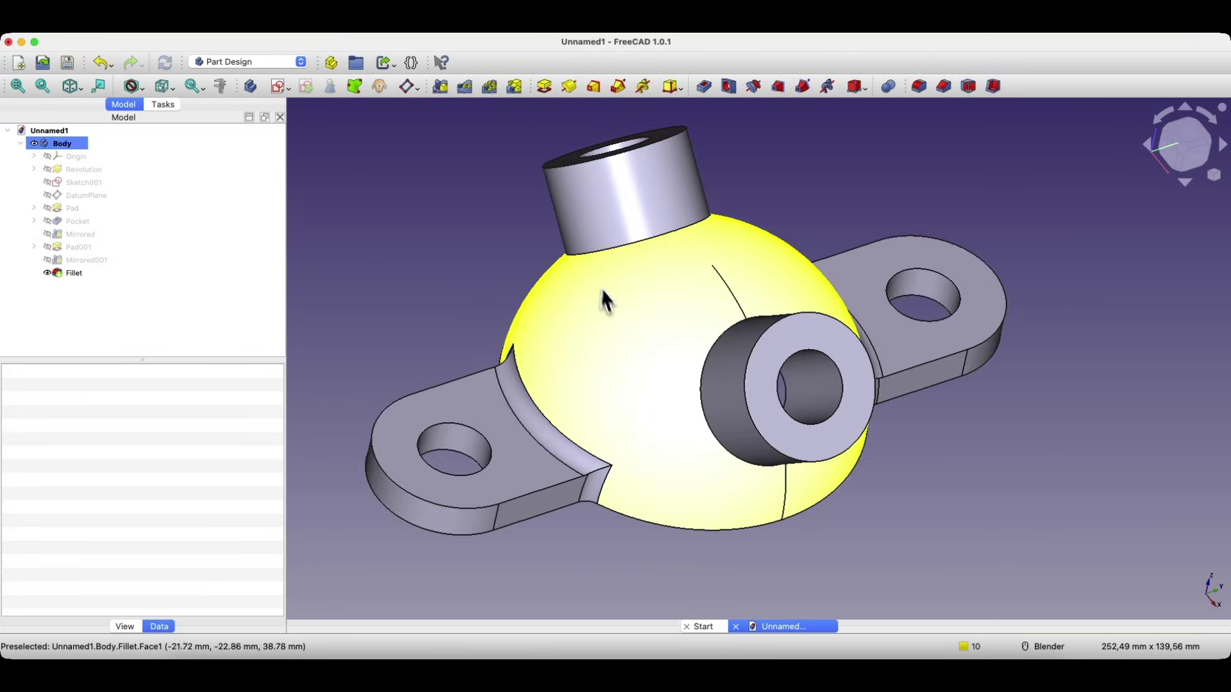
{"action": "left_click", "coordinate": [637, 245]}
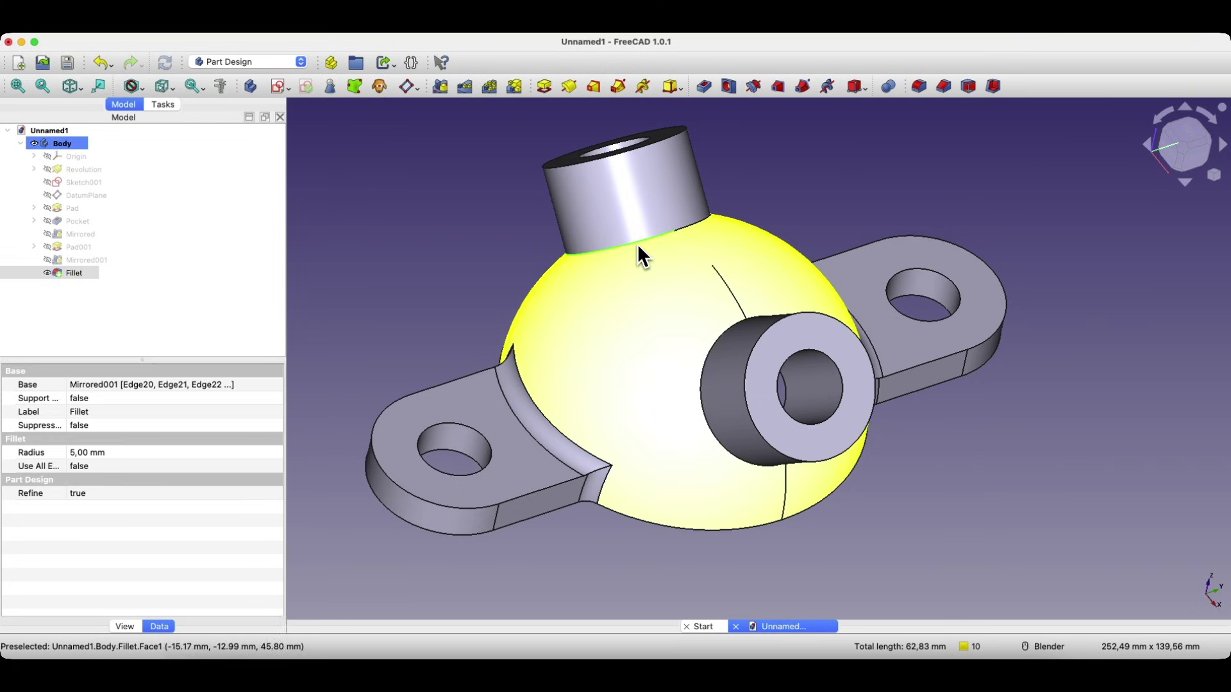
{"action": "left_click", "coordinate": [711, 350], "text": "ctrl"}
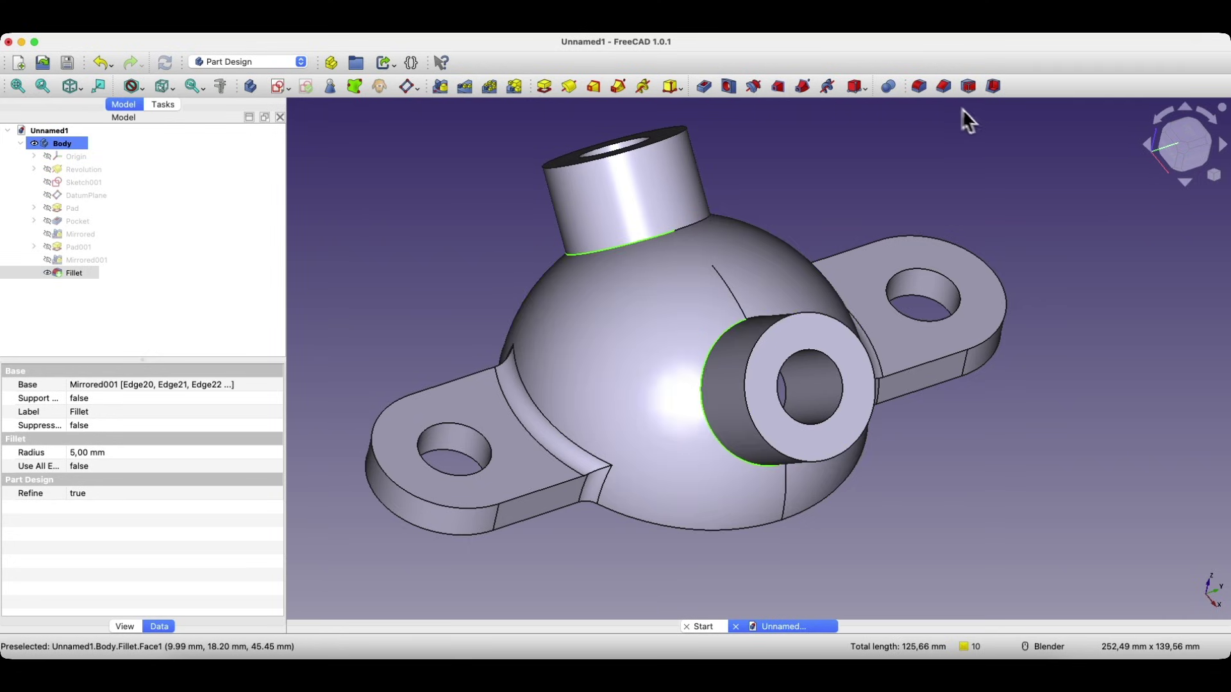
{"action": "left_click", "coordinate": [918, 88]}
{"action": "middle_click_drag", "start_coordinate": [855, 161], "coordinate": [728, 242]}
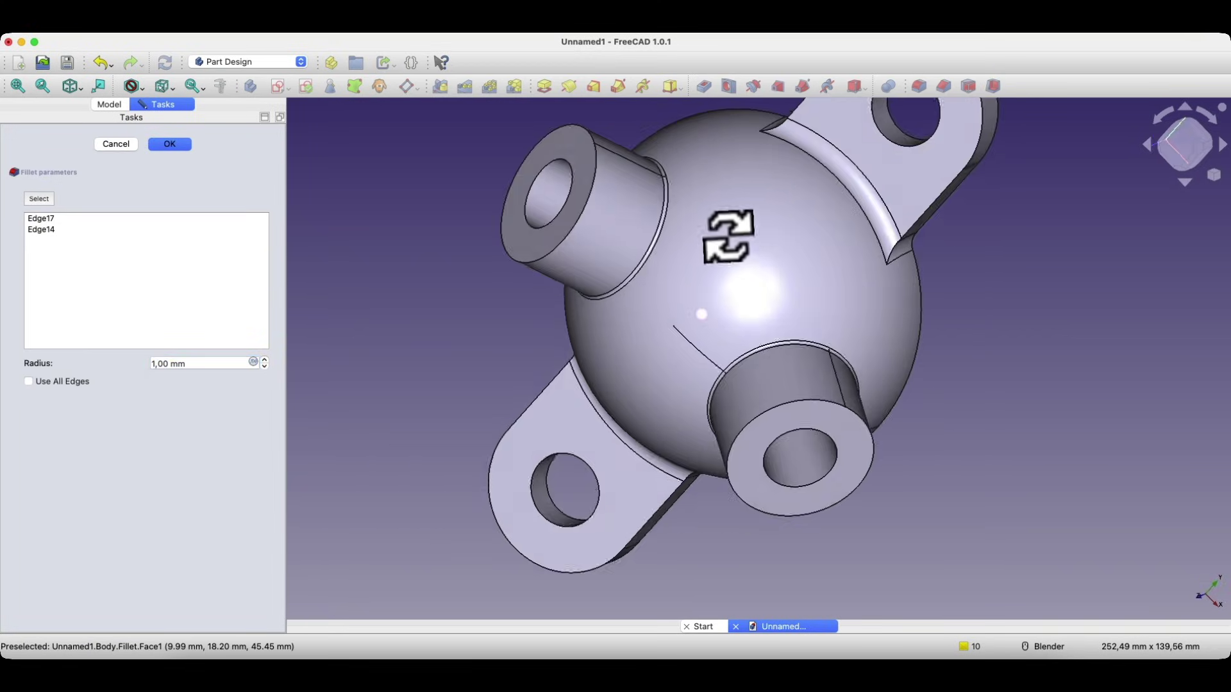
{"action": "left_click", "coordinate": [265, 361]}
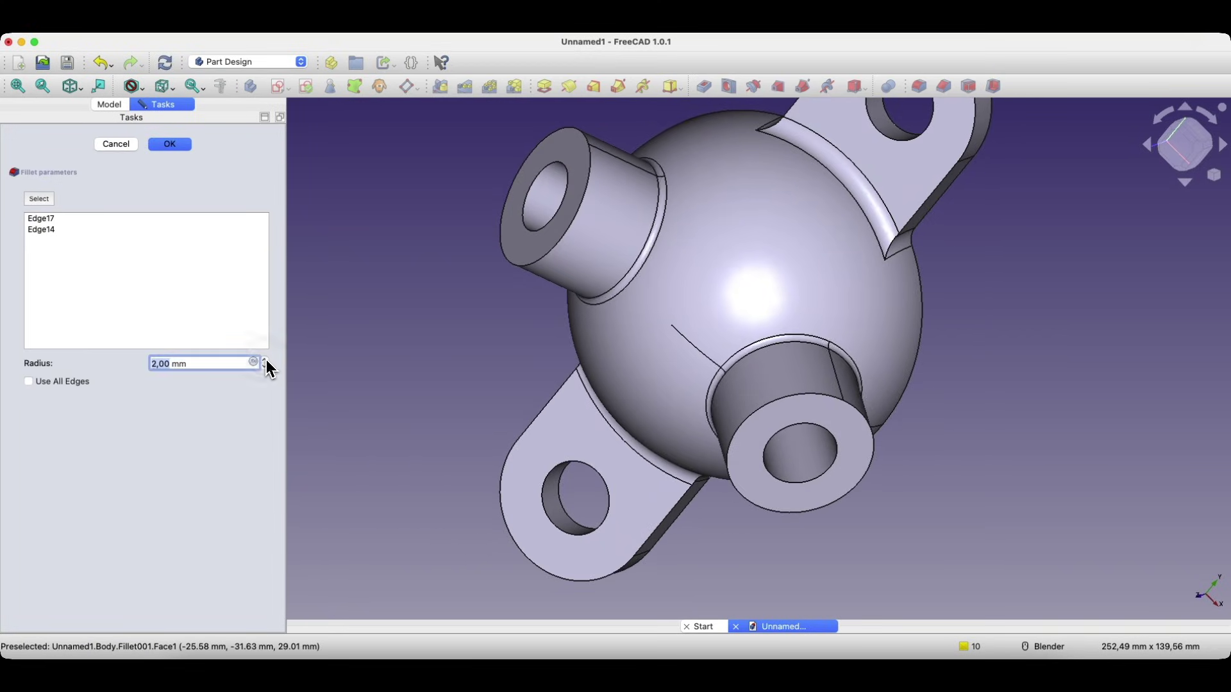
{"action": "left_click", "coordinate": [265, 361]}
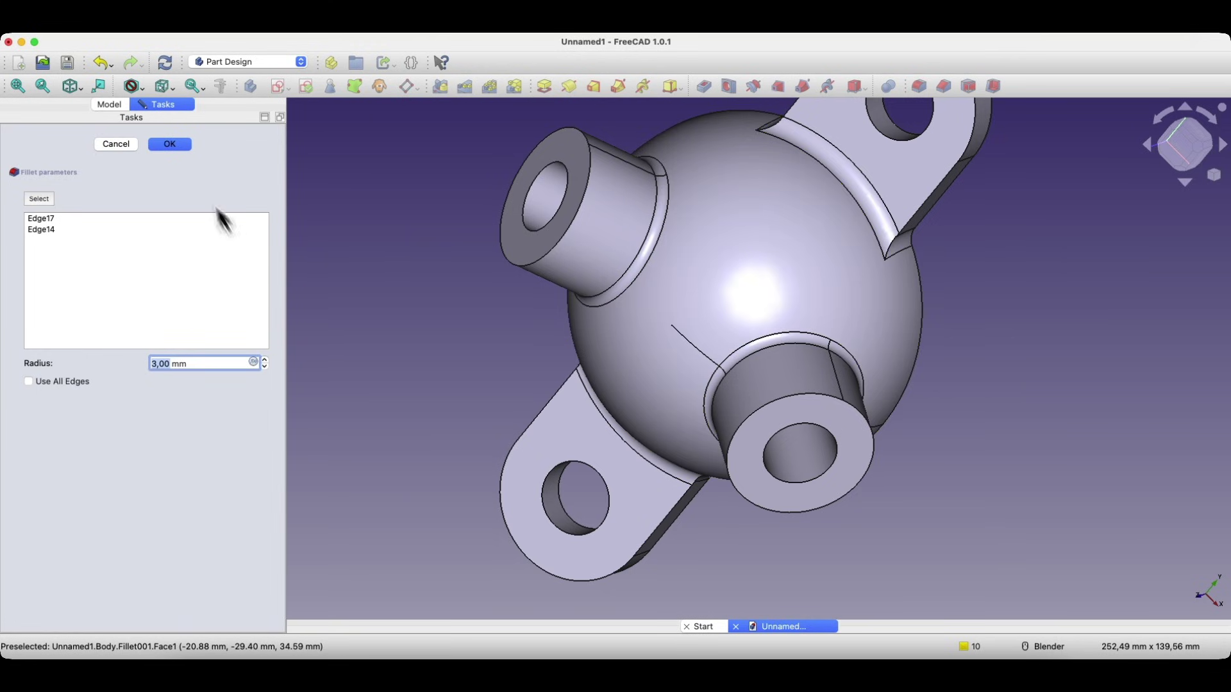
{"action": "left_click", "coordinate": [182, 147]}
- Inspect the filleted body from several angles and set it to the isometric view
{"action": "middle_click_drag", "start_coordinate": [912, 519], "coordinate": [884, 487]}
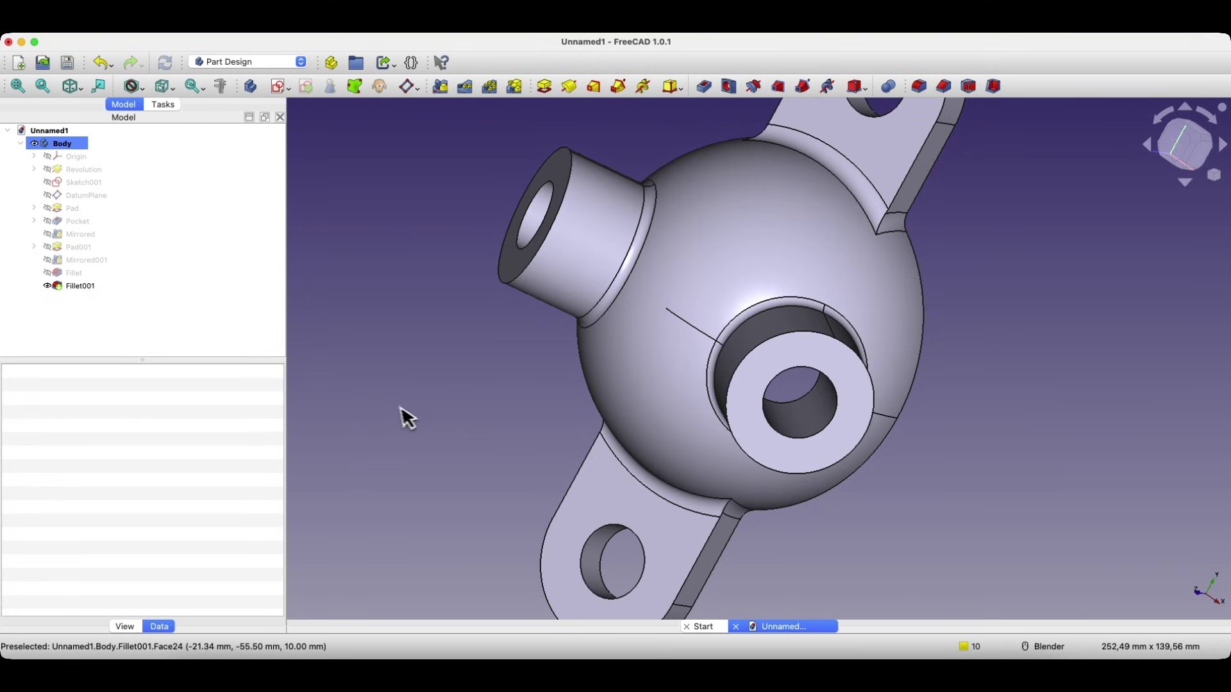
{"action": "middle_click_drag", "start_coordinate": [405, 418], "coordinate": [440, 310]}
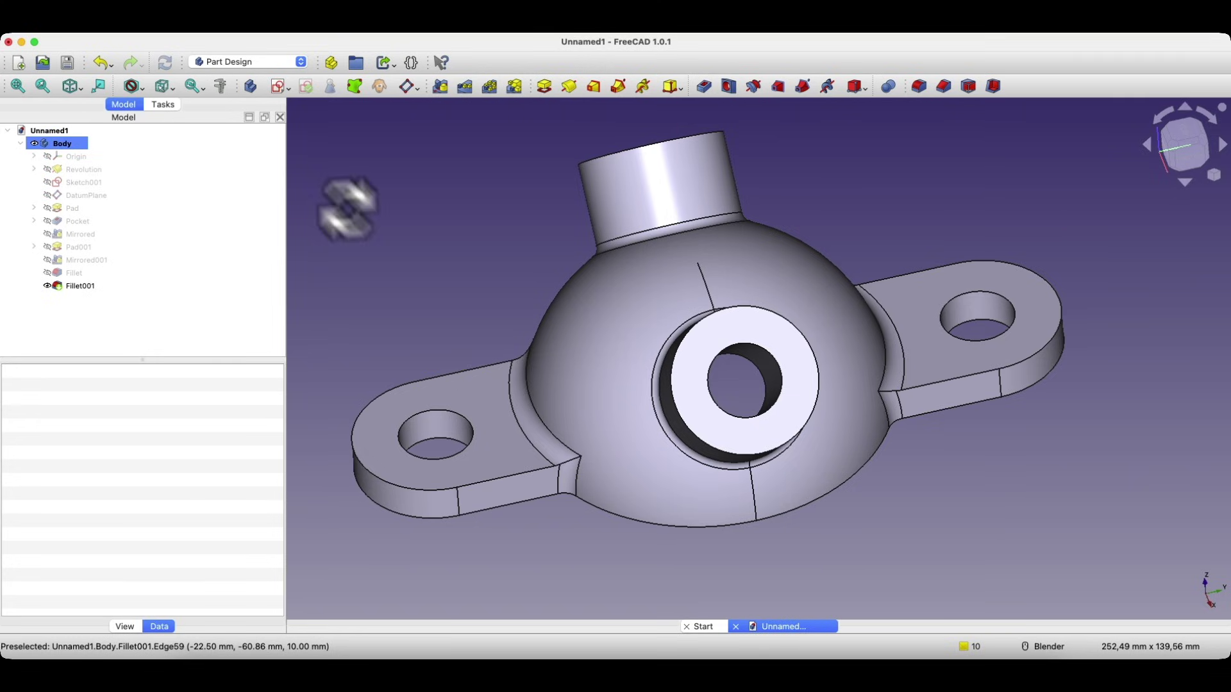
{"action": "left_click", "coordinate": [75, 87]}
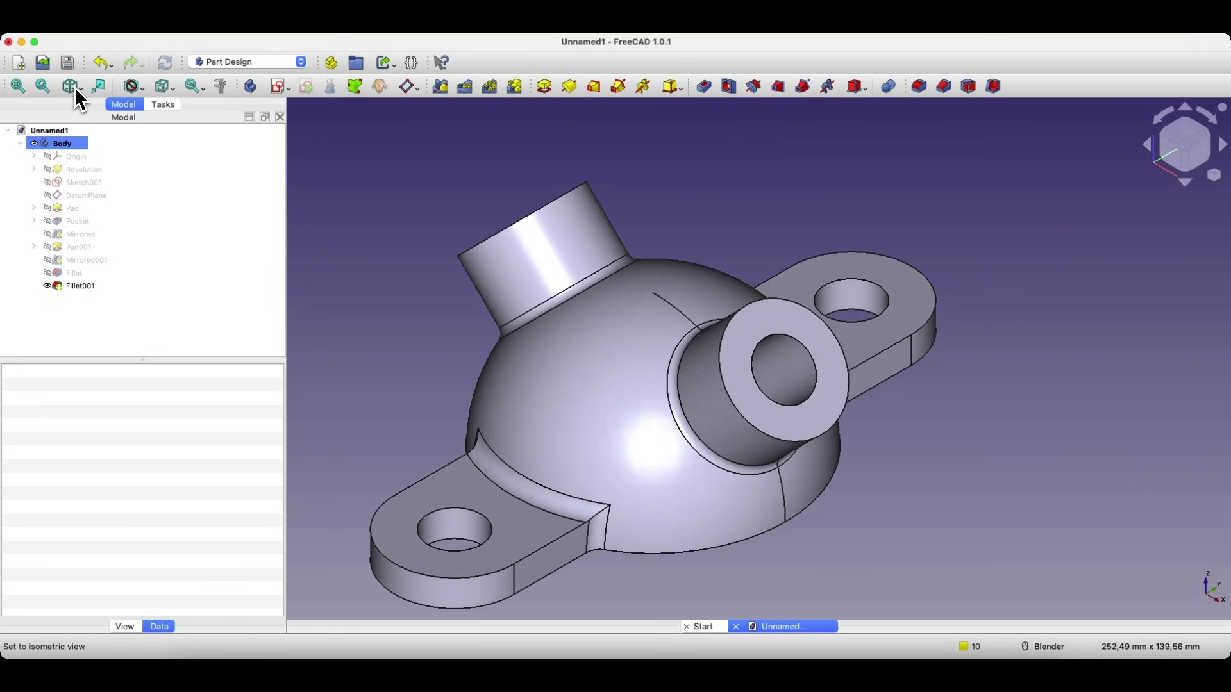